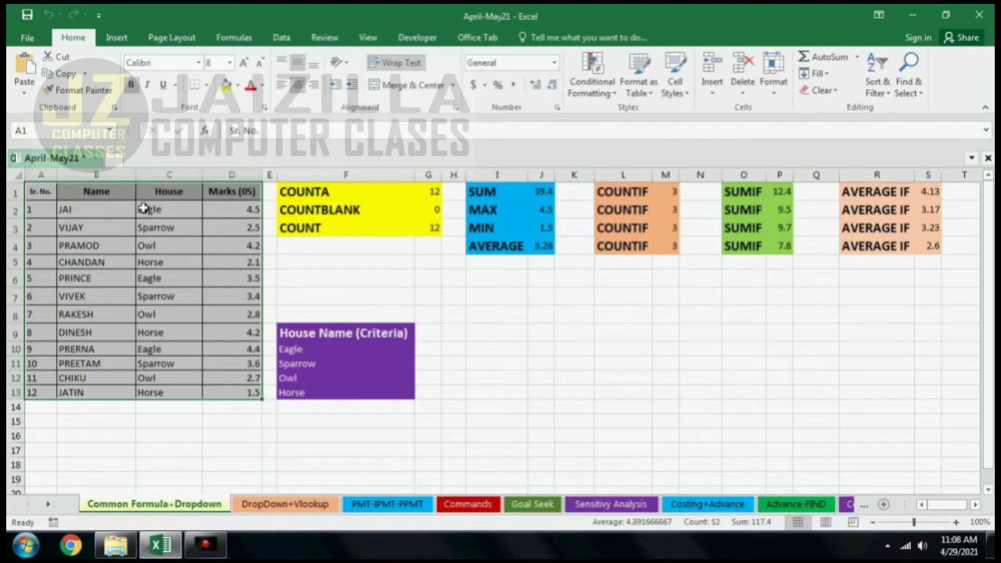
Examine the House column, the House Name (Criteria) list and the full range of worksheets in the workbook
left_click_drag(151, 209, 151, 262)
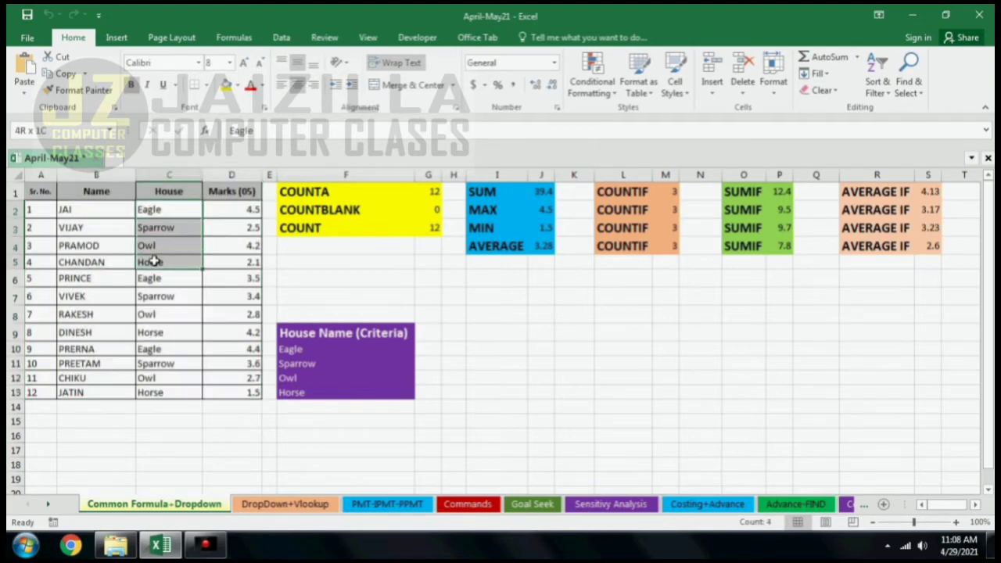
left_click_drag(289, 350, 290, 391)
left_click(381, 333)
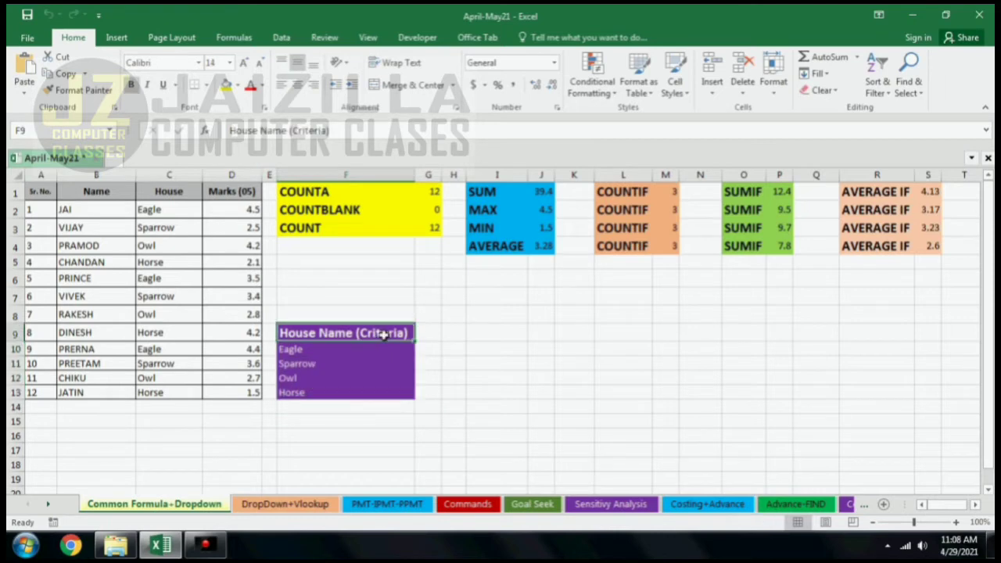
double_click(376, 334)
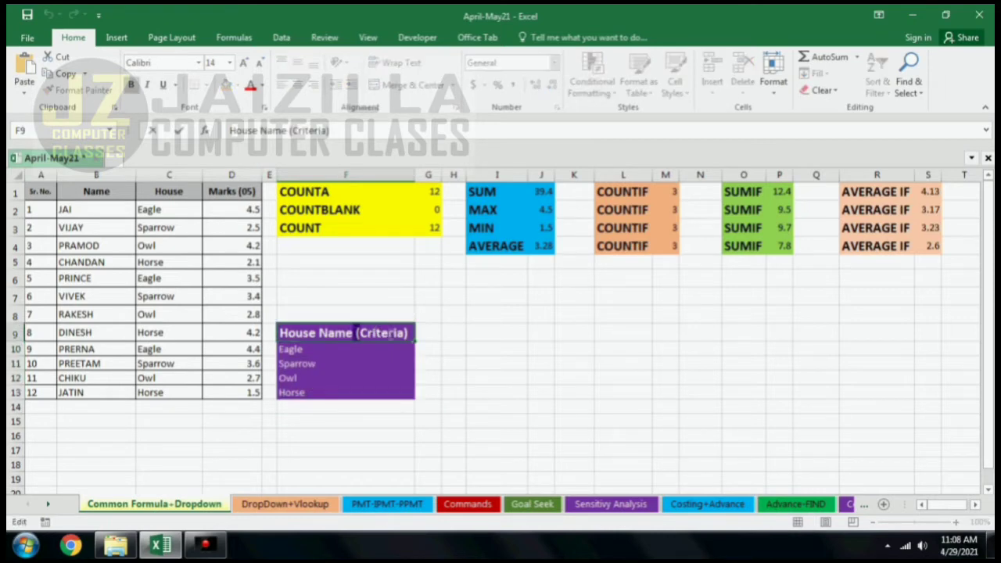
left_click(402, 364)
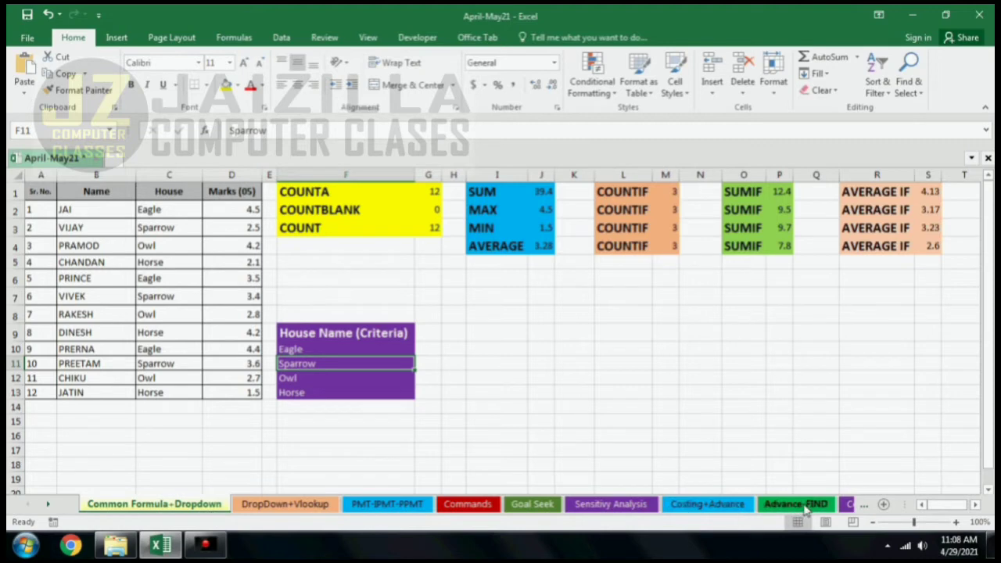
left_click(49, 510)
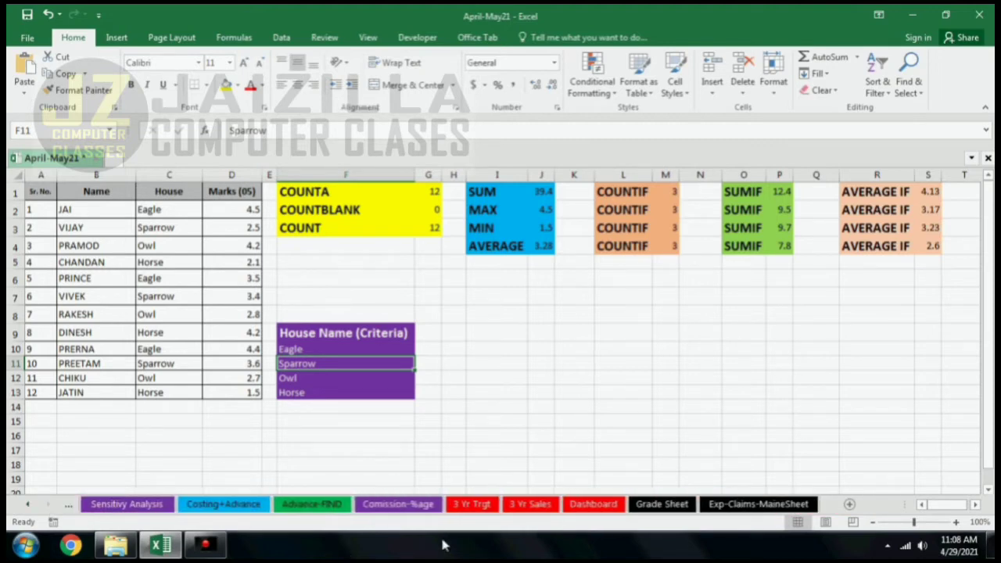
left_click(50, 503)
left_click(49, 507)
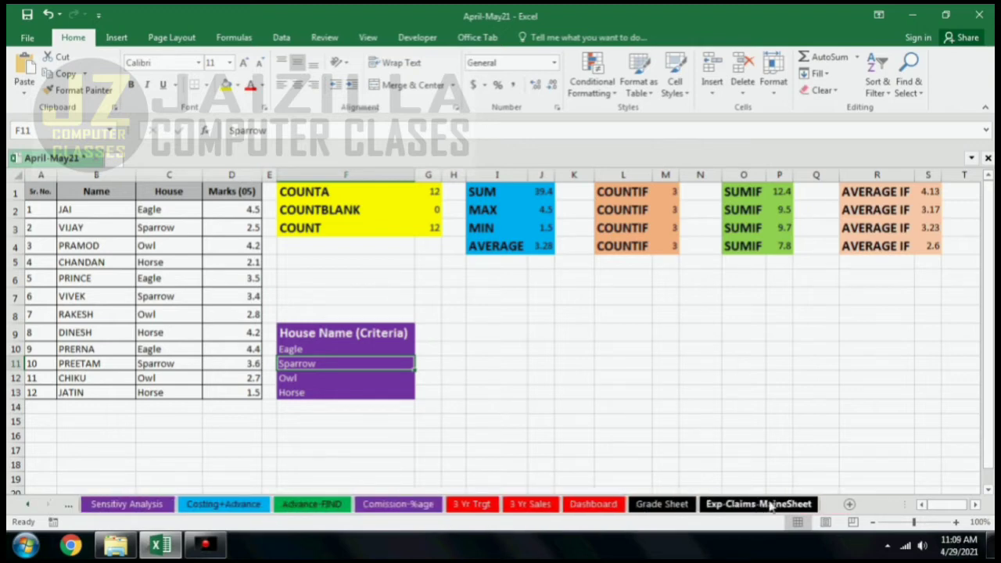
left_click(27, 505)
left_click(27, 507)
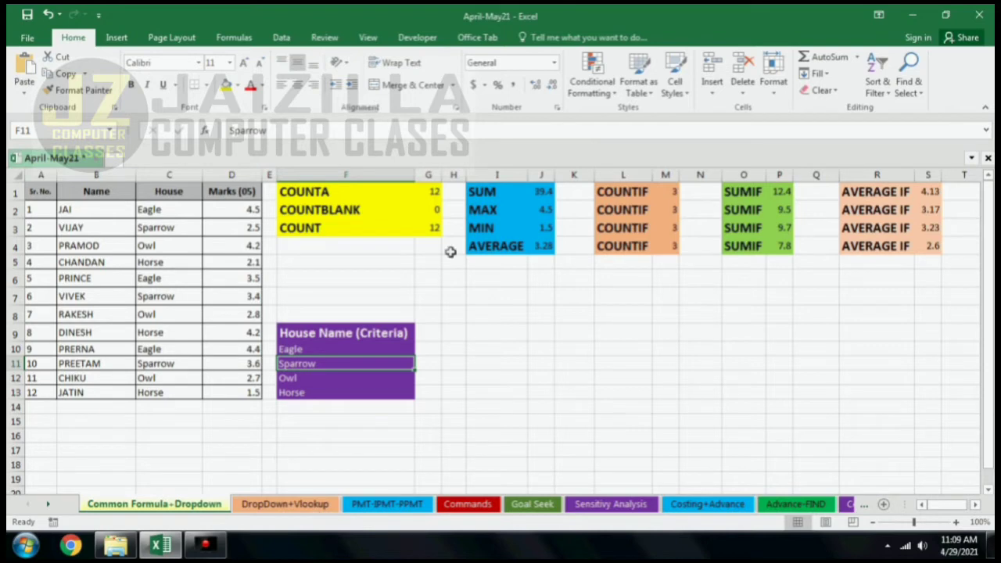
left_click(391, 279)
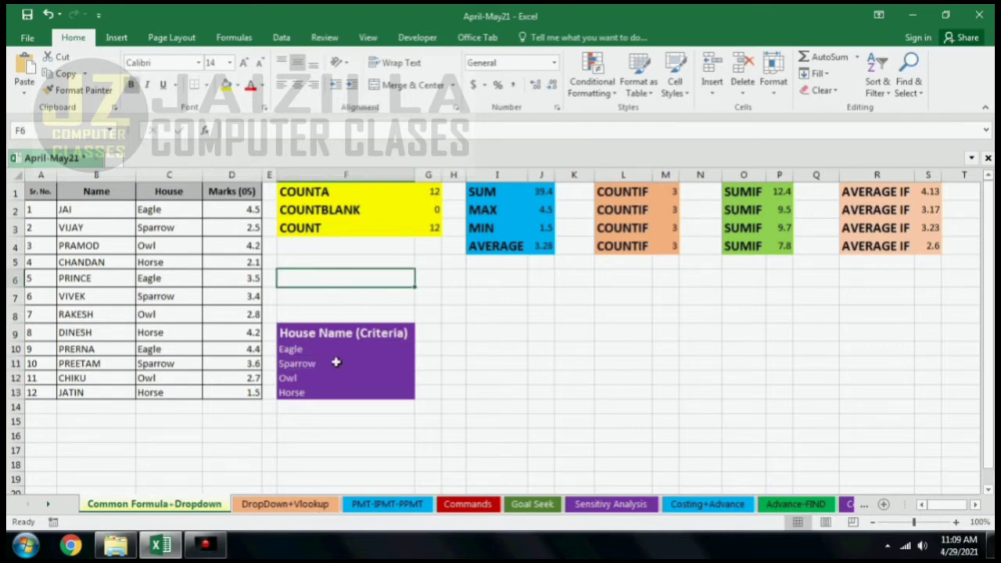
Enter the label Counta in cell F16, below the criteria list
left_click(359, 436)
type("Counta")
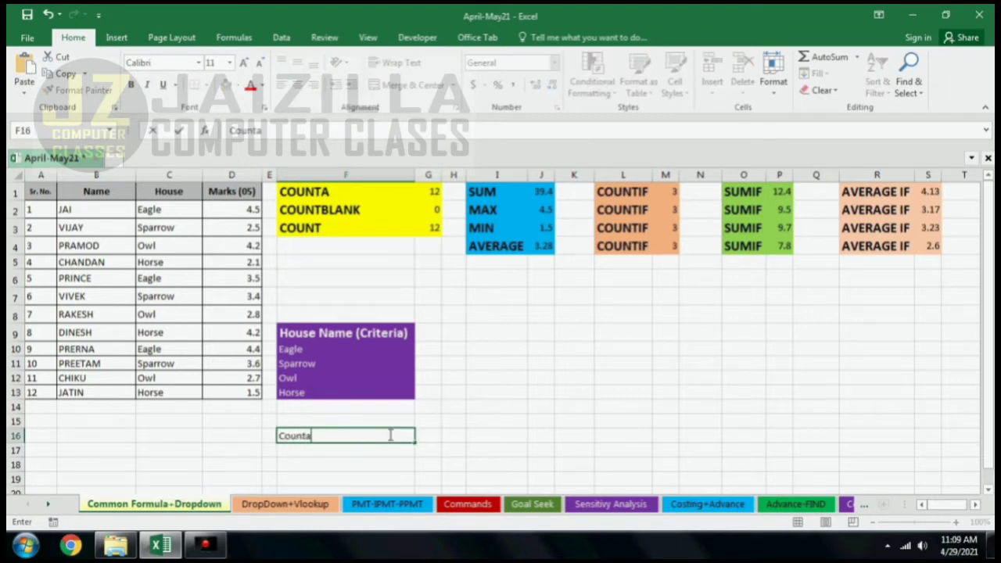
key("Tab")
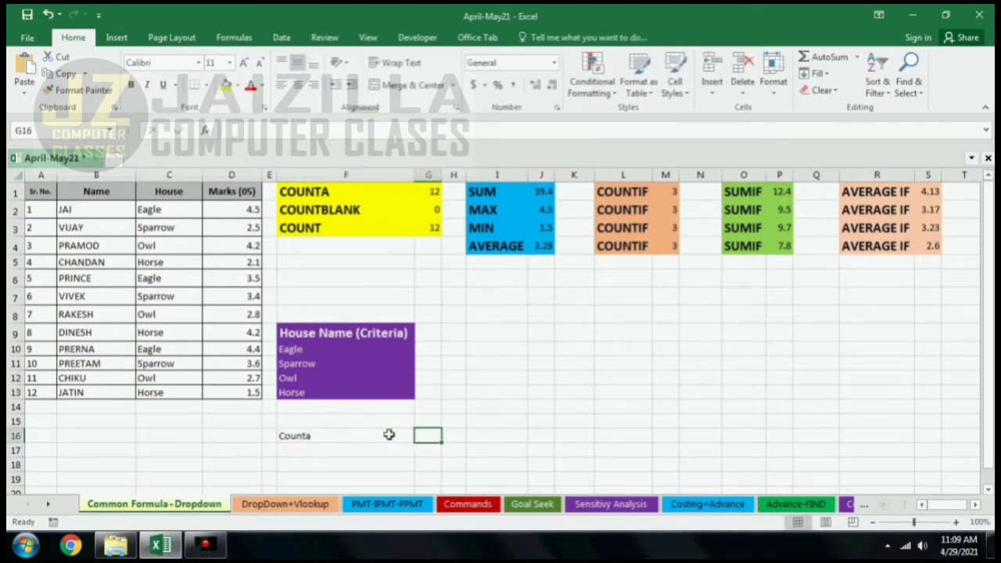
Count the non-empty marks with the formula =COUNTA(D2:D13) in cell G16
type("=count")
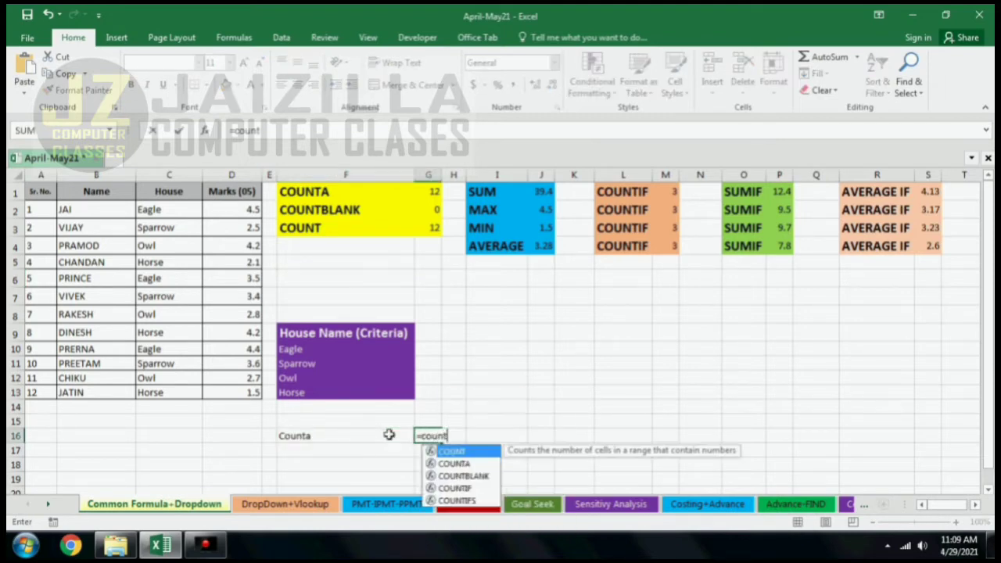
type("a")
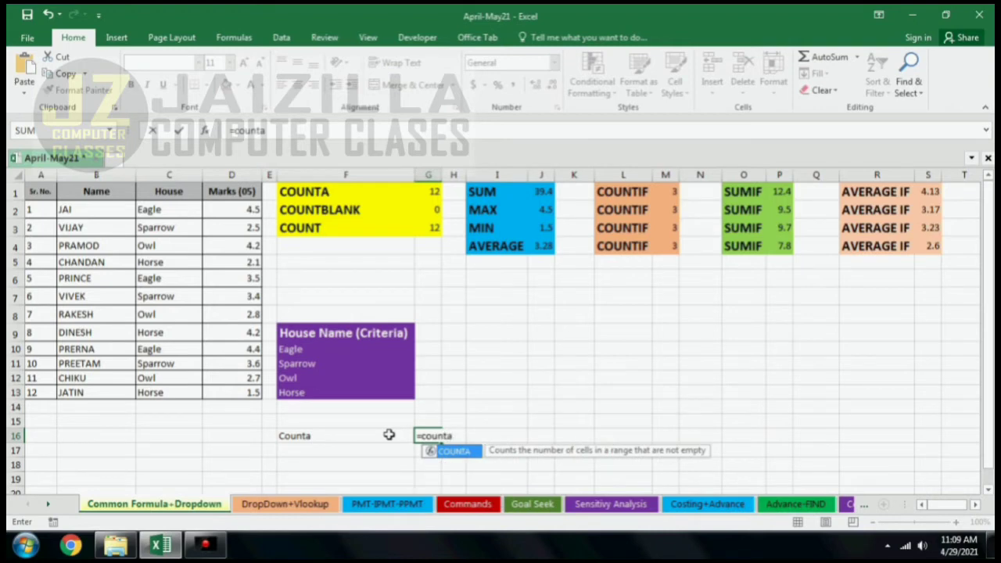
type("(")
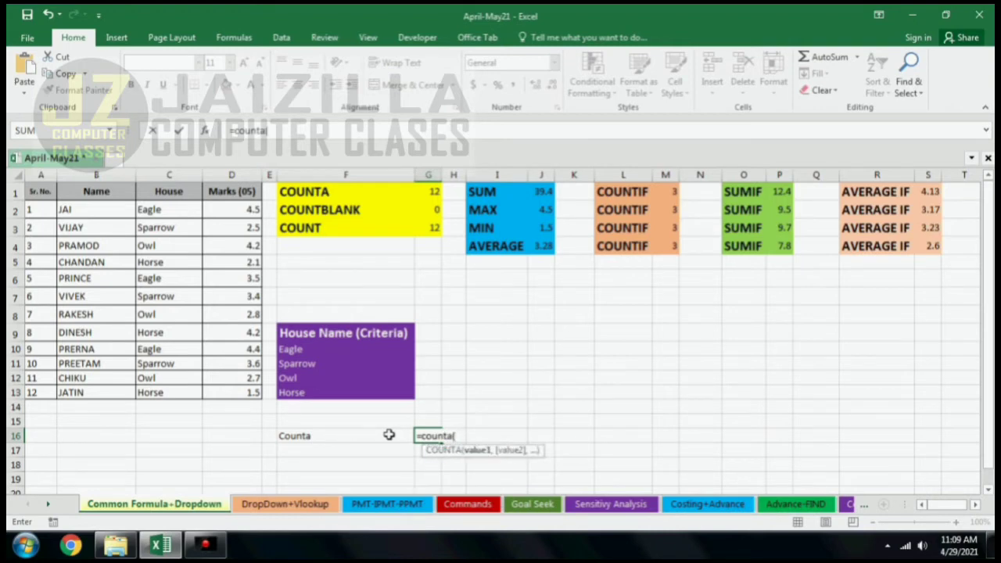
left_click_drag(232, 204, 235, 393)
type(")")
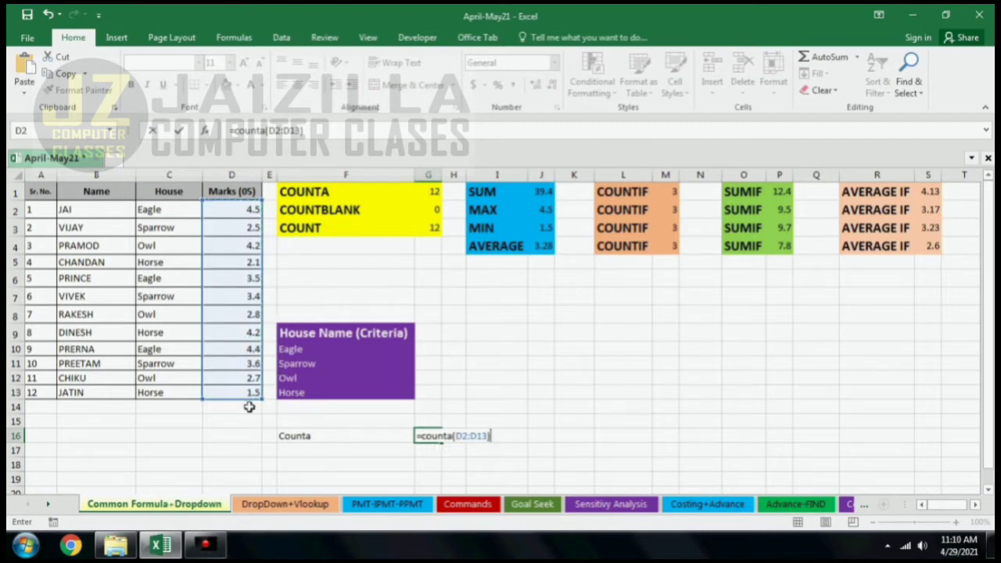
key("Return")
key("Up")
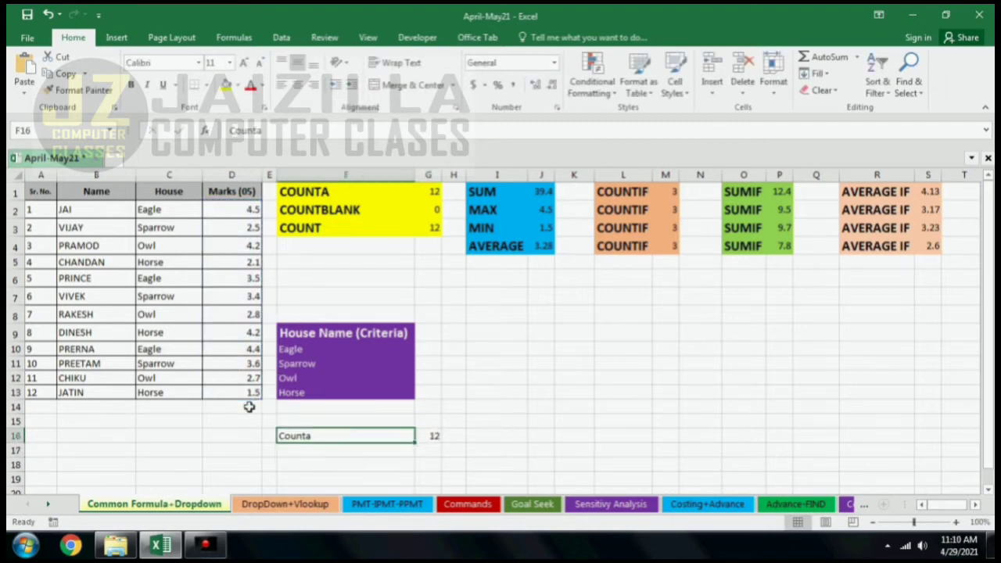
key("Right")
key("Left")
key("Right")
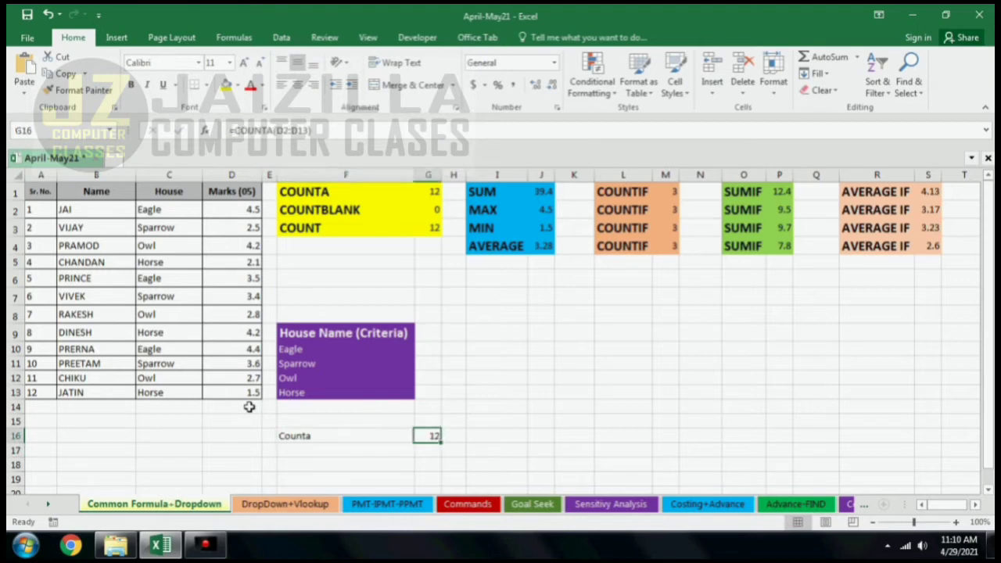
Enter the label Countblank in cell F17, below the Counta label
left_click(356, 452)
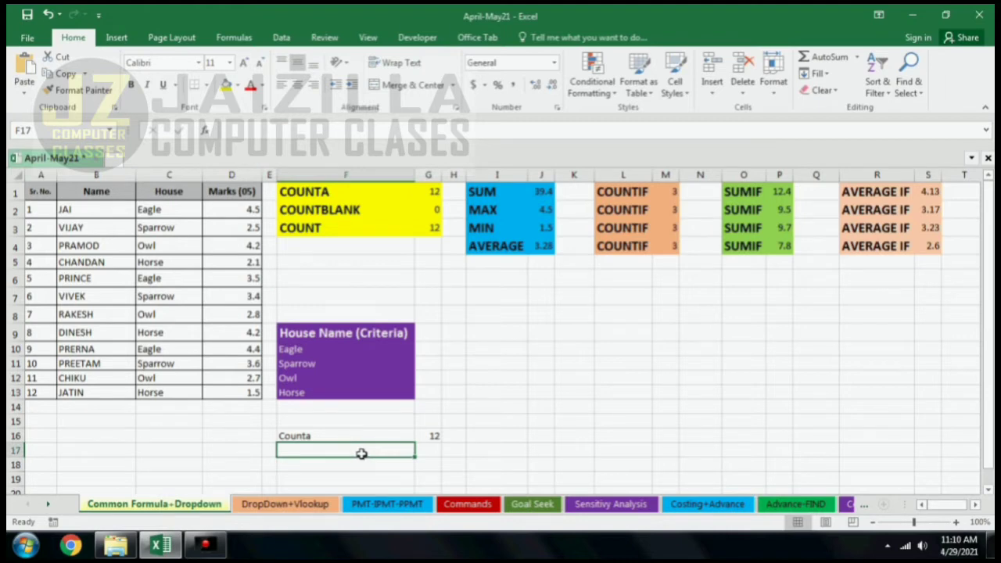
type("Countblan")
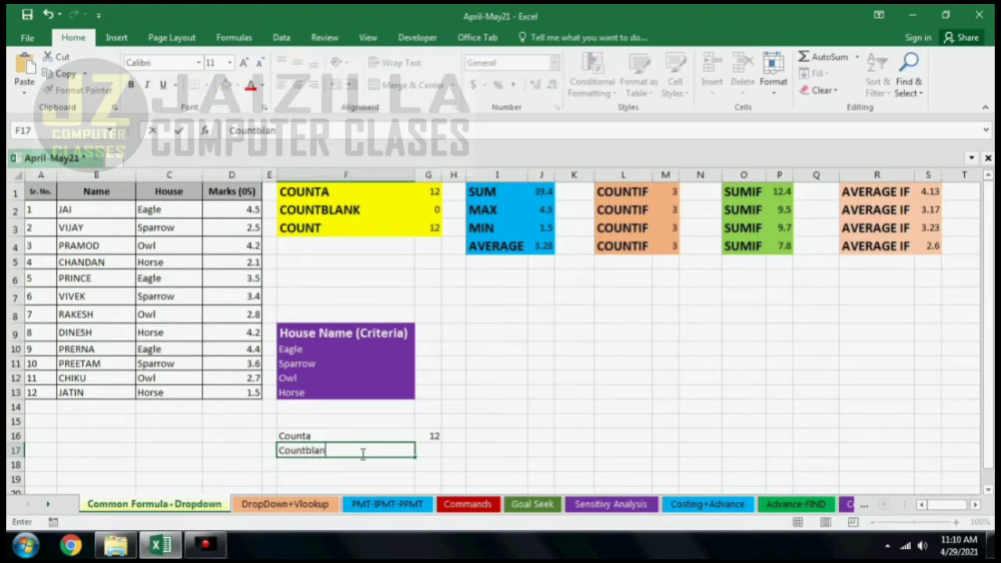
type("k")
key("Tab")
Count the empty cells in the marks column with the formula =COUNTBLANK(D2:D13) in cell G17
type("=c")
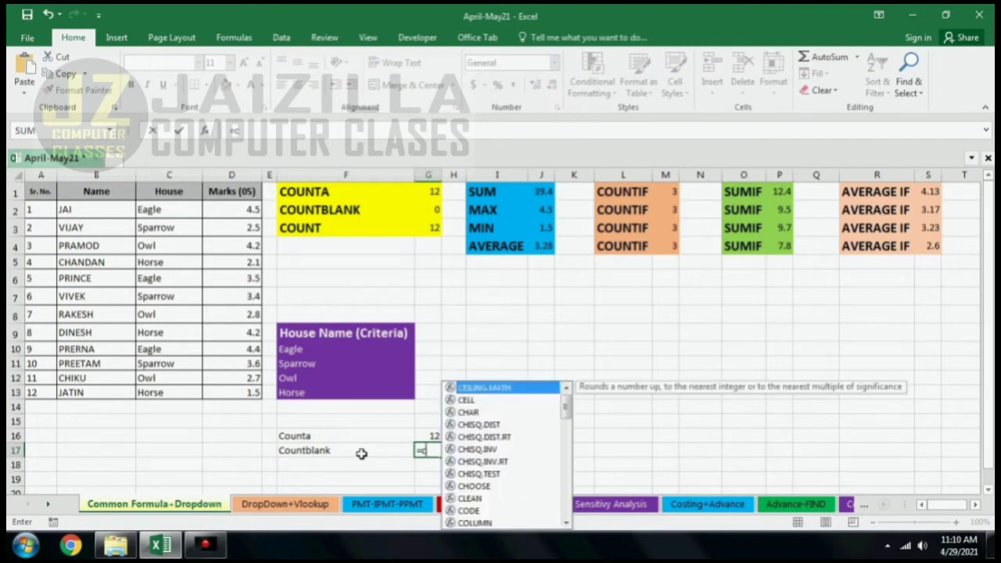
type("ountblan")
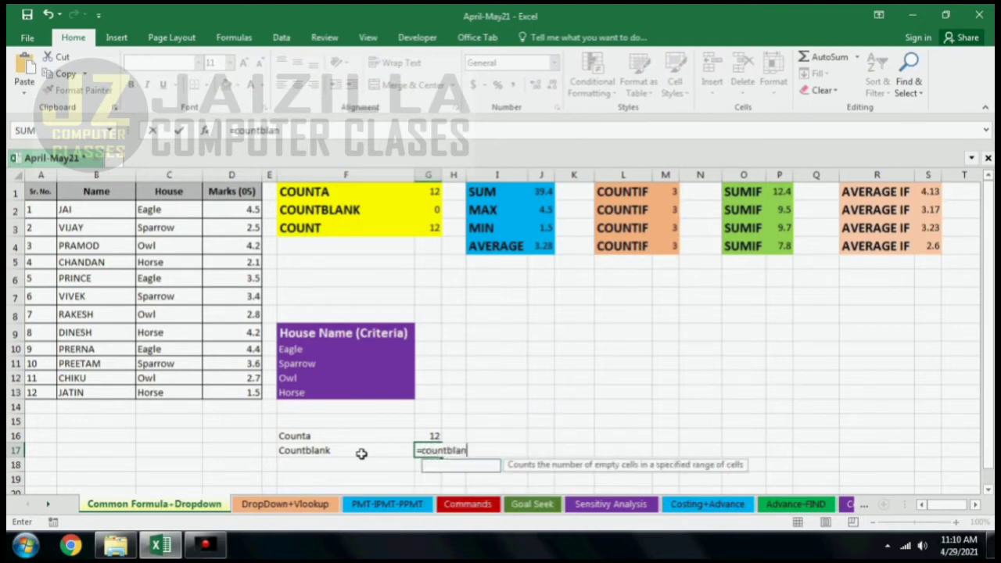
type("k")
key("Tab")
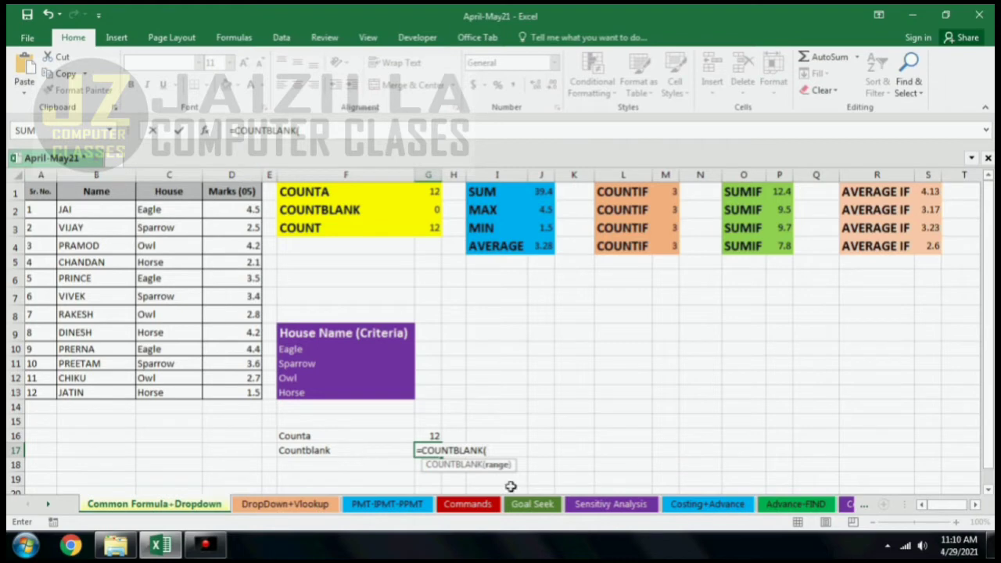
left_click_drag(245, 213, 227, 393)
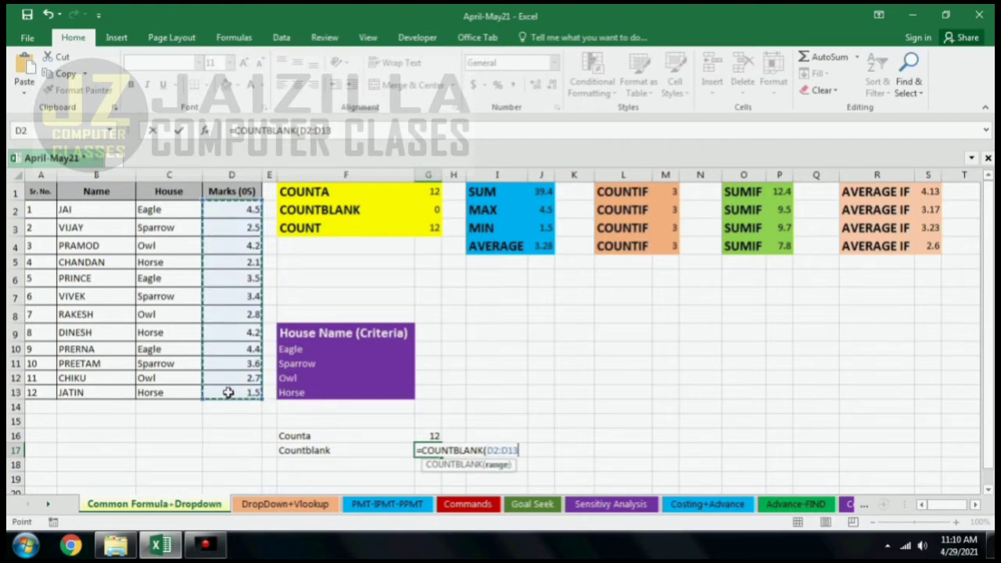
type(")")
key("Return")
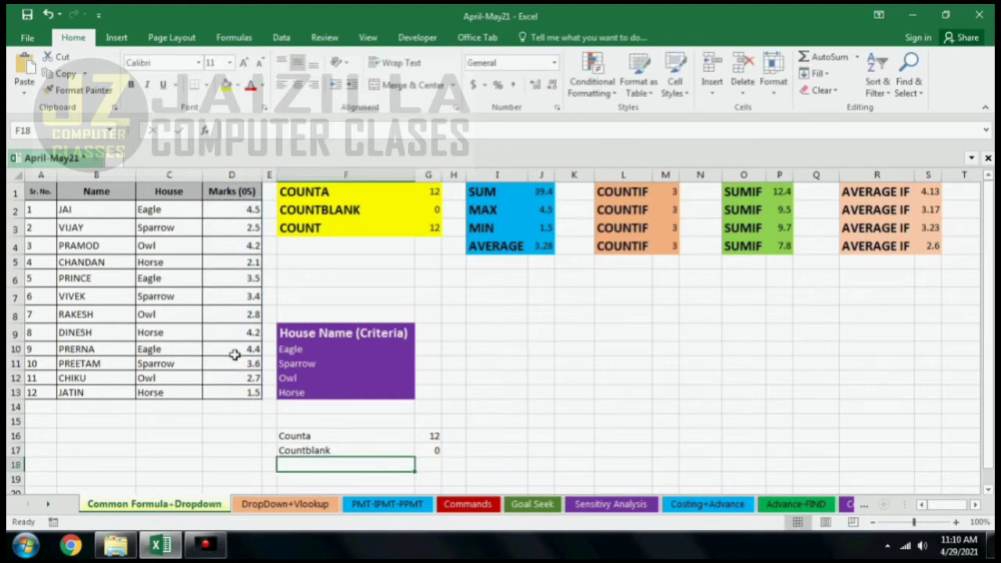
Clear the marks in D3 and D7 to test the count formulas, and undo both deletions
left_click(246, 230)
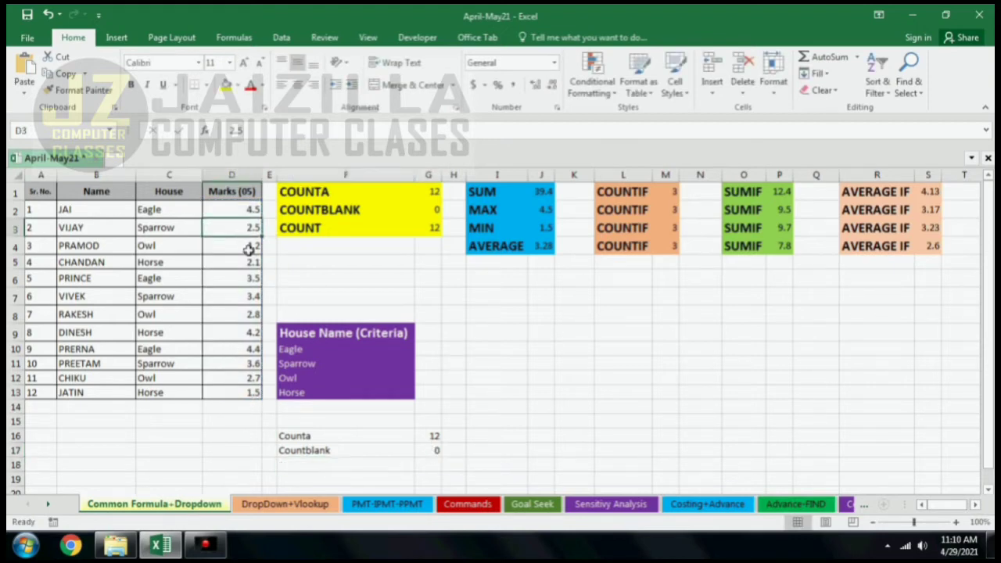
left_click(245, 294)
key("Delete")
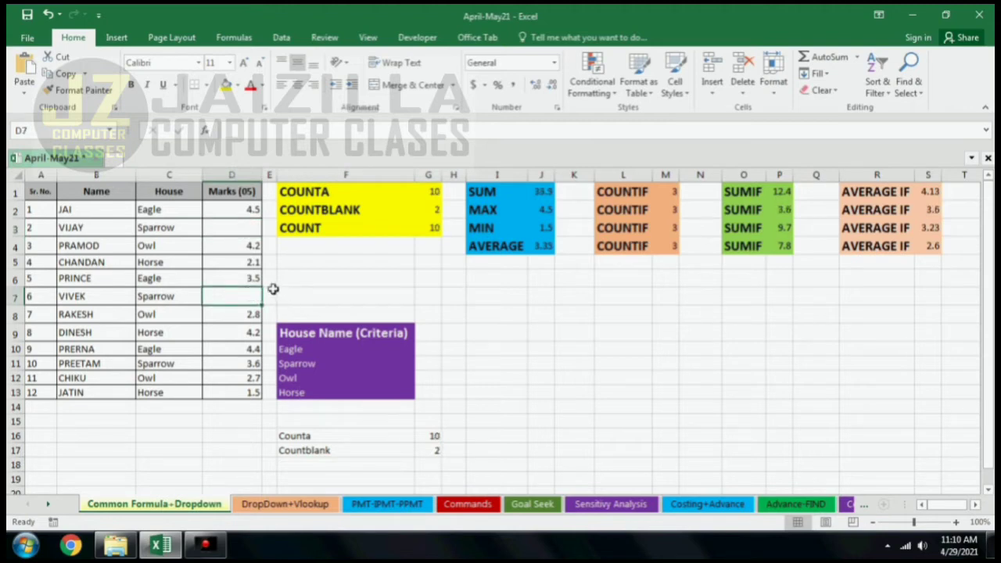
key("ctrl+z")
key("ctrl+z")
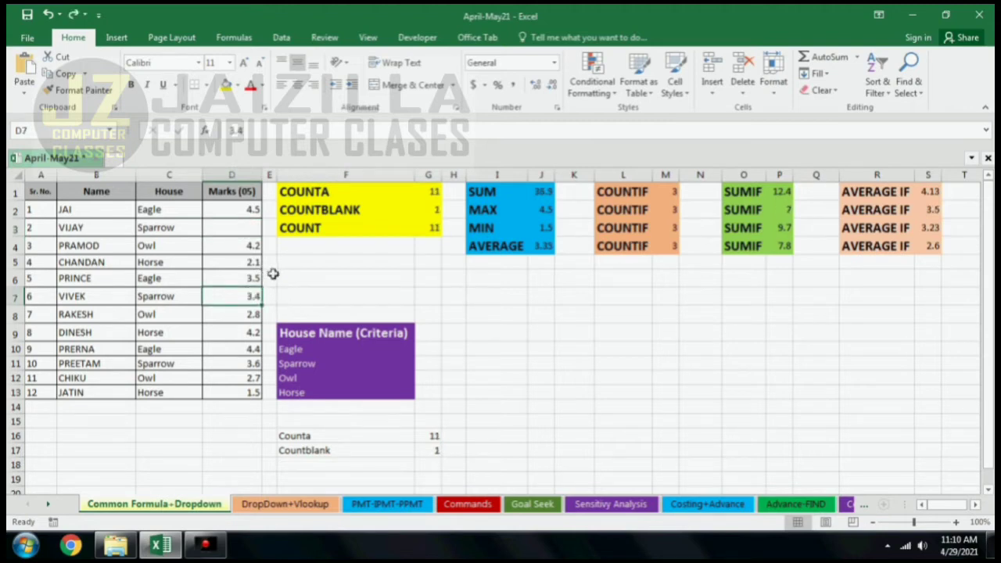
Enter the label Count in cell F18, below the Countblank label
left_click(316, 464)
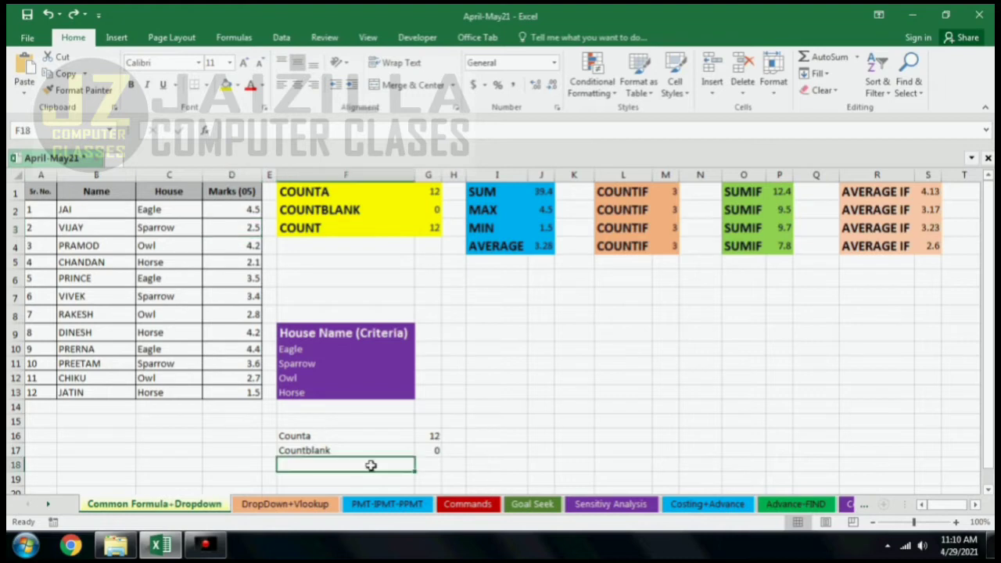
type("Count")
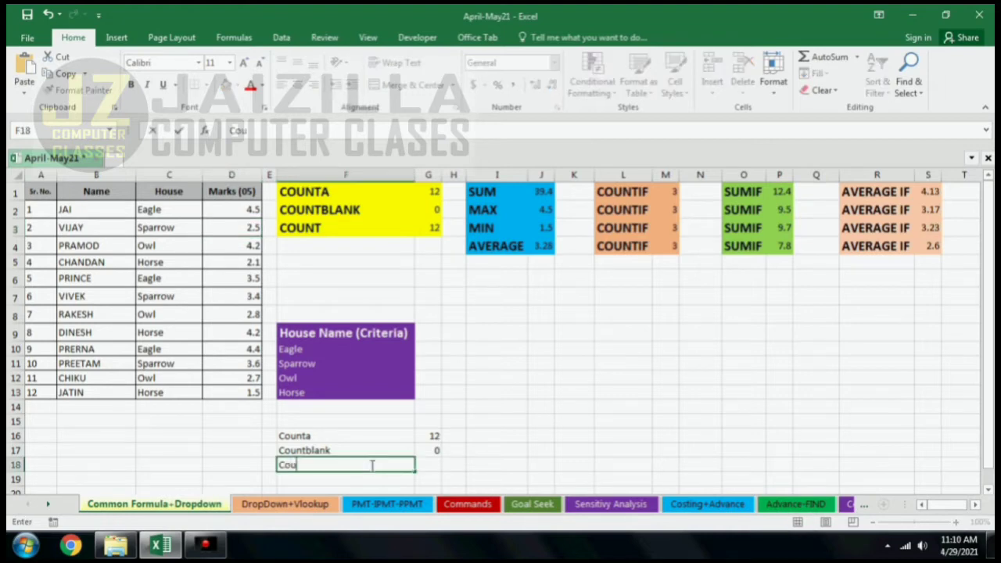
key("Tab")
Count the numeric marks with the formula =COUNT(D2:D13) in cell G18
type("=Count")
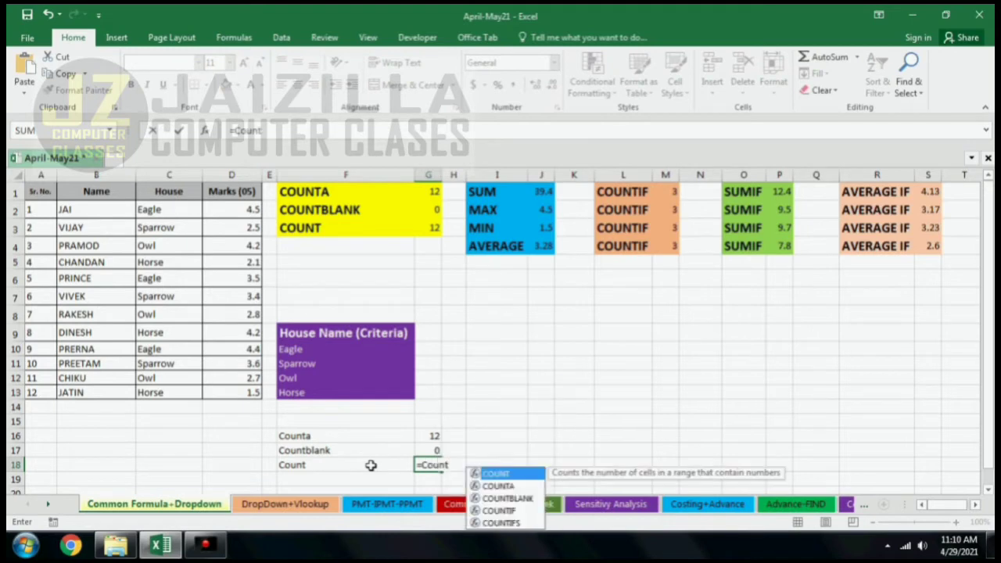
key("Tab")
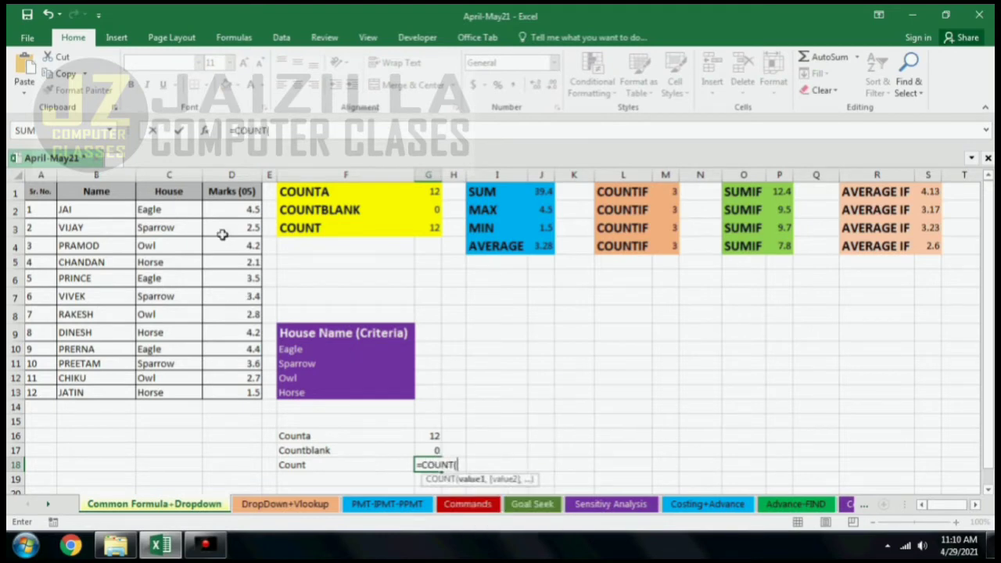
left_click(232, 210)
left_click_drag(236, 246, 230, 392)
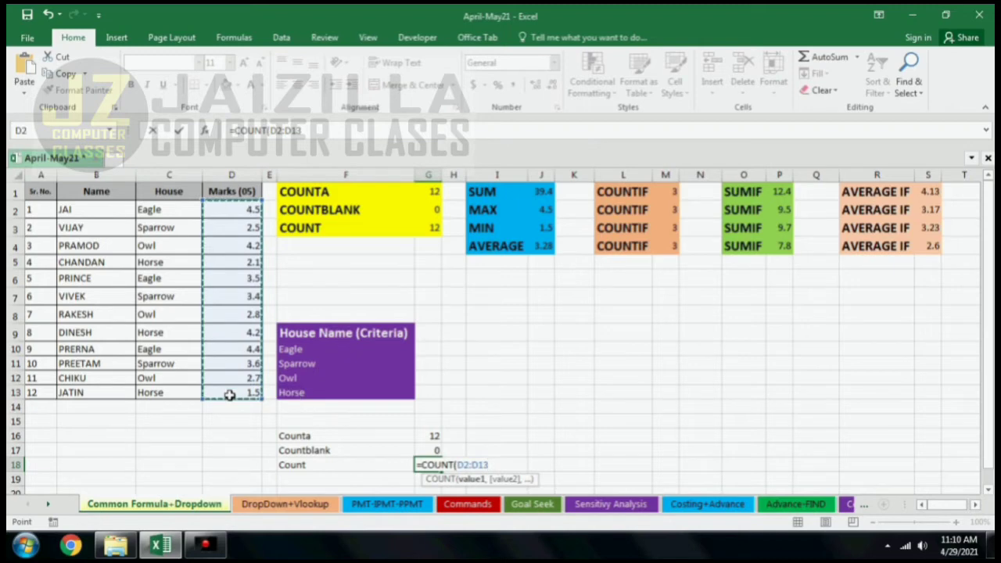
type(")")
key("Return")
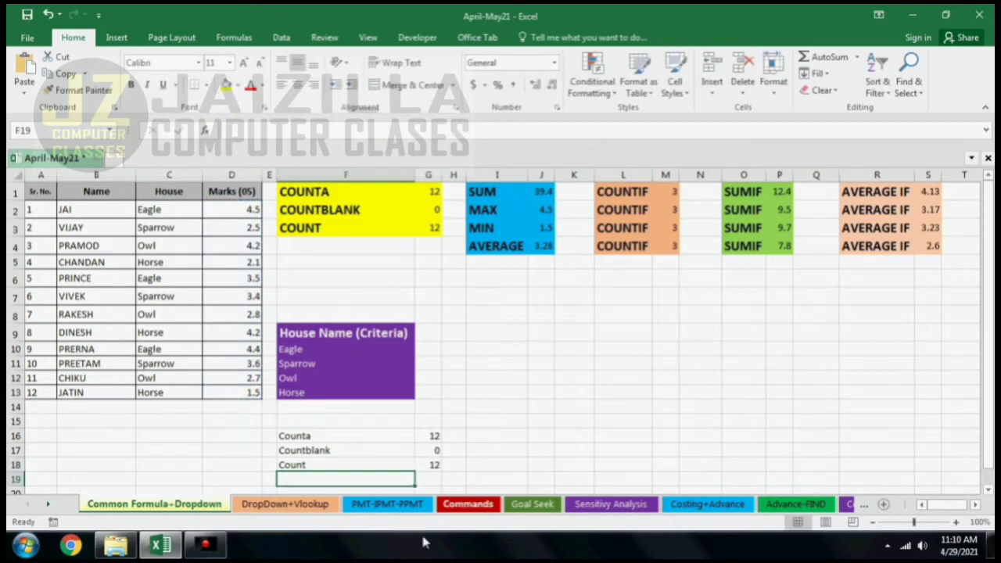
Clear the marks in cells D5 and D7 to test the three count formulas, ending with D5 selected
left_click(234, 264)
key("Delete")
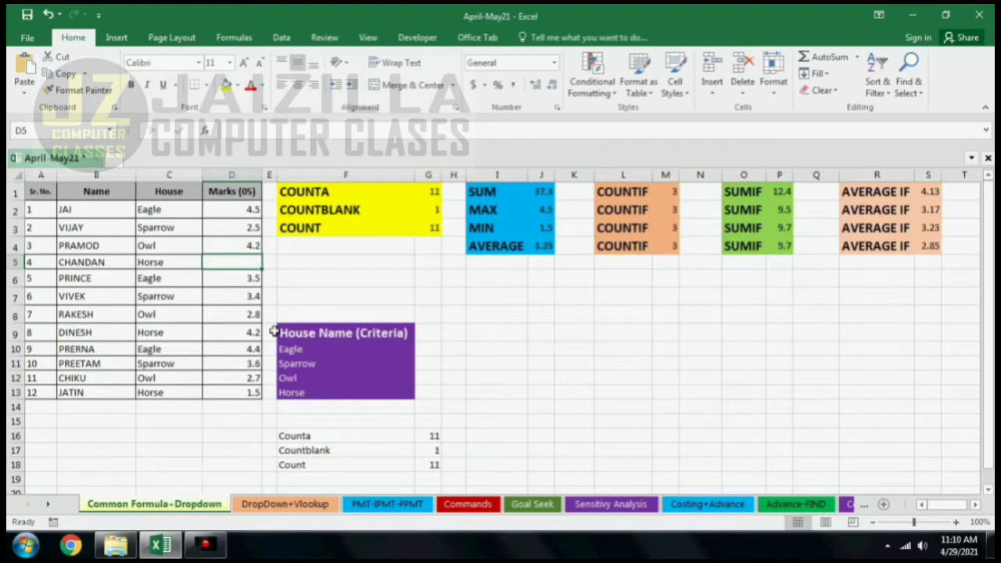
left_click(247, 298)
key("Delete")
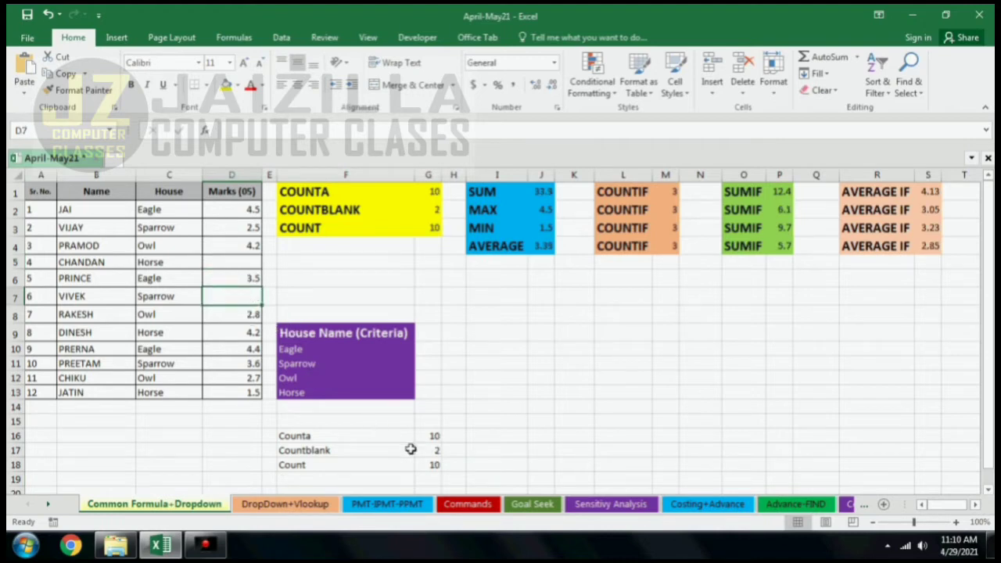
left_click(243, 263)
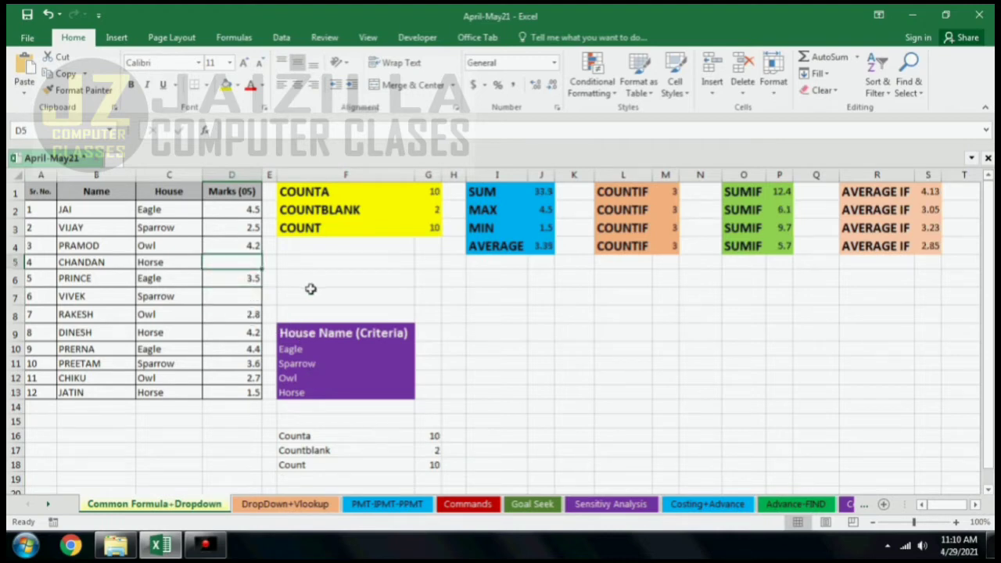
Enter AB as the mark in the empty cells D5 and D7
type("AB")
key("Return")
key("Return")
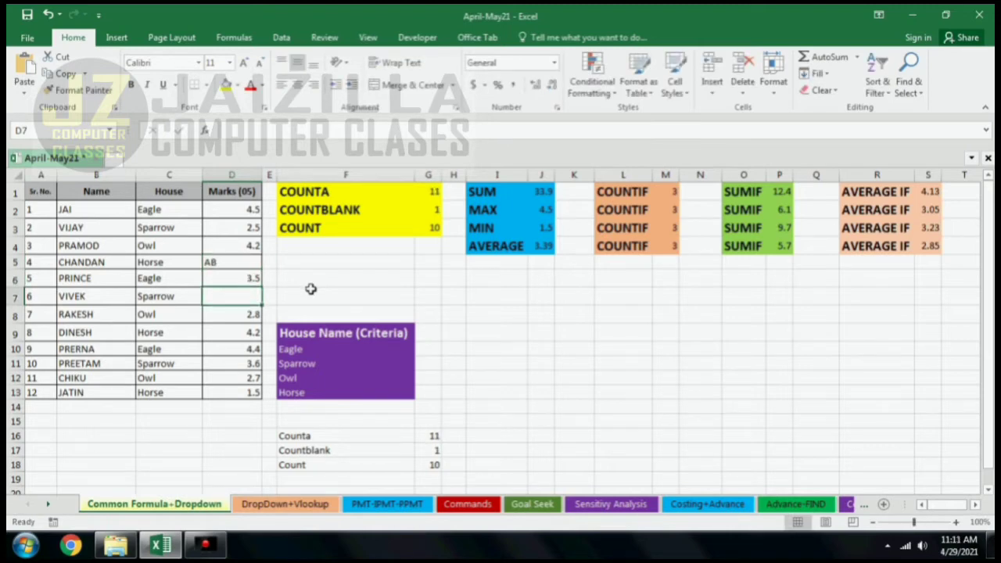
type("AB")
key("Return")
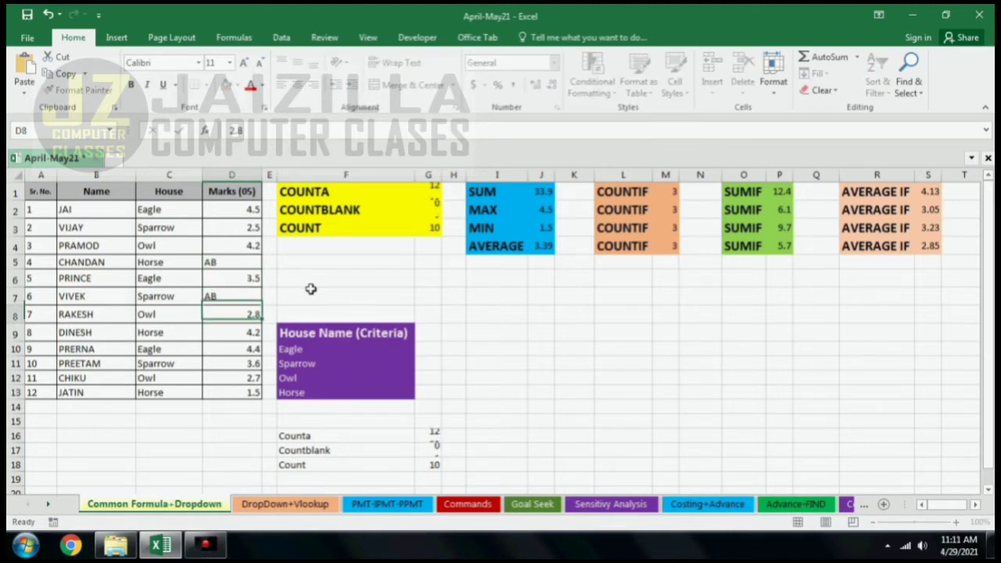
Extend the Counta label in cell F16 to read "Counta - Alpha-Numeric"
left_click(301, 435)
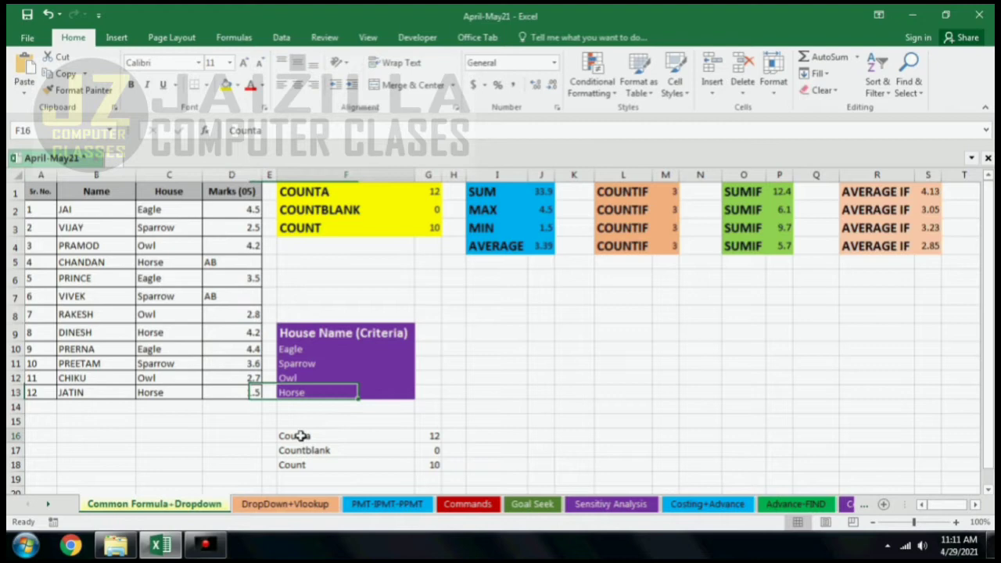
left_click(429, 437)
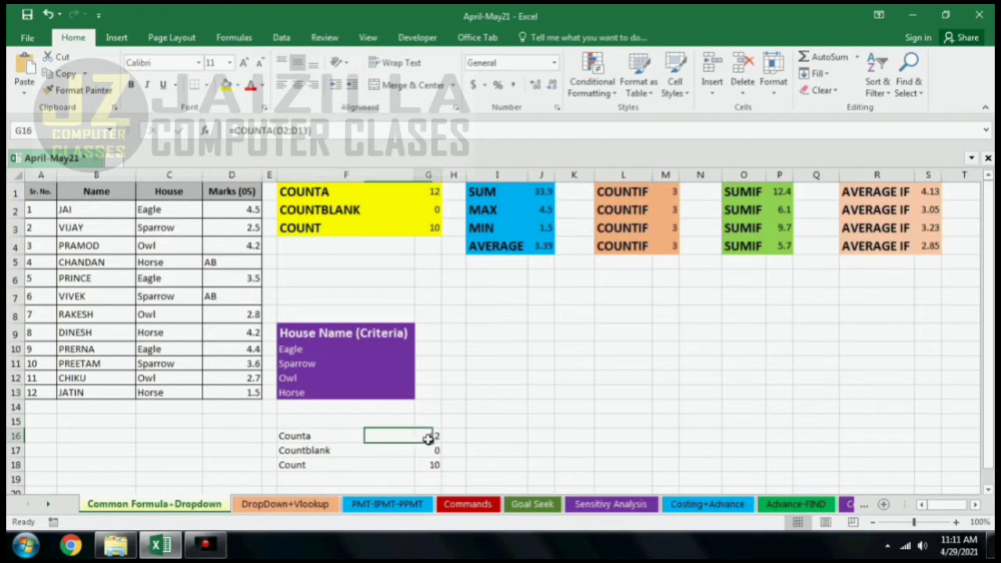
double_click(366, 437)
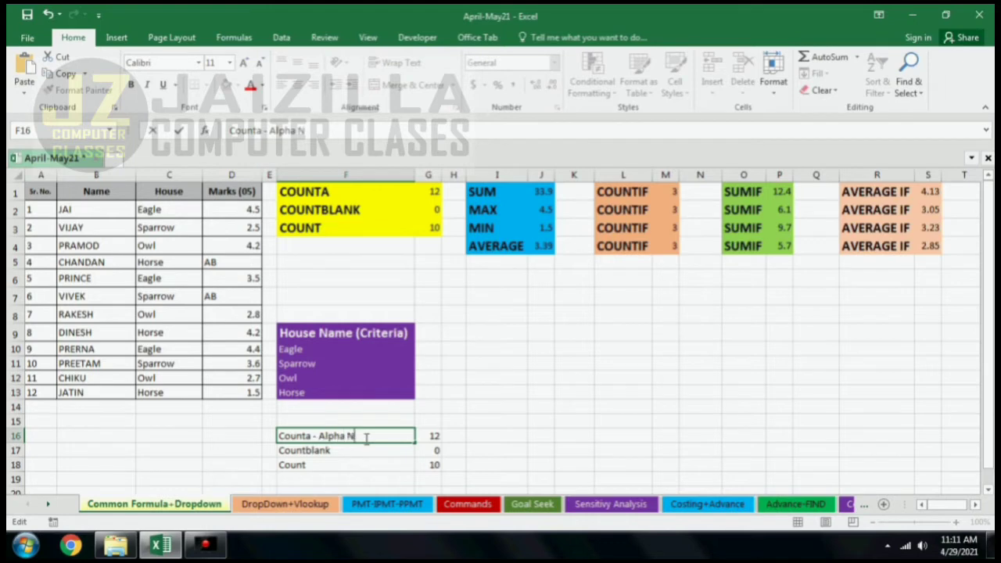
type("- Alpha-Numeric")
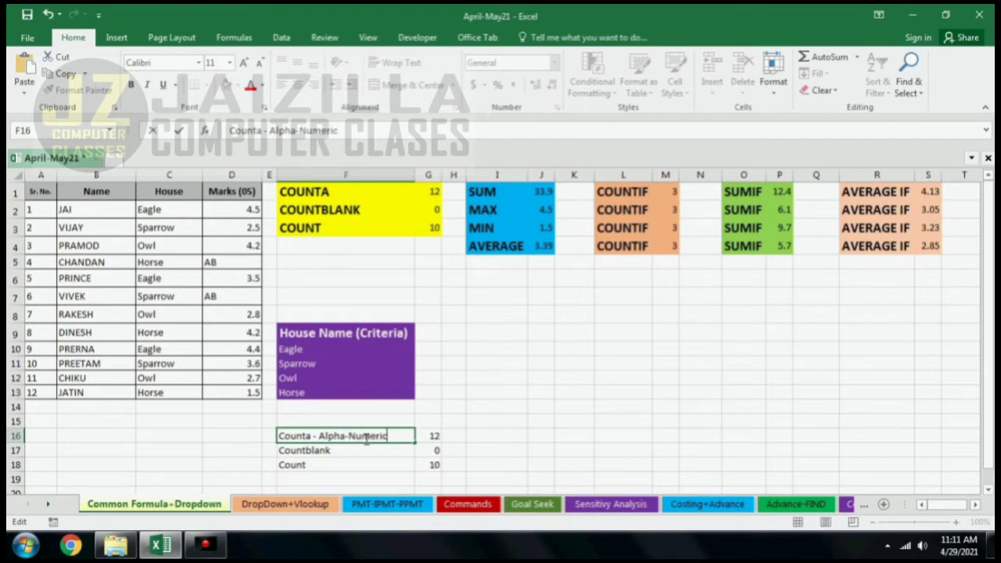
key("Return")
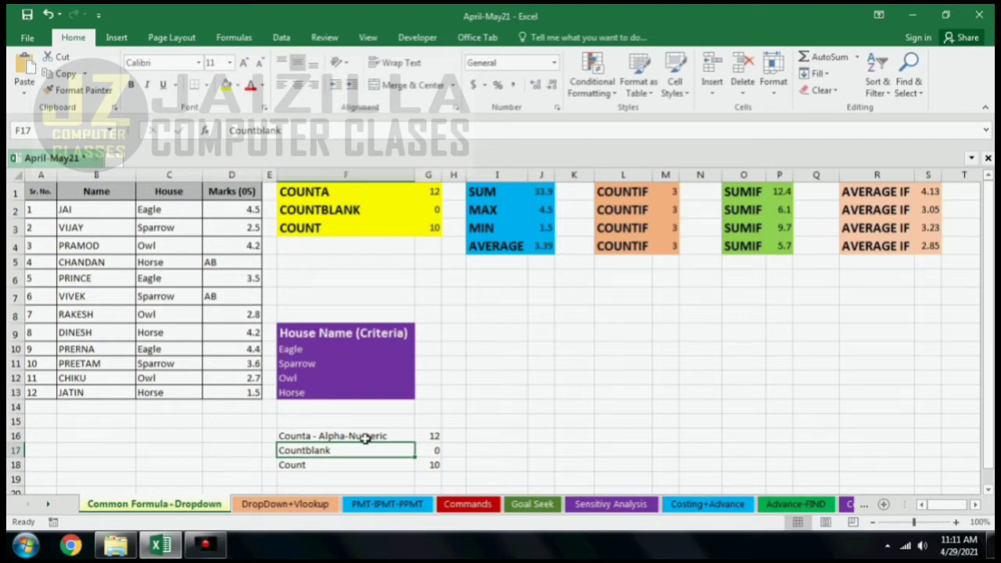
Extend the Count label in cell F18 to read "Count - Numbers"
key("Down")
key("F2")
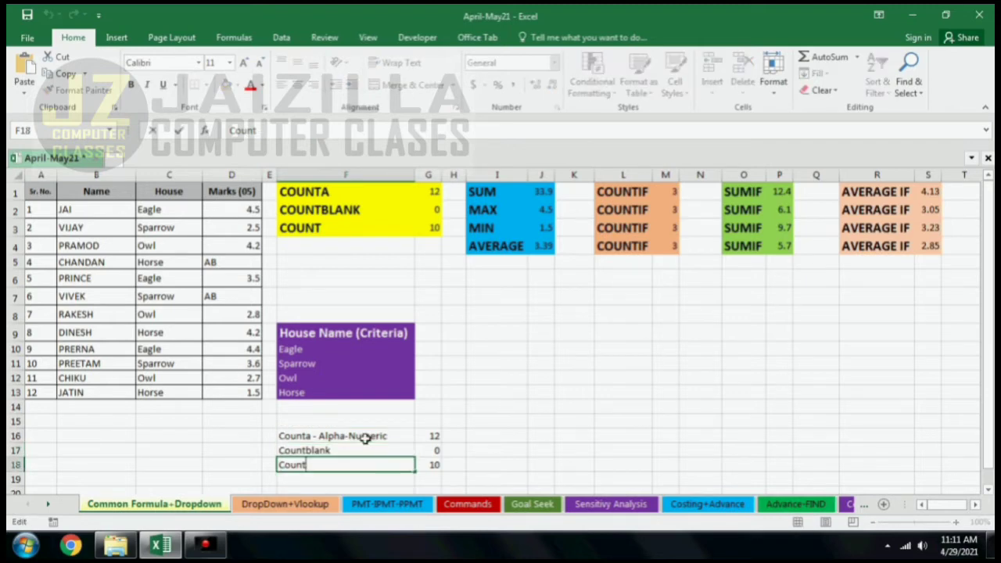
type("- Numbers")
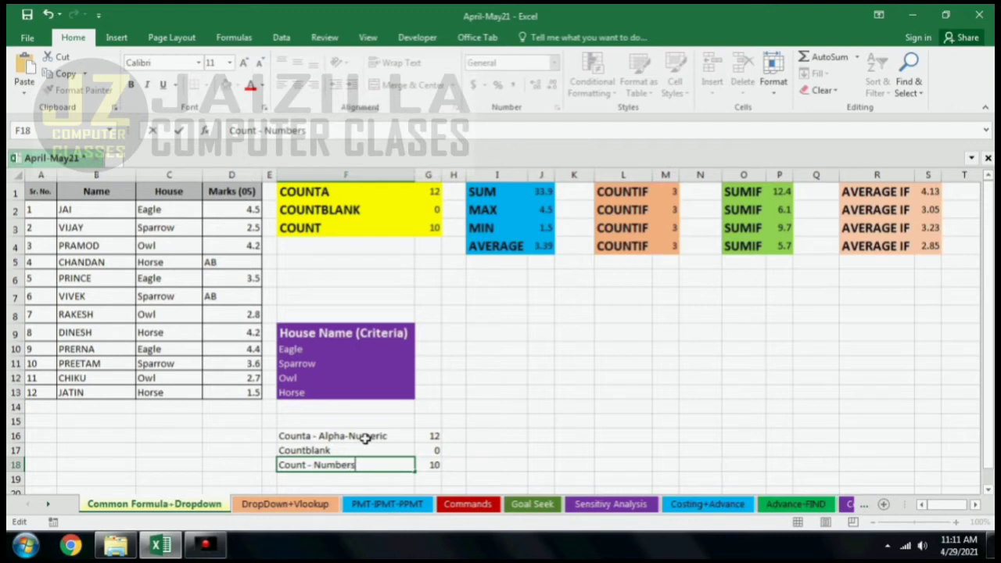
key("ctrl+Return")
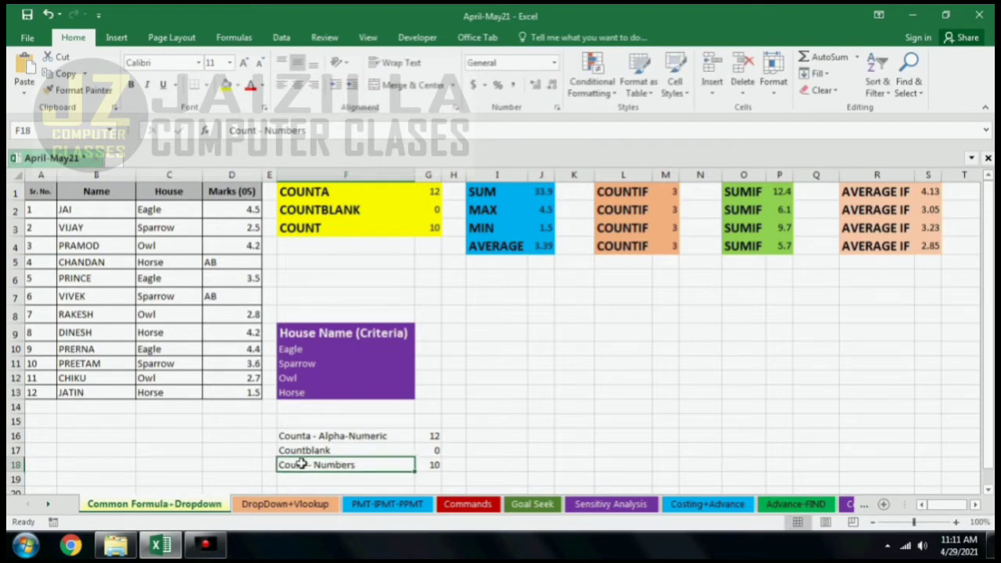
Complete the label in cell F18 as "Count - Numbers (Attn. Sheet)", with a space before the bracket
double_click(360, 465)
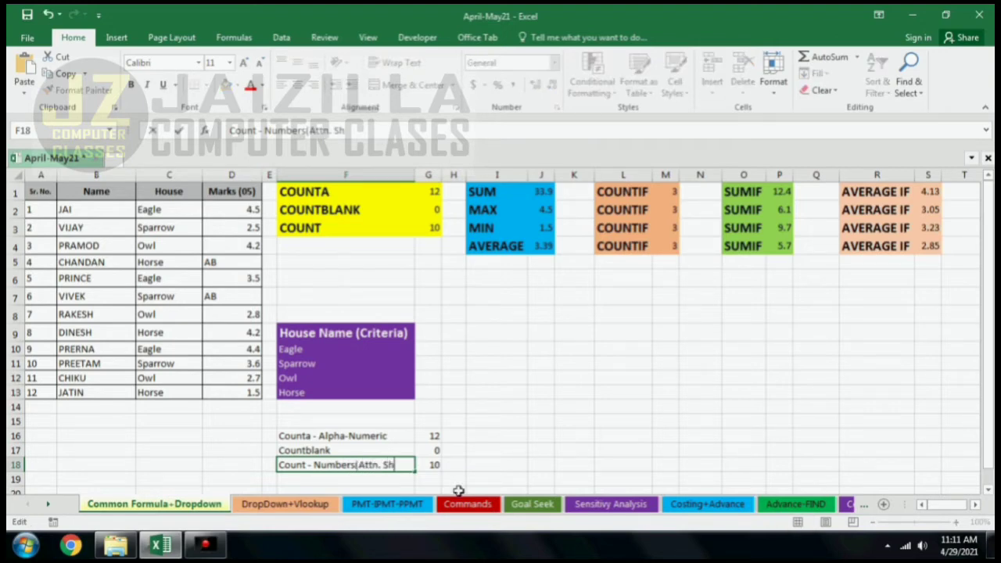
key("Return")
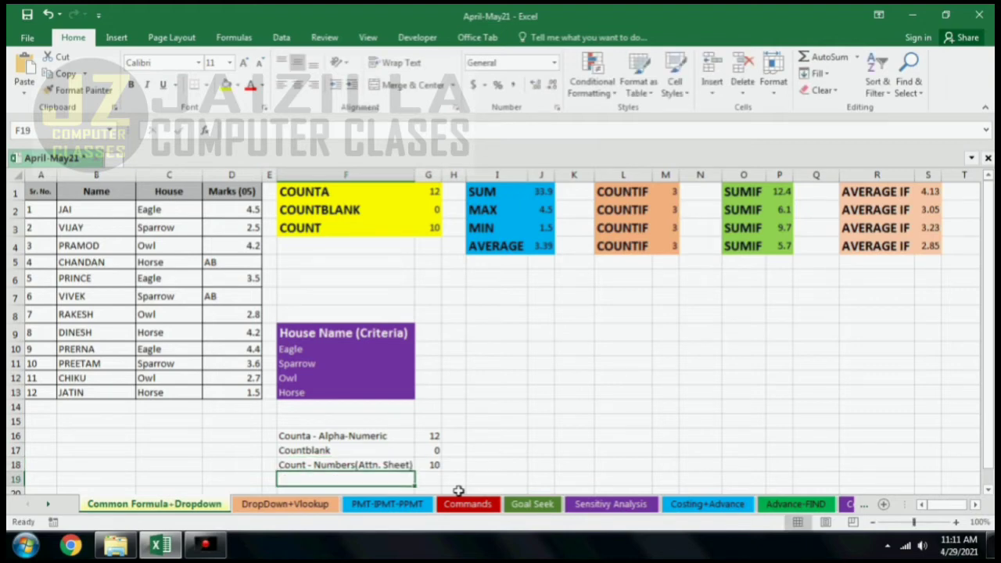
double_click(356, 465)
key("Return")
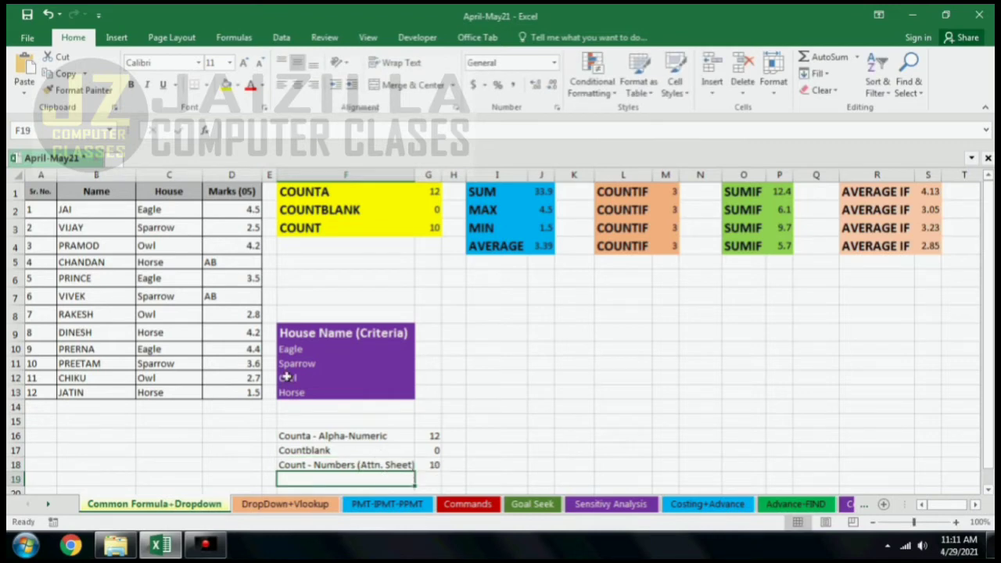
left_click(229, 261)
left_click(226, 295)
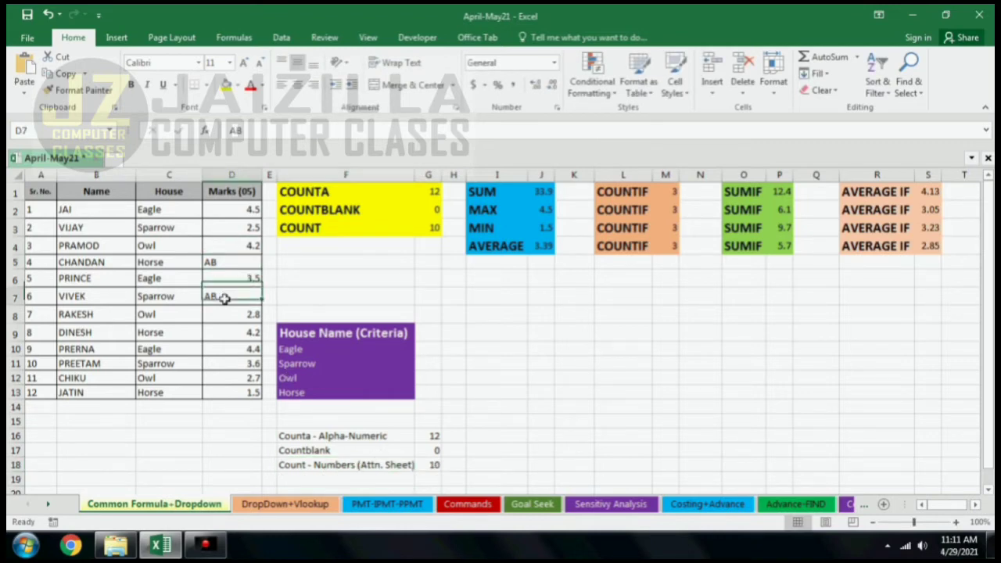
left_click(432, 466)
left_click(430, 438)
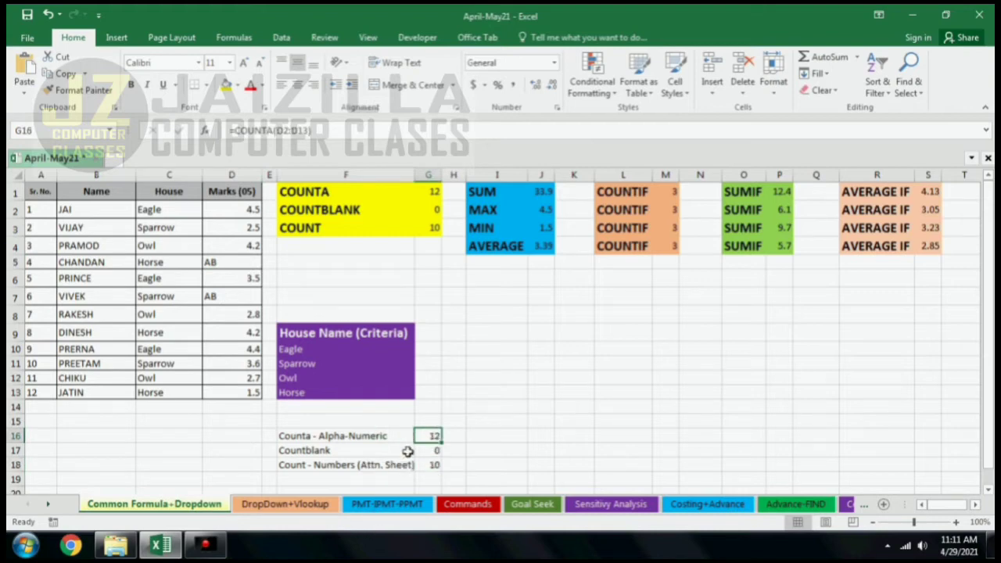
Enter the labels SUM, MAX, MIN and AVERAGE down cells I16 to I19
left_click_drag(494, 197, 491, 432)
left_click(484, 435)
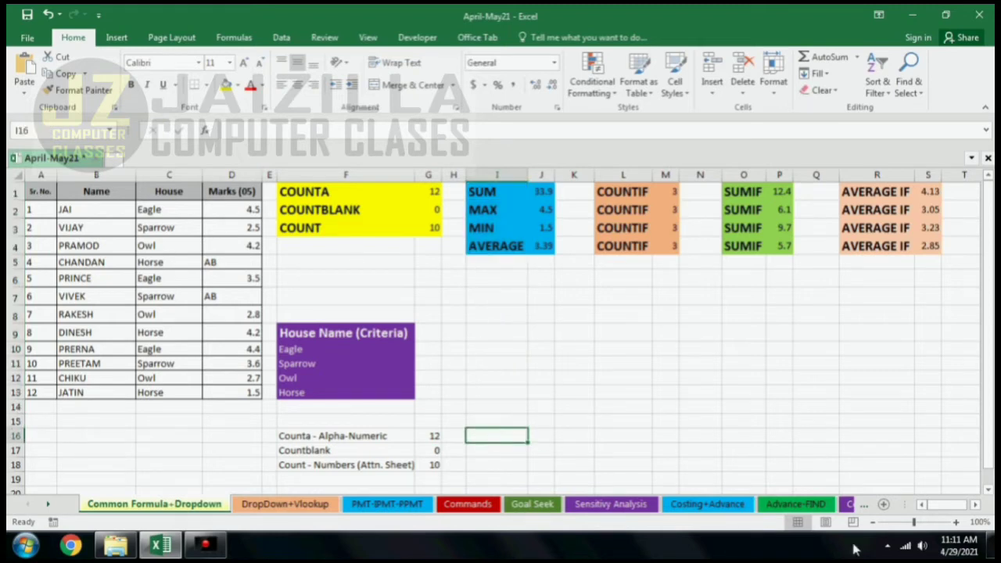
type("sUM")
key("Return")
type("M")
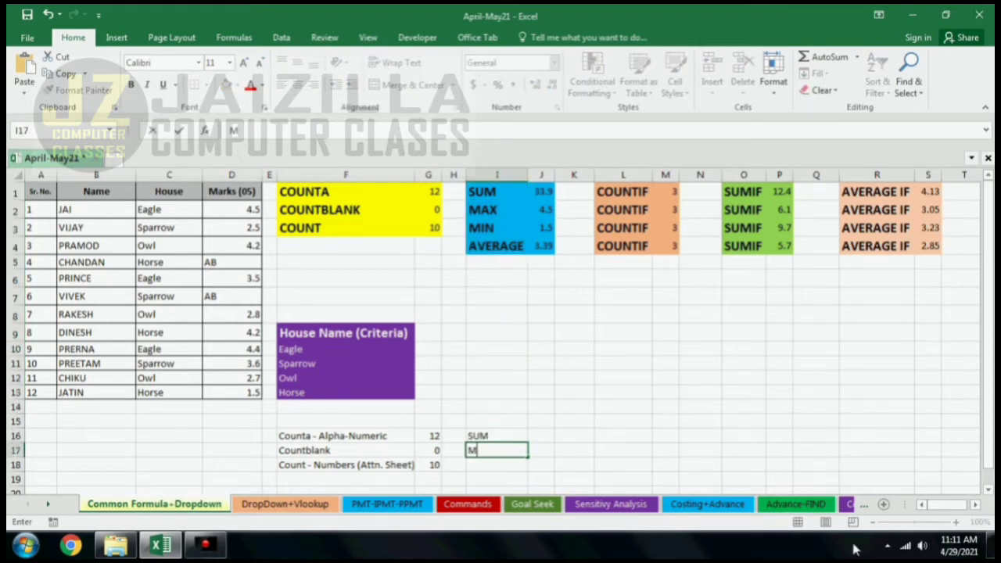
type("AX")
key("Return")
type("MIN")
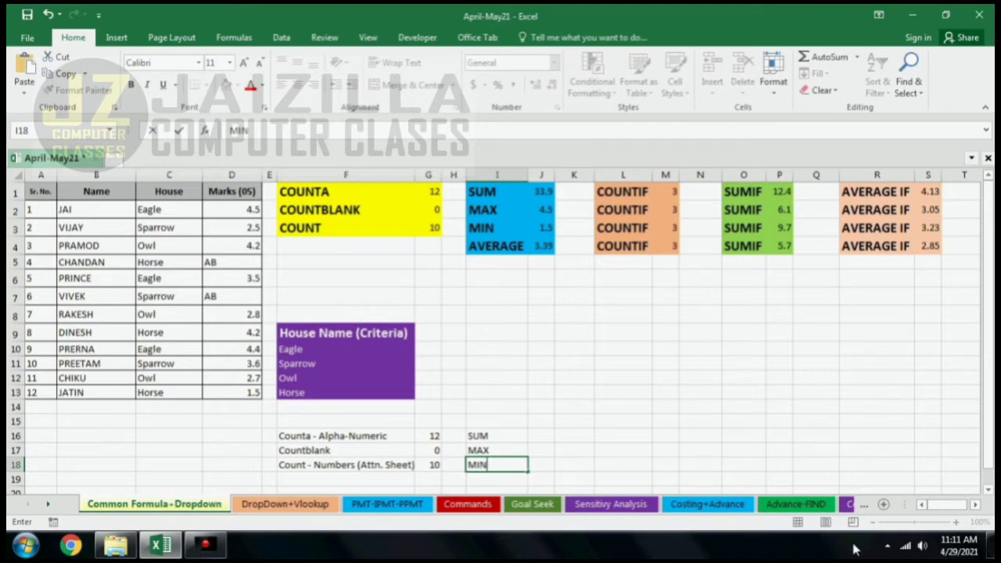
key("Return")
type("AVERAGE")
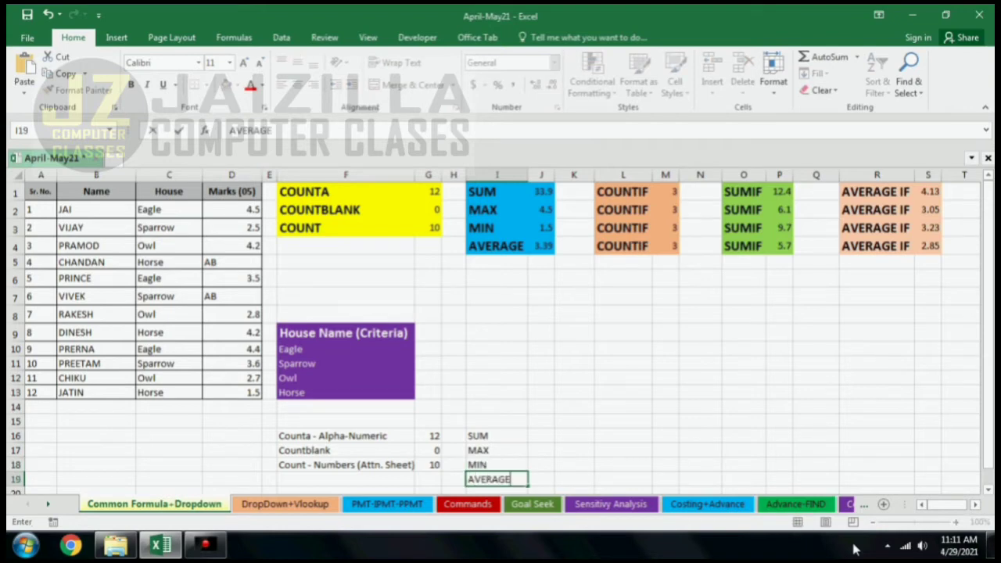
key("Up")
Total the marks with the formula =SUM(D2:D13) in cell J16, beside the SUM label
key("Up")
key("Up")
key("Right")
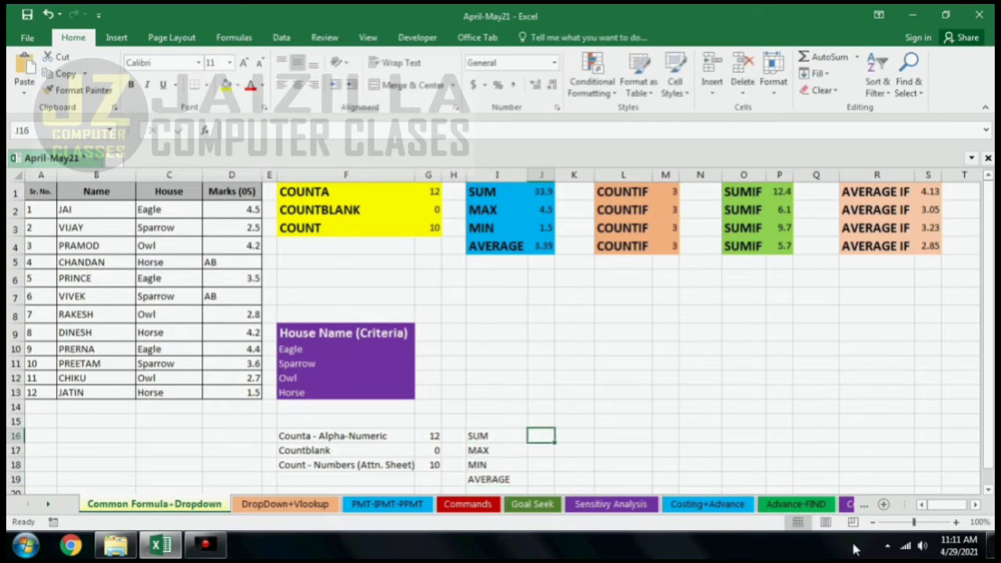
type("=sum")
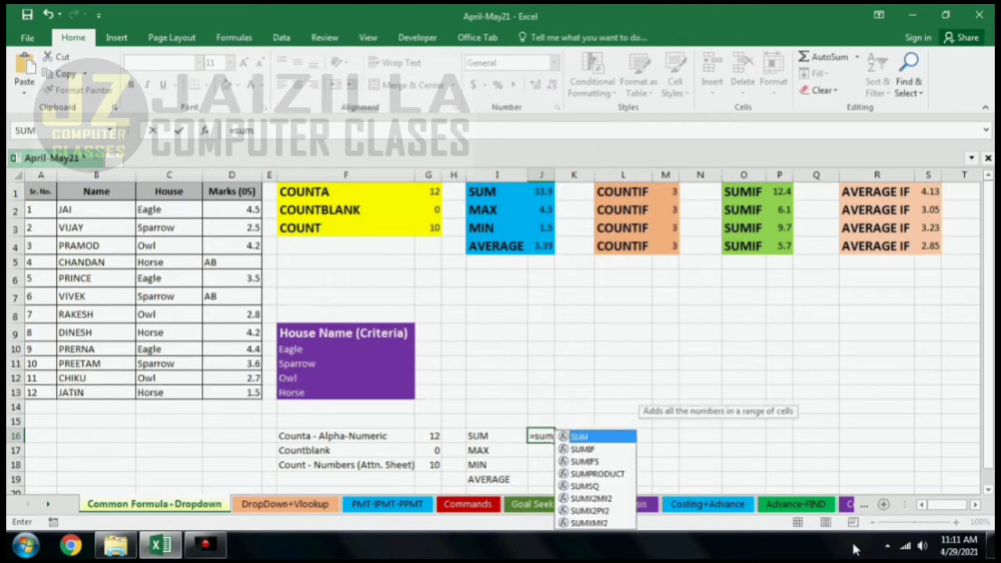
key("Tab")
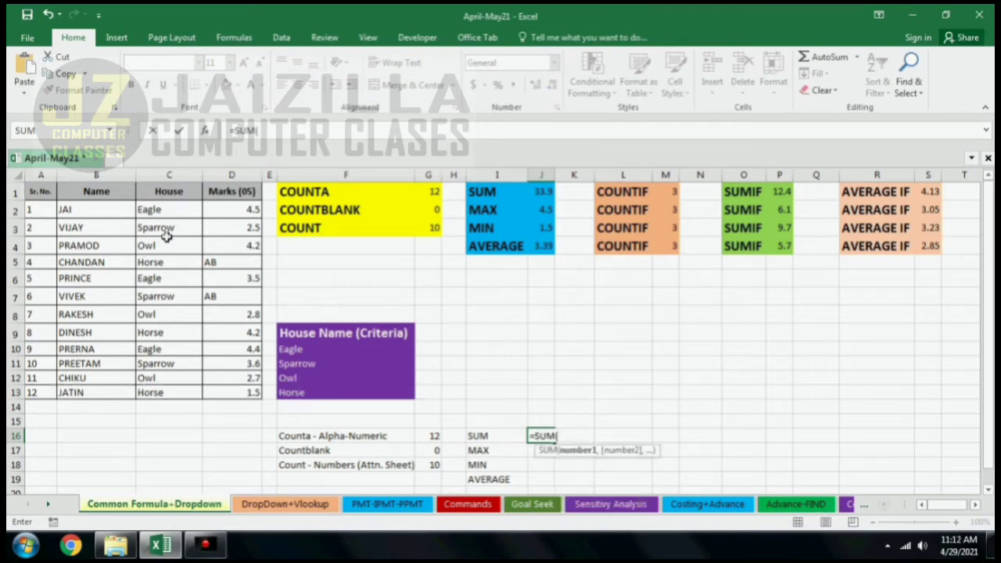
left_click_drag(228, 211, 232, 400)
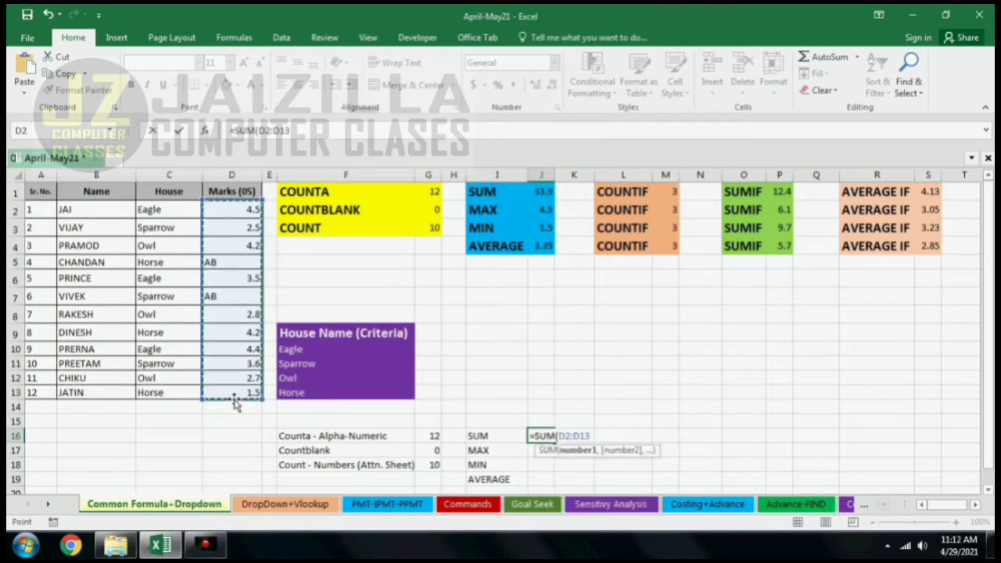
type(")")
key("Return")
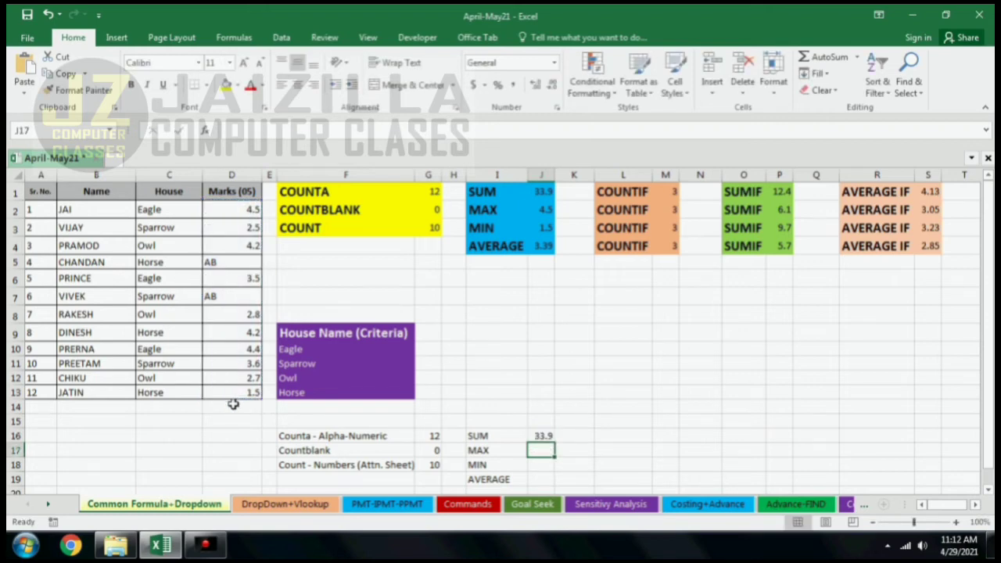
Total the marks in D14 using AutoSum with its range adjusted to D2:D13, and clear that cell
left_click(233, 404)
key("alt+equal")
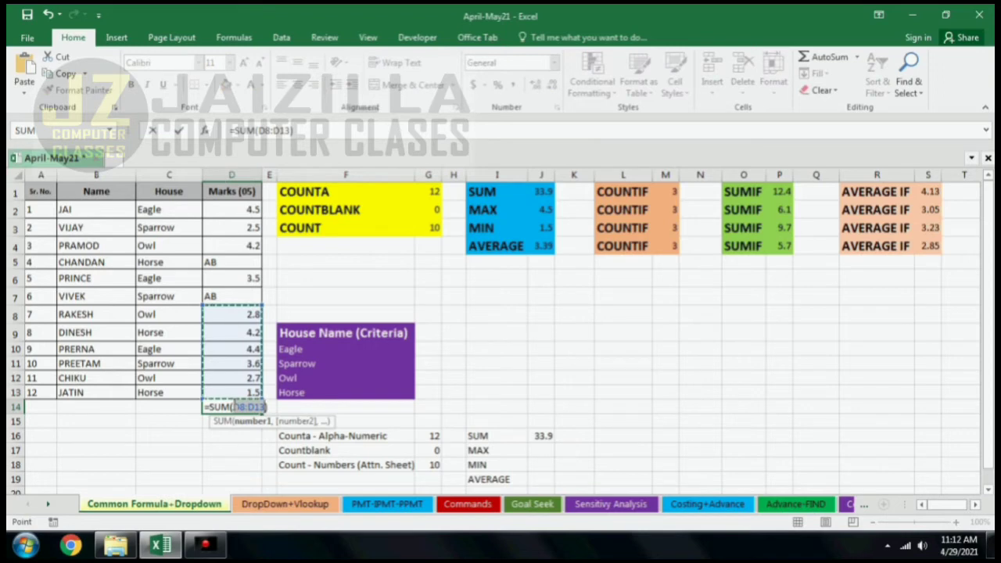
key("shift+Up")
key("Up")
key("Up")
key("Up")
key("Up")
key("Up")
key("Up")
key("Up")
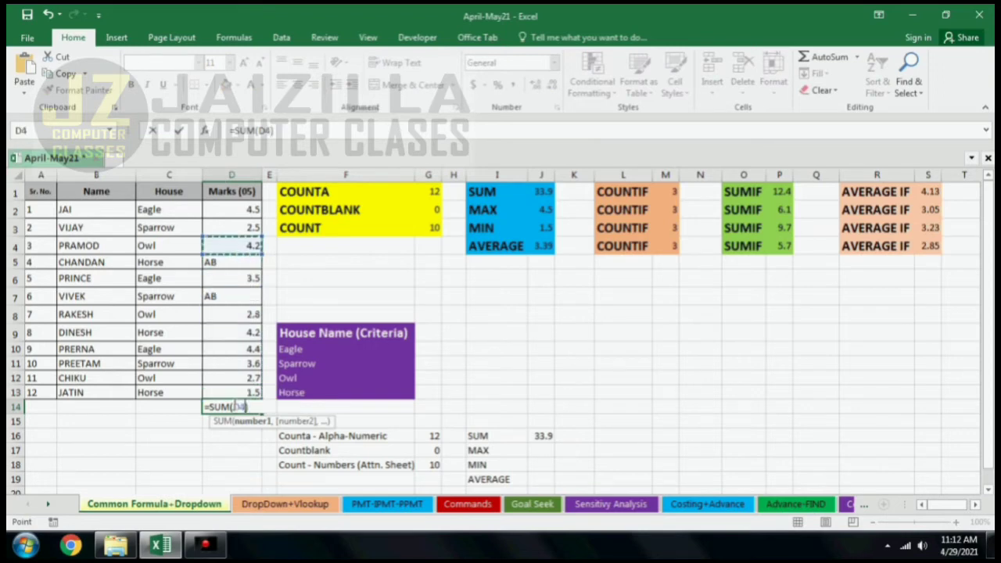
key("Down")
key("shift+Down")
key("shift+Down")
key("shift+Down")
key("shift+Down")
key("shift+Down")
key("shift+Down")
key("shift+Down")
key("shift+Down")
key("shift+Down")
key("shift+Down")
key("shift+Down")
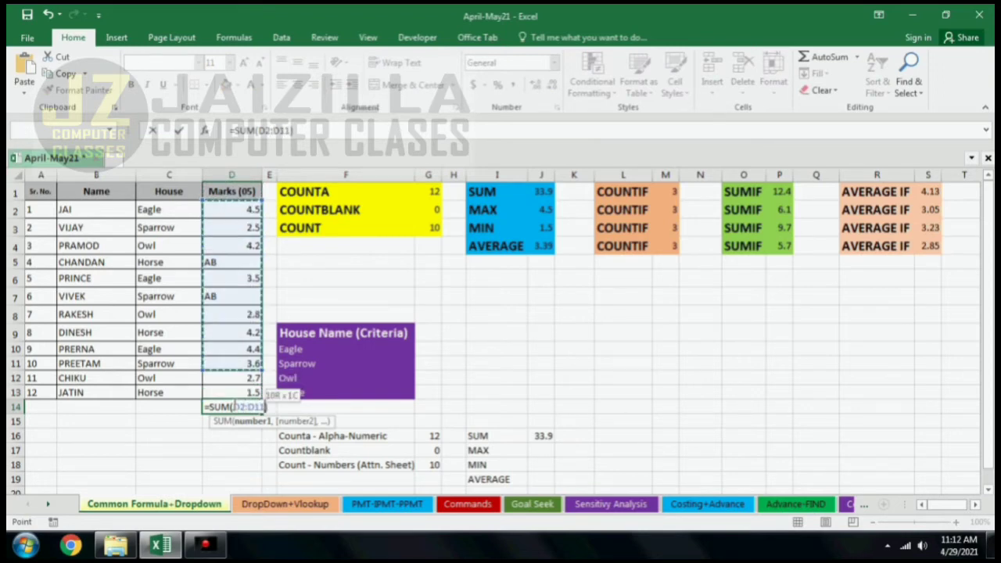
key("Return")
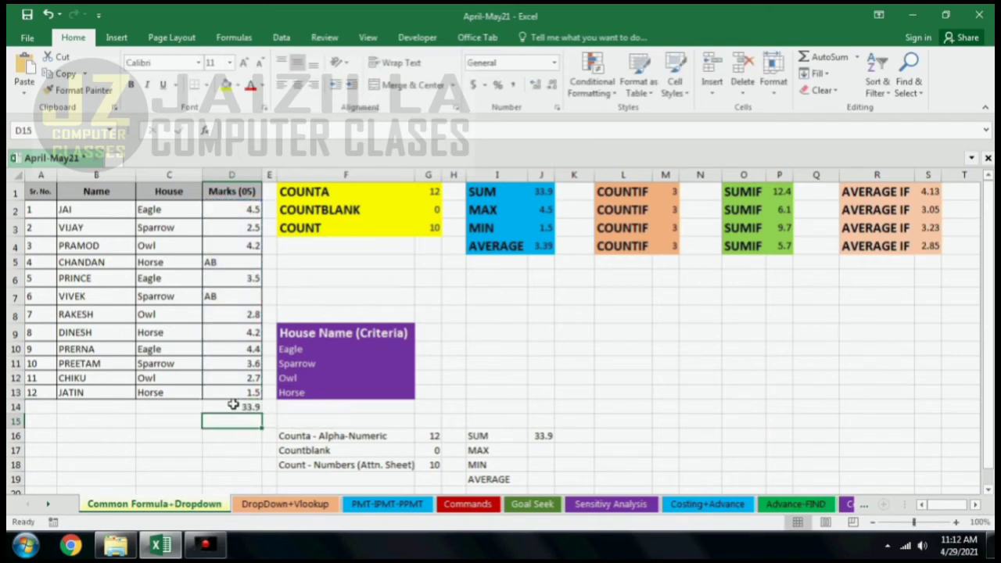
left_click(233, 408)
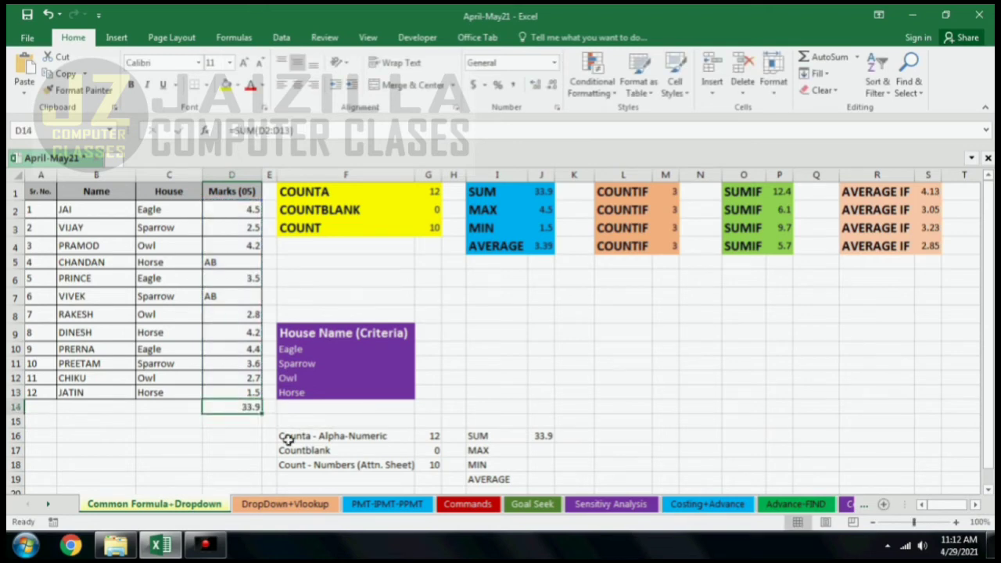
key("Delete")
Find the highest mark with the formula =MAX(D2:D13) in cell J17
left_click(541, 450)
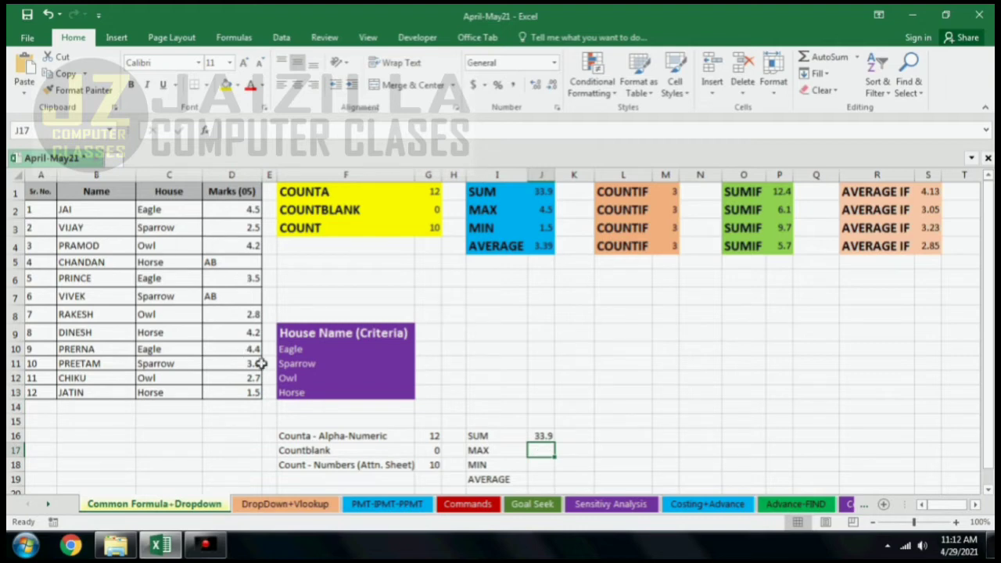
type("=")
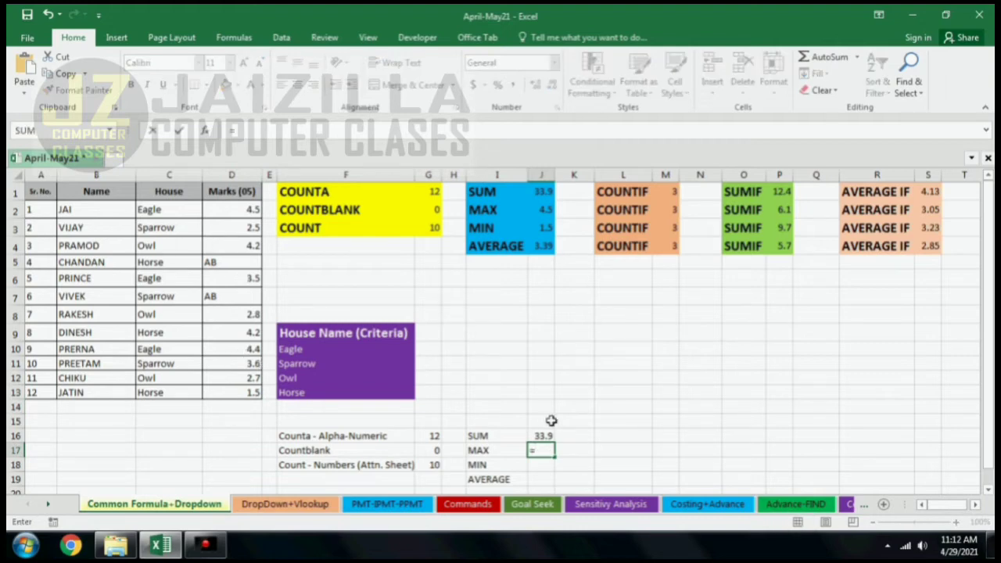
type("max")
key("Tab")
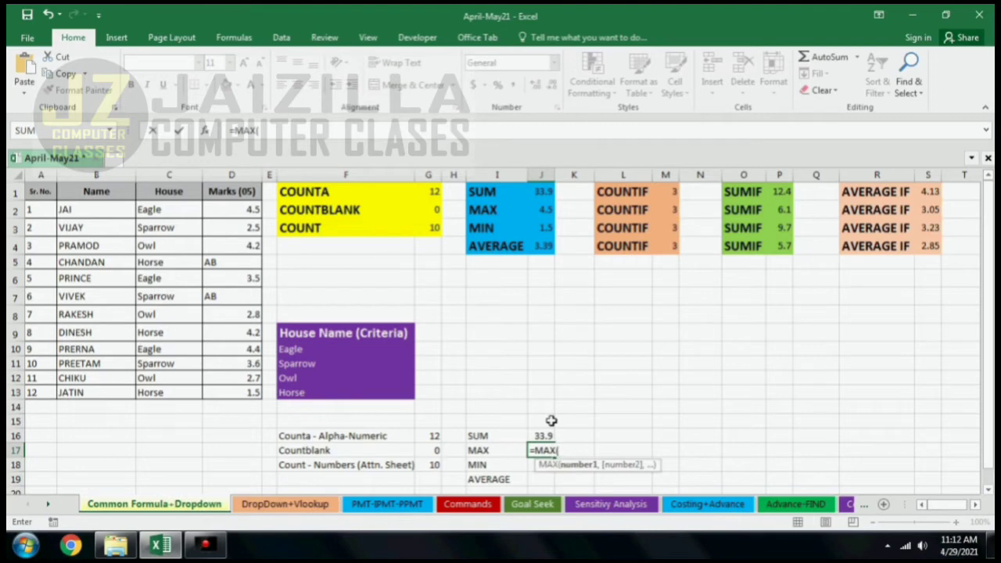
left_click_drag(244, 209, 235, 393)
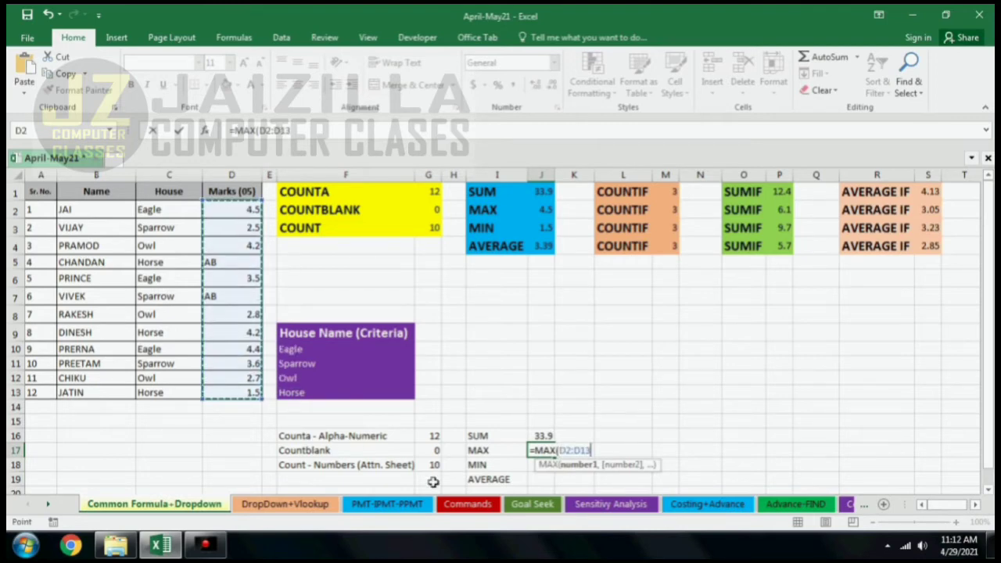
type(")")
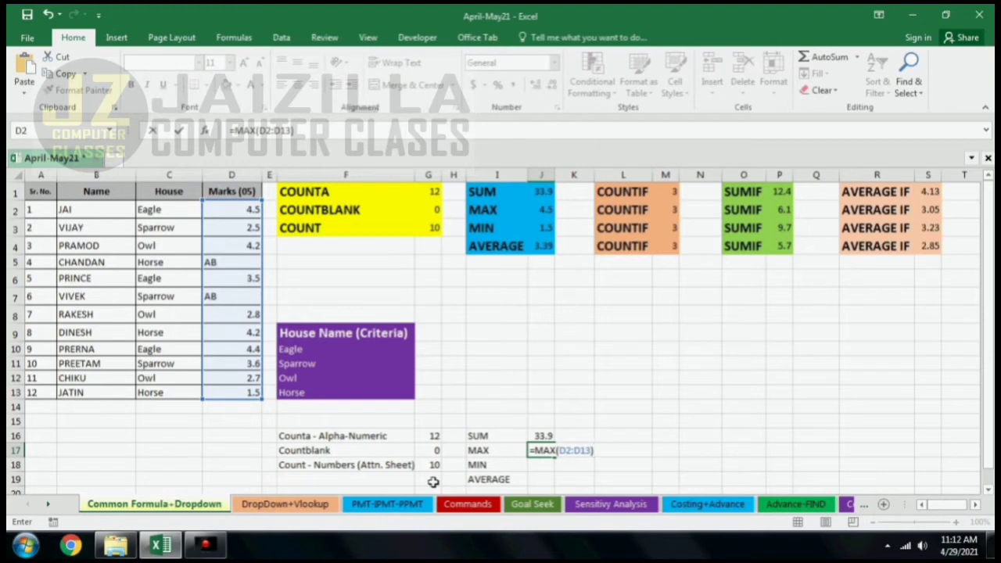
key("Return")
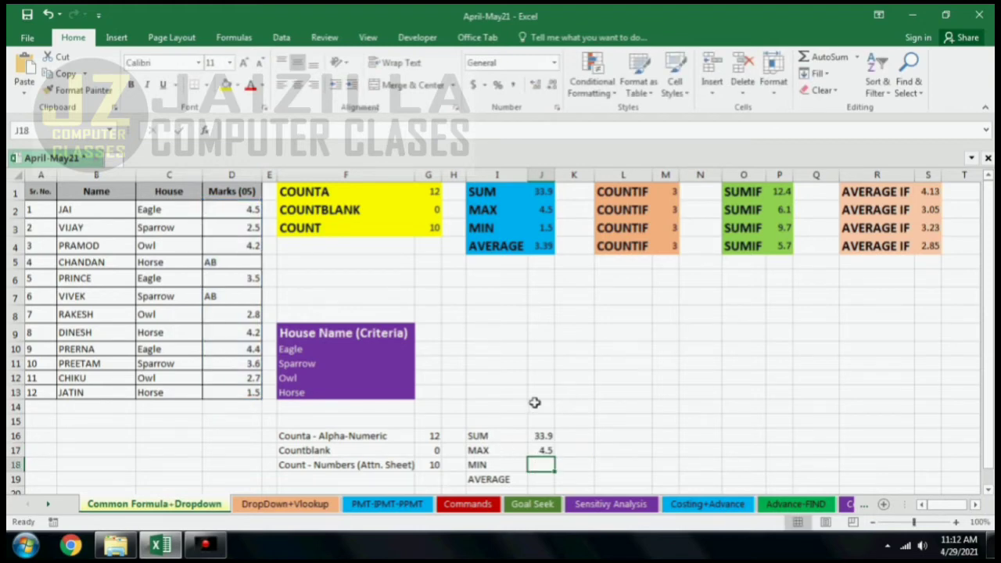
Find the lowest mark with the formula =MIN(D2:D13) in cell J18, beside the MIN label
type("=min")
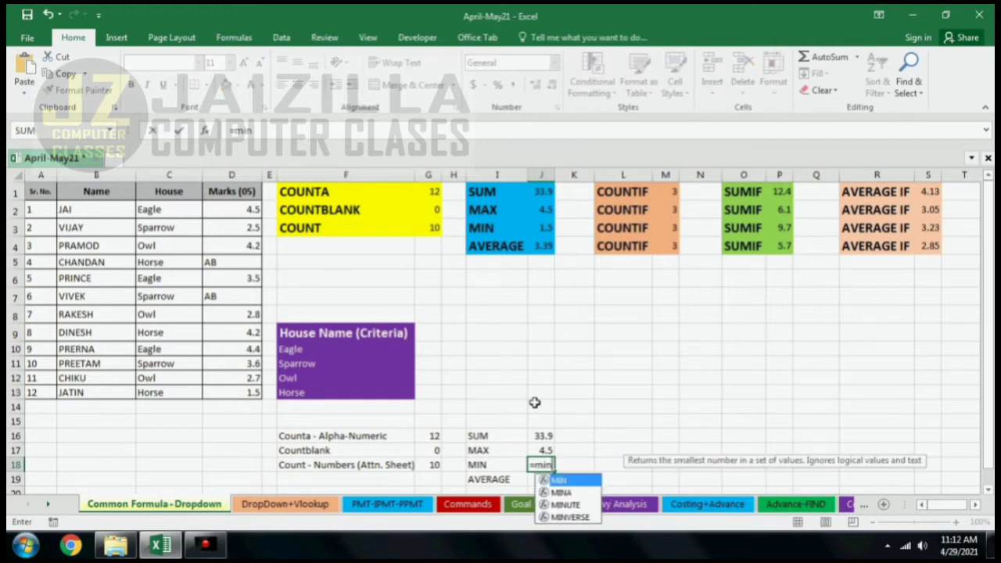
key("Tab")
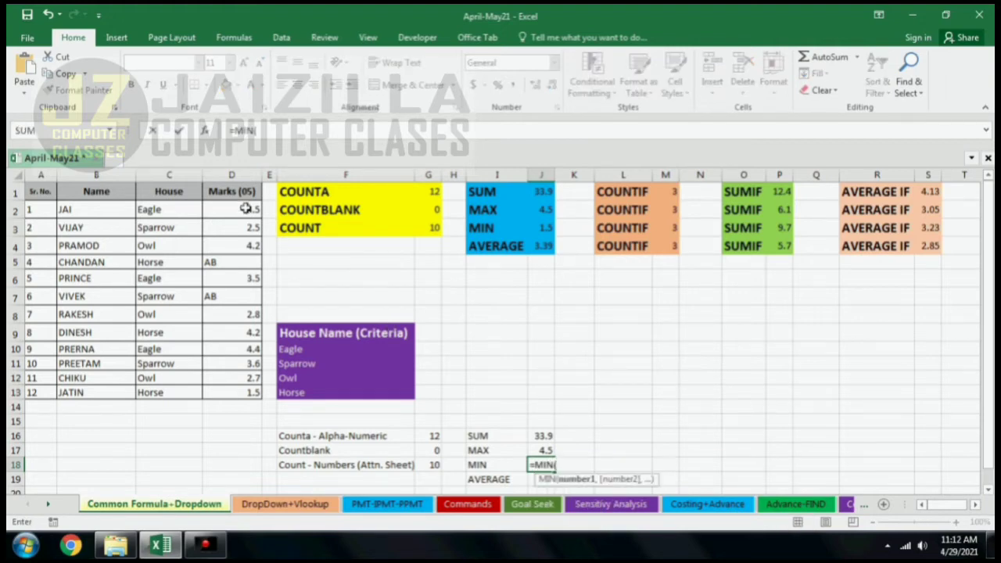
left_click_drag(246, 208, 232, 386)
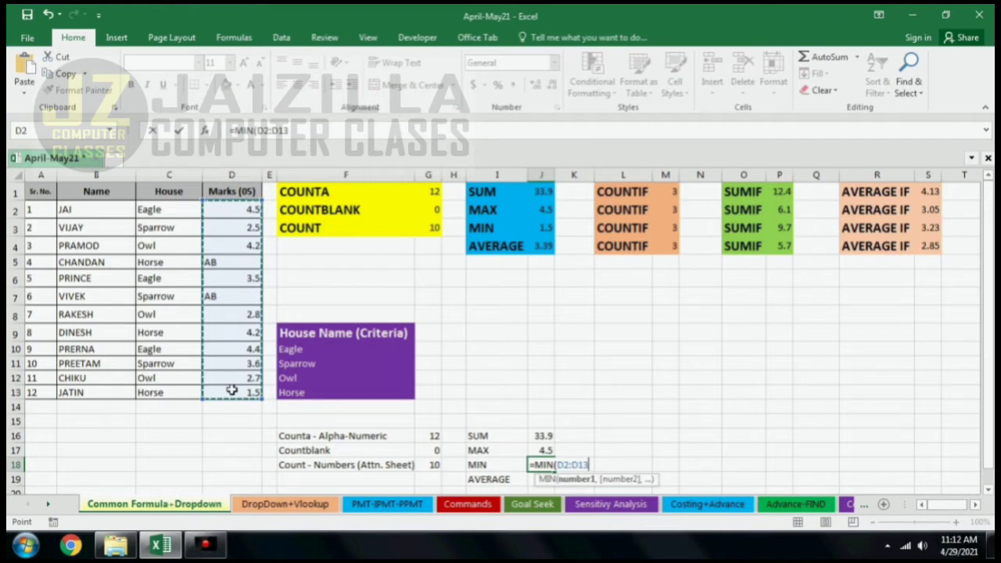
type(")")
key("Return")
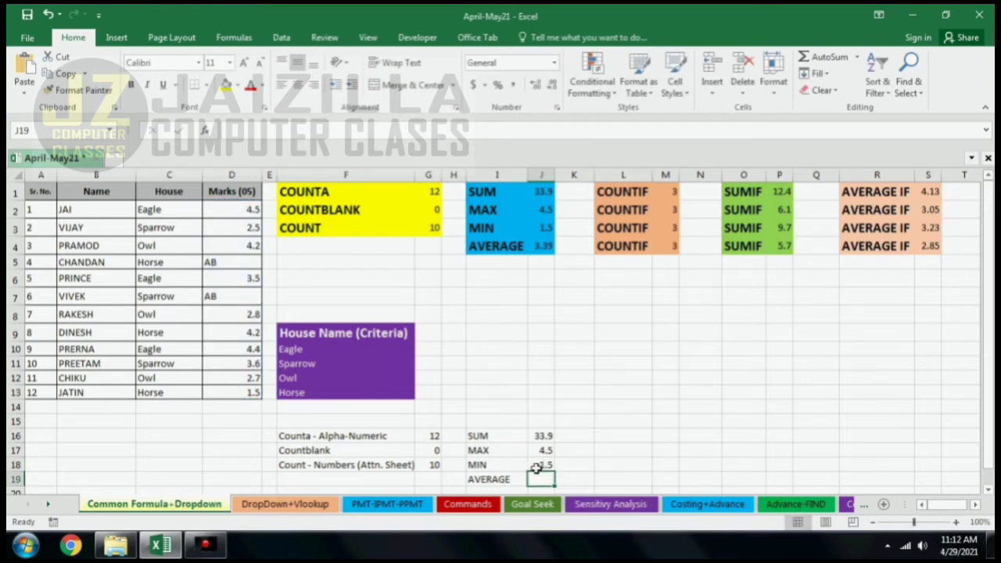
Calculate the average mark with the formula =AVERAGE(D2:D13) in cell J19
type("=")
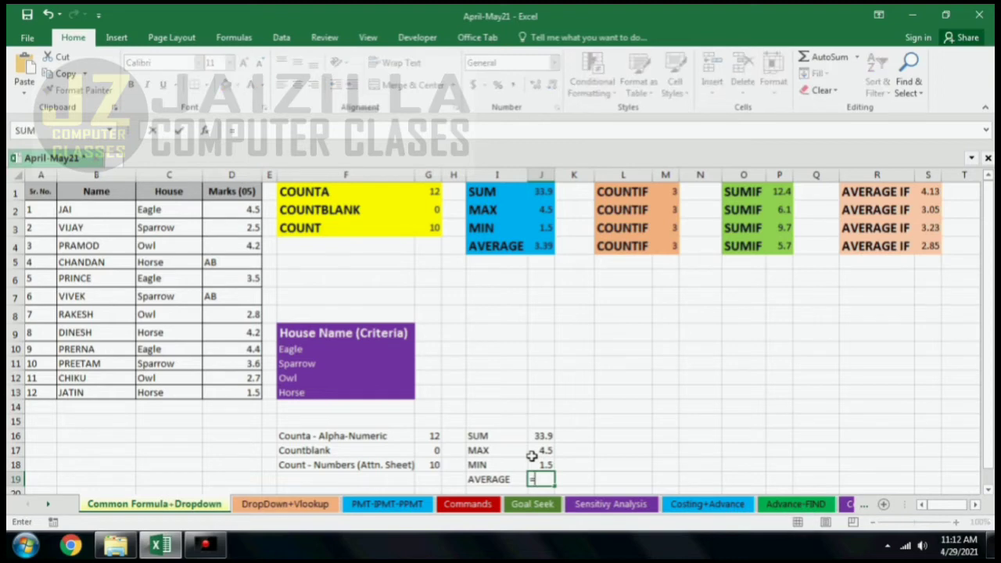
type("ave")
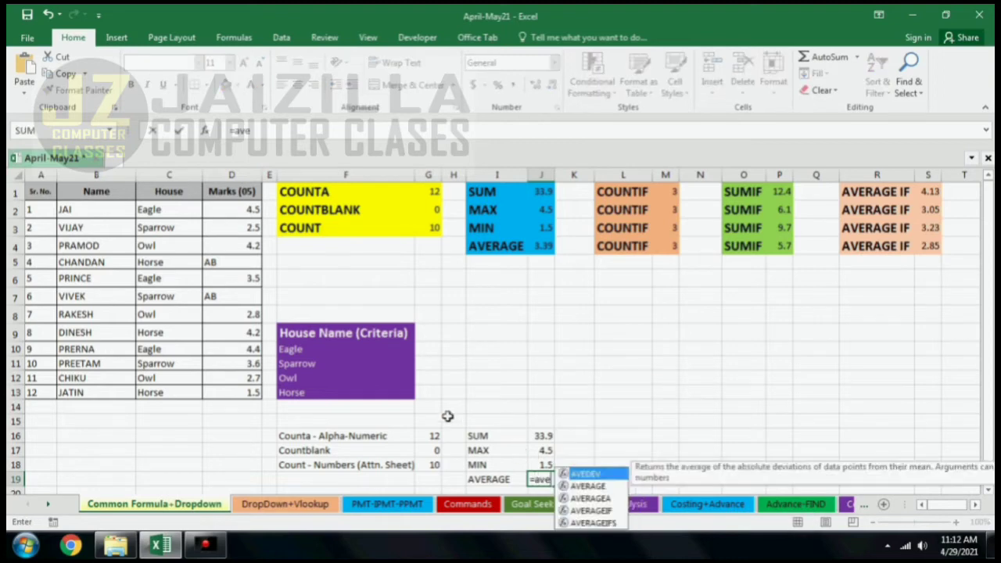
type("rage(")
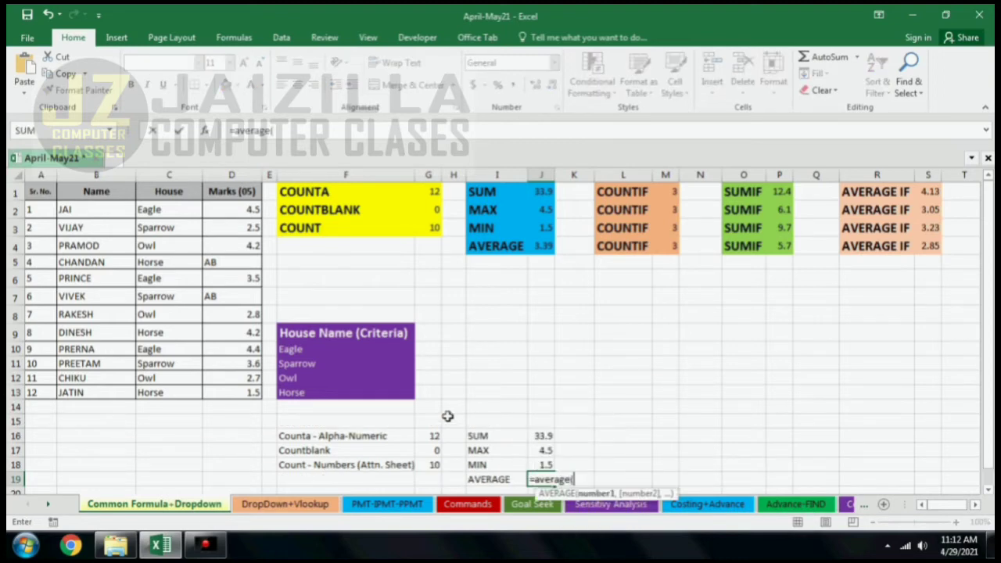
left_click_drag(251, 209, 233, 389)
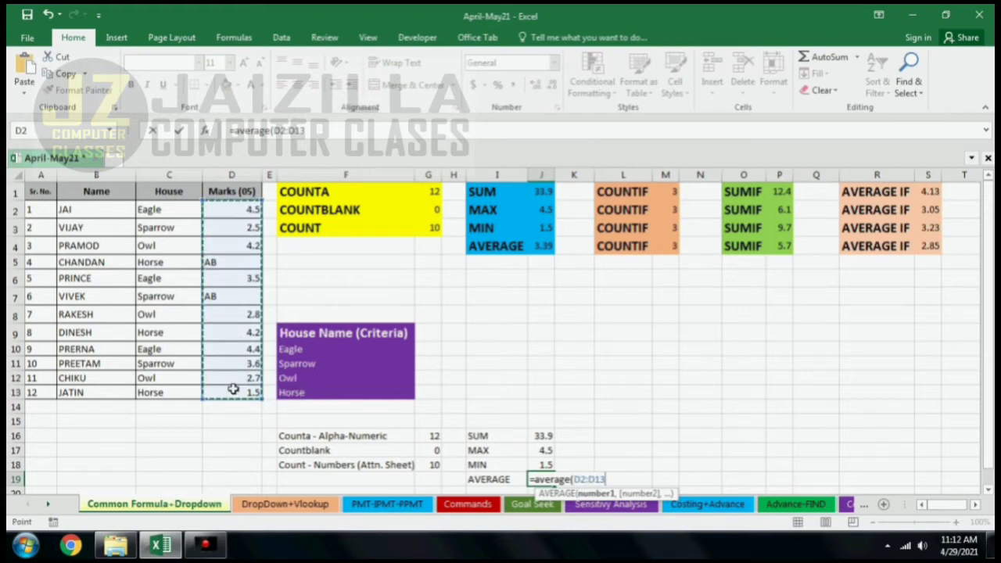
type(")")
key("Return")
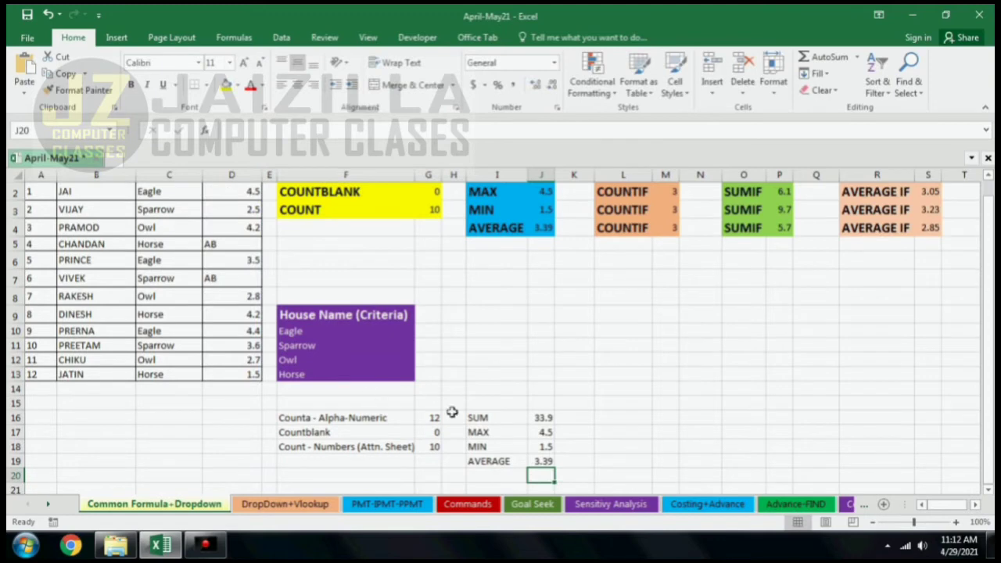
scroll(469, 391, "up", 1)
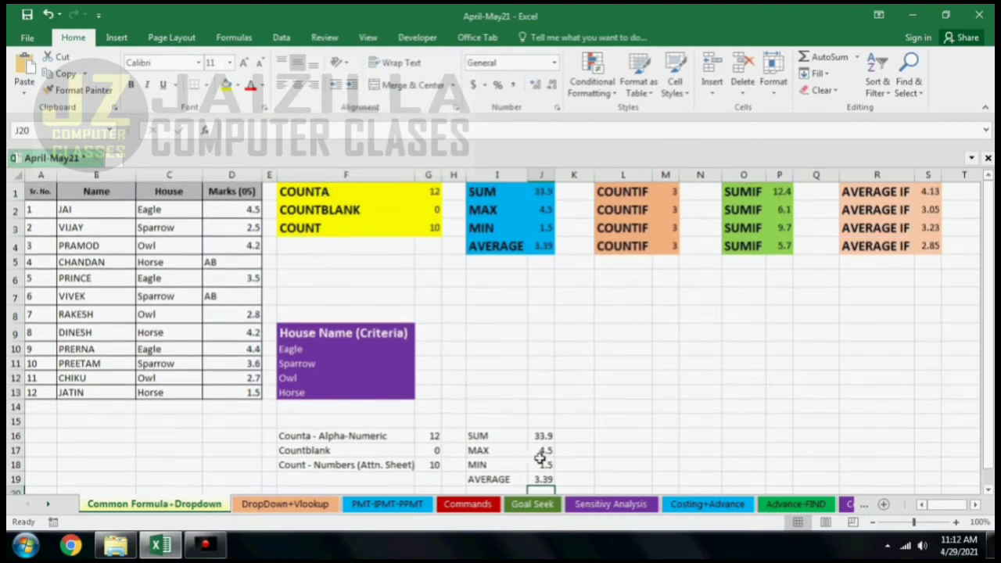
Clear the AB entry in D7 and replace the AB entry in D5 with the mark 3.5
left_click(543, 436)
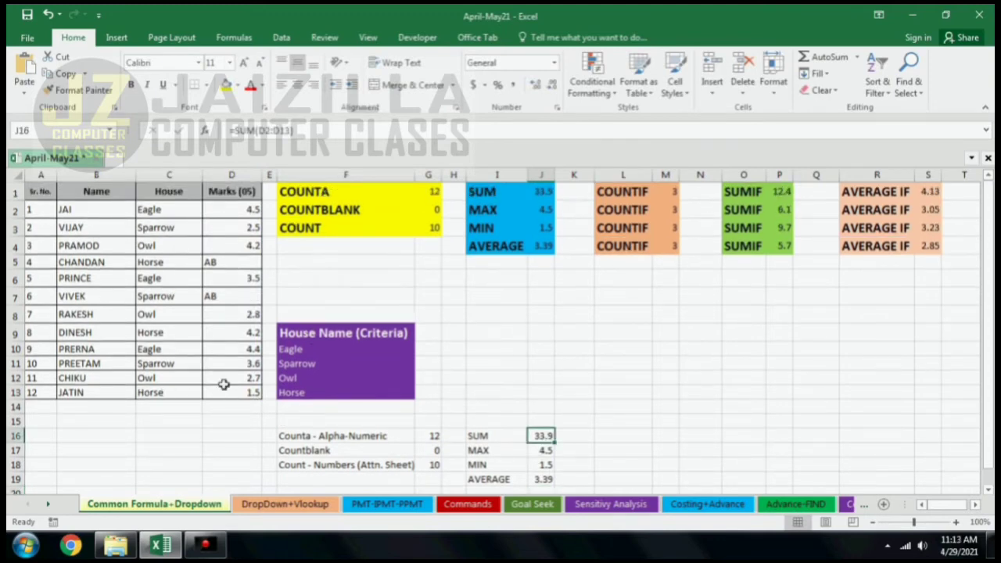
left_click(228, 379)
scroll(402, 465, "down", 2)
scroll(245, 376, "up", 2)
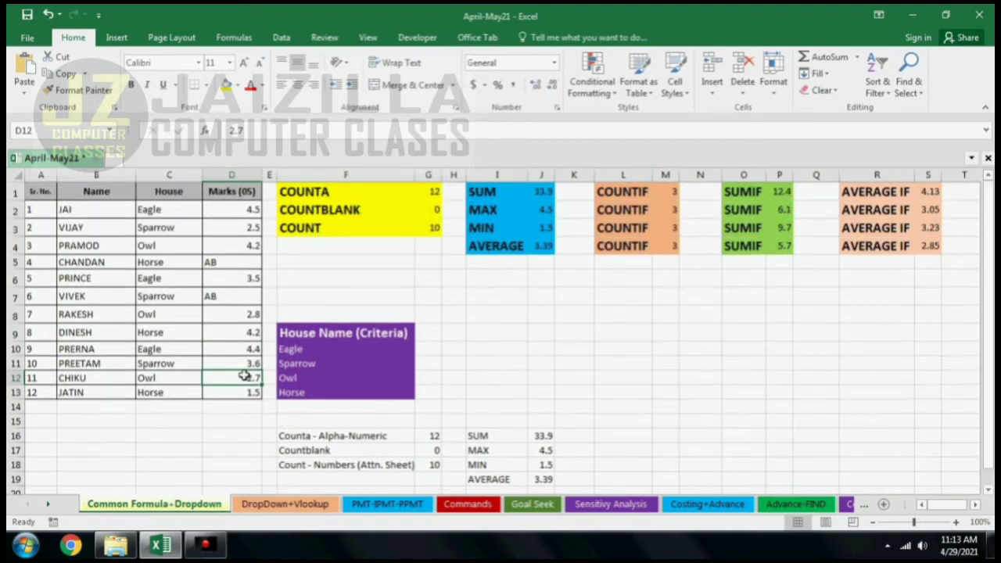
left_click(226, 297)
key("Delete")
left_click(213, 264)
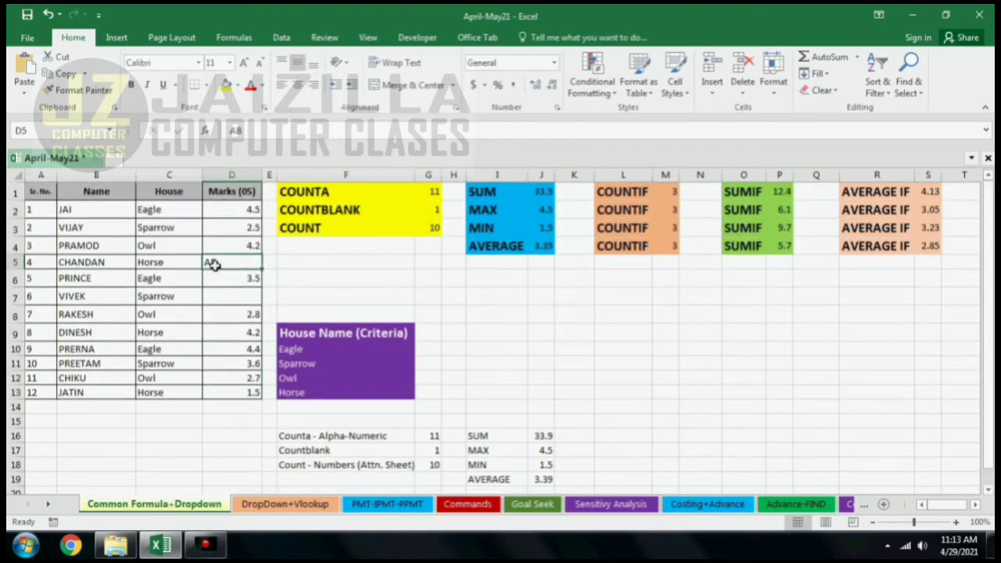
key("Delete")
type("3.5")
key("Return")
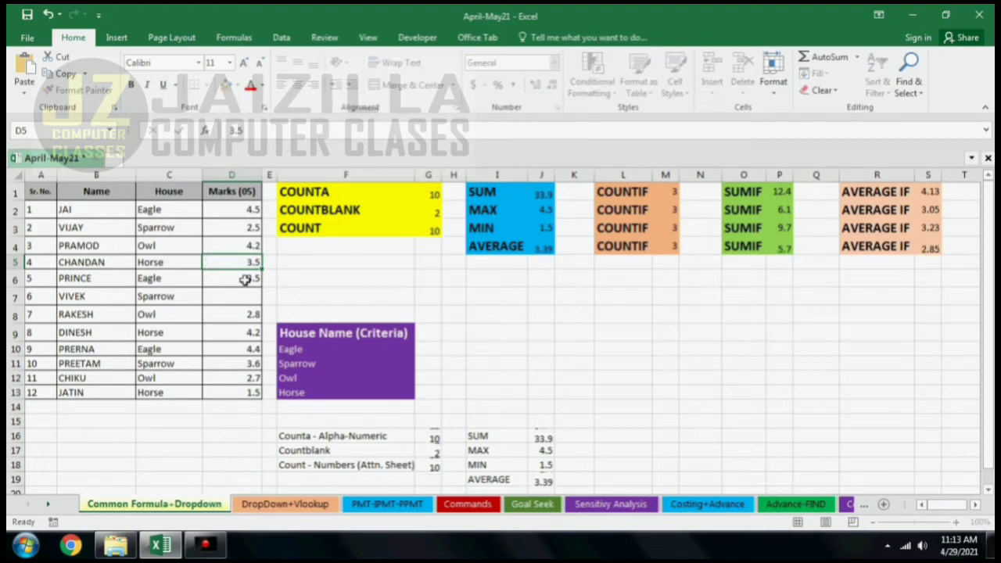
key("Return")
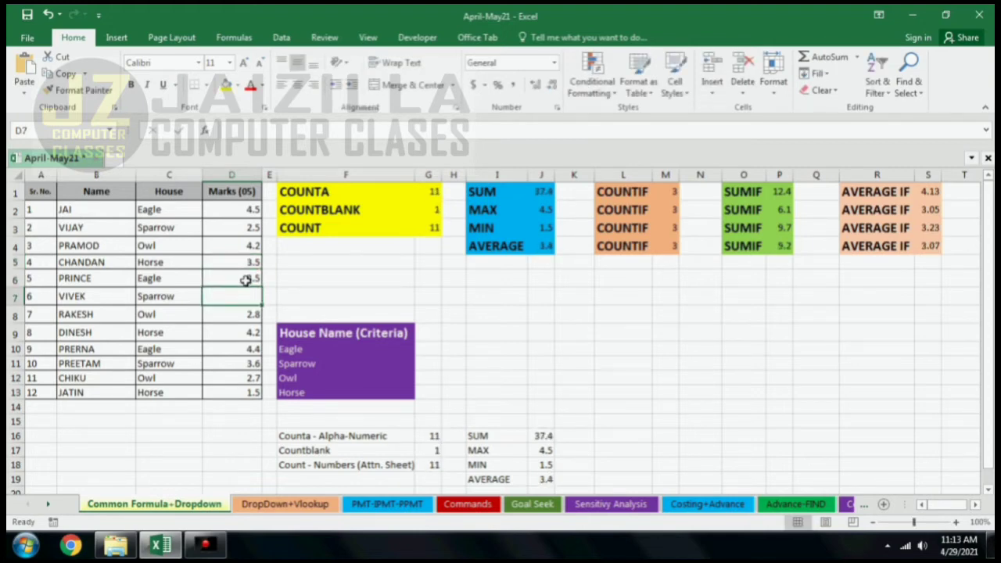
Enter the mark 4.2 in the empty cell D7, and check the AVERAGE result in J19
type("4")
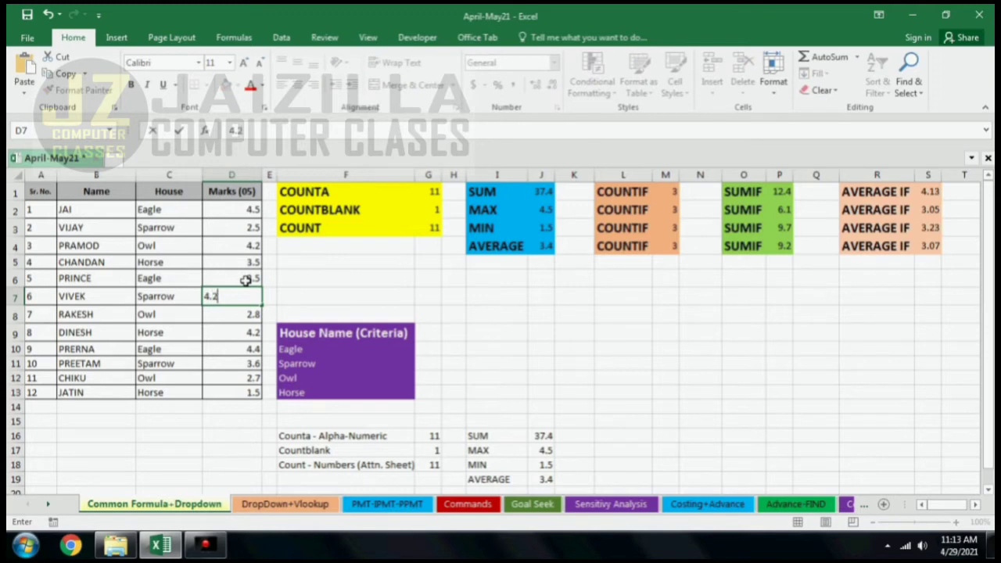
type(".2")
key("Return")
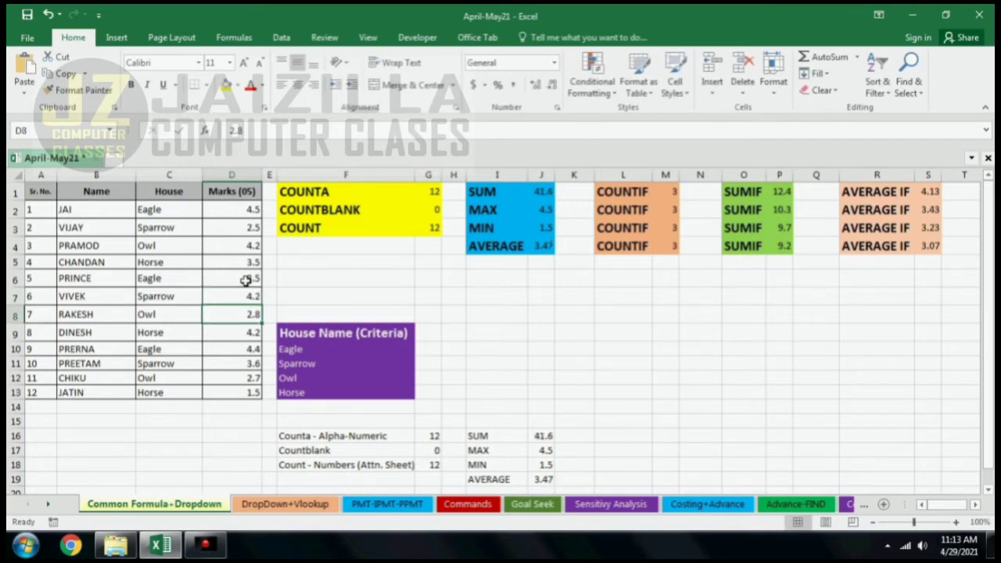
left_click(543, 478)
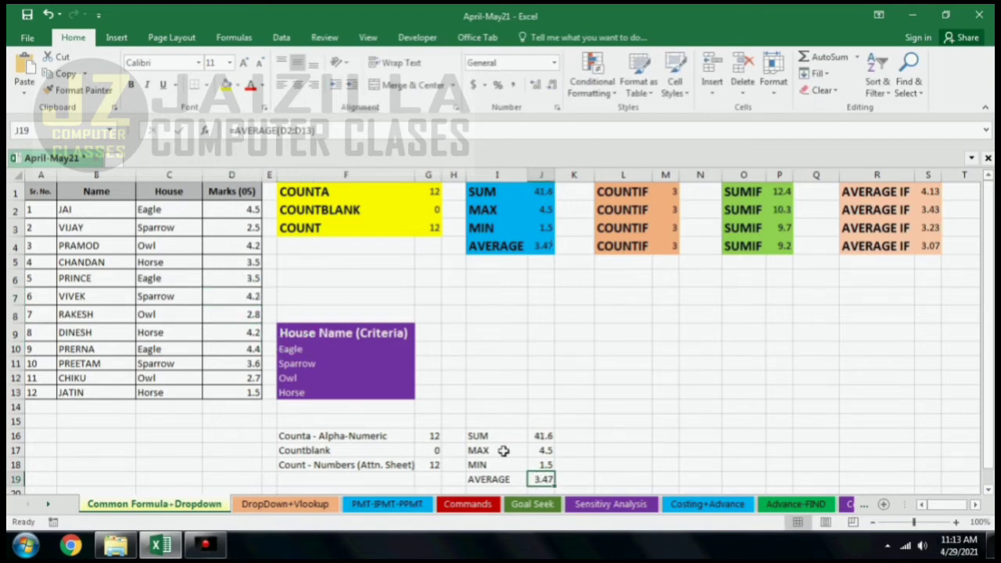
Fill the count formulas block F16:G18 with yellow and the SUM to AVERAGE block I16:J19 with blue
left_click_drag(328, 436, 435, 465)
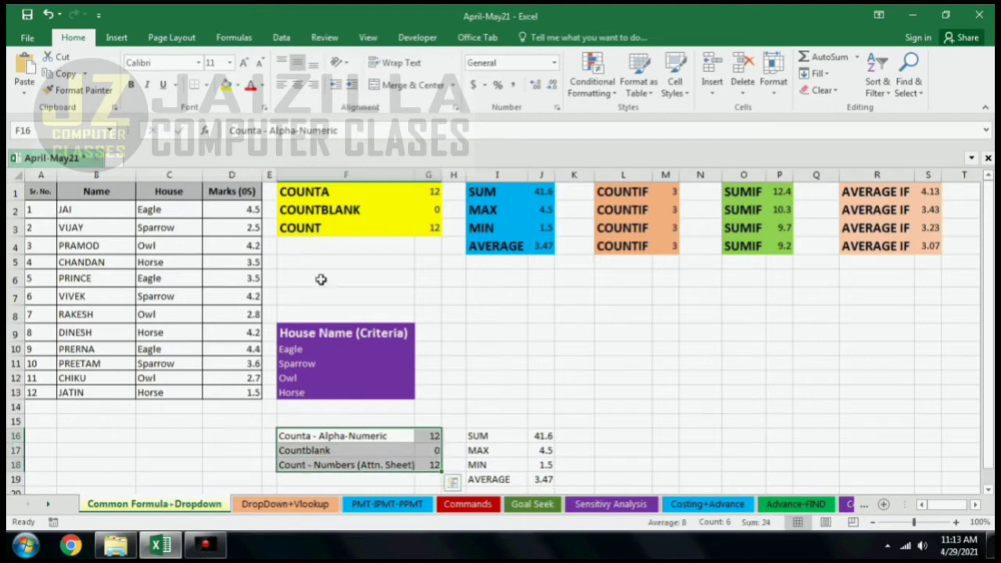
left_click(225, 85)
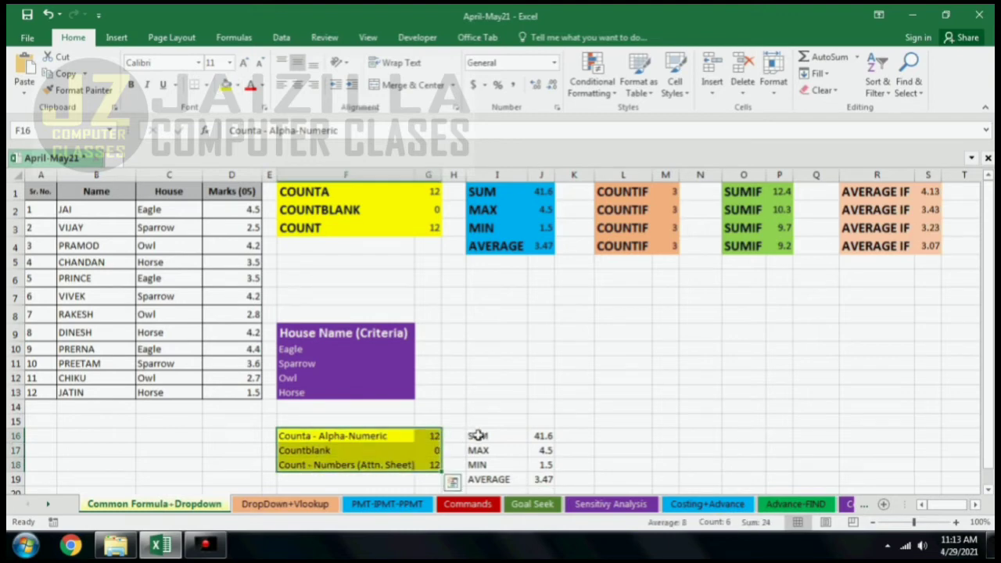
left_click_drag(479, 436, 547, 479)
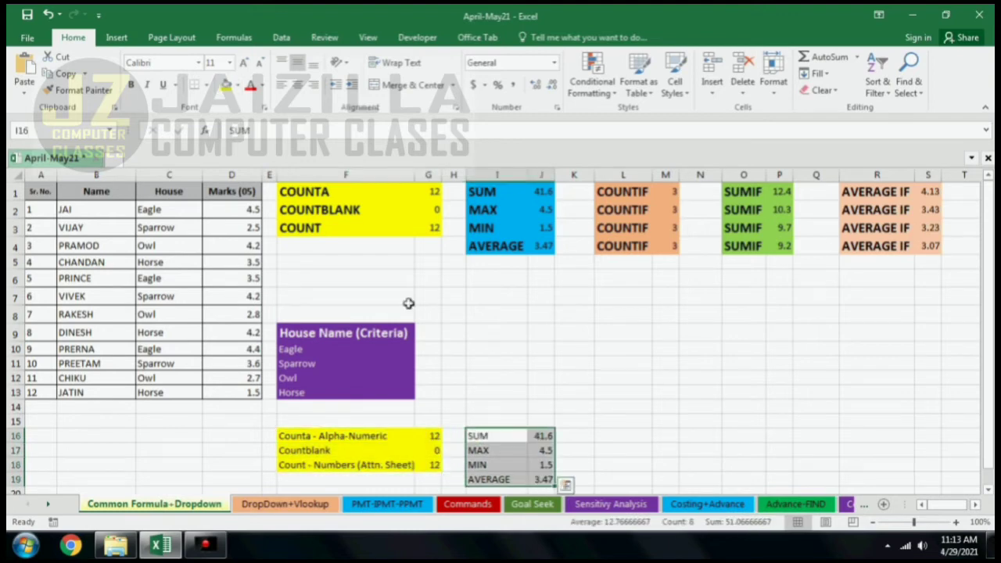
left_click(238, 85)
left_click(310, 199)
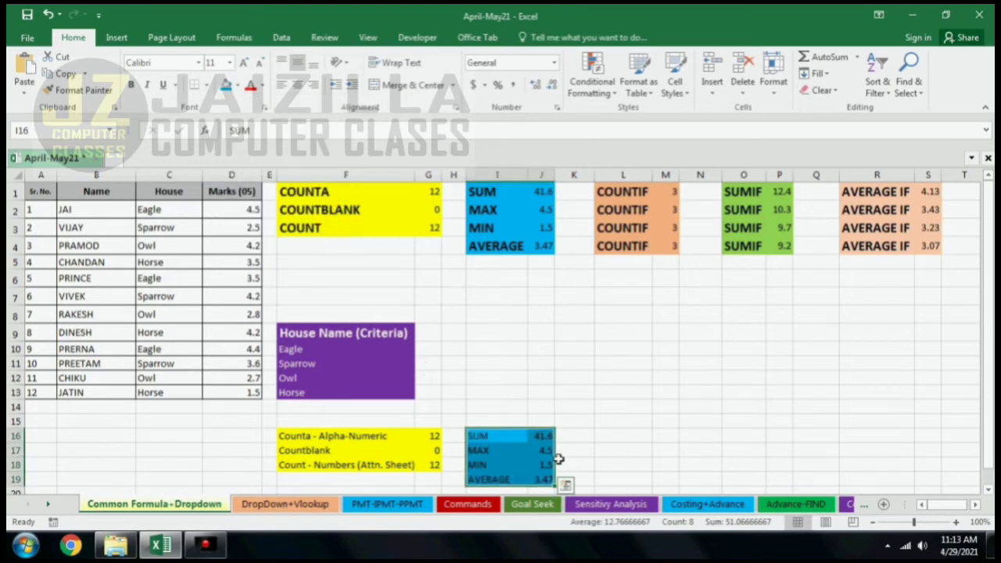
Review the existing COUNTIF formula in M1 and enter the label COUNTIF in cell L16
left_click(606, 438)
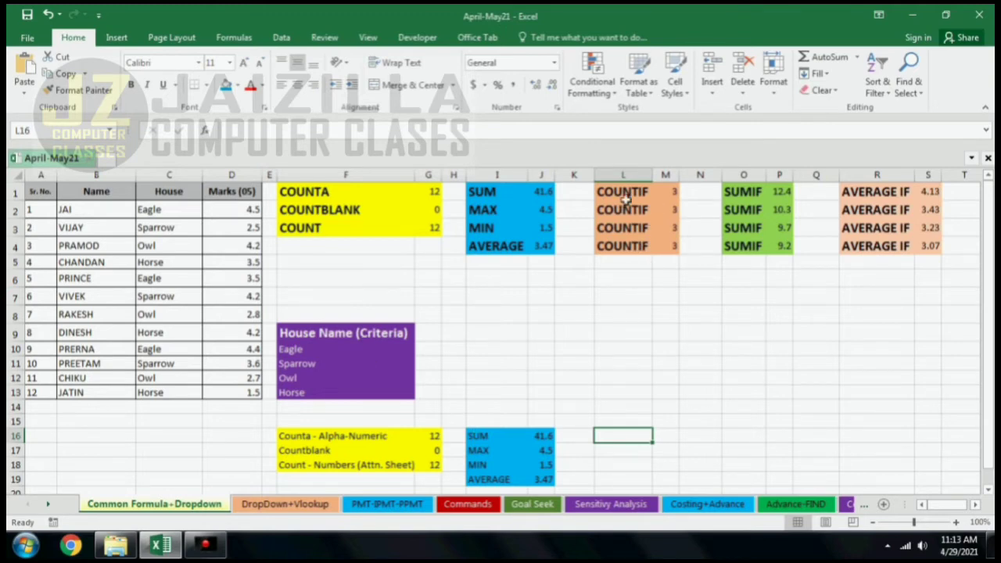
left_click(625, 197)
left_click(666, 197)
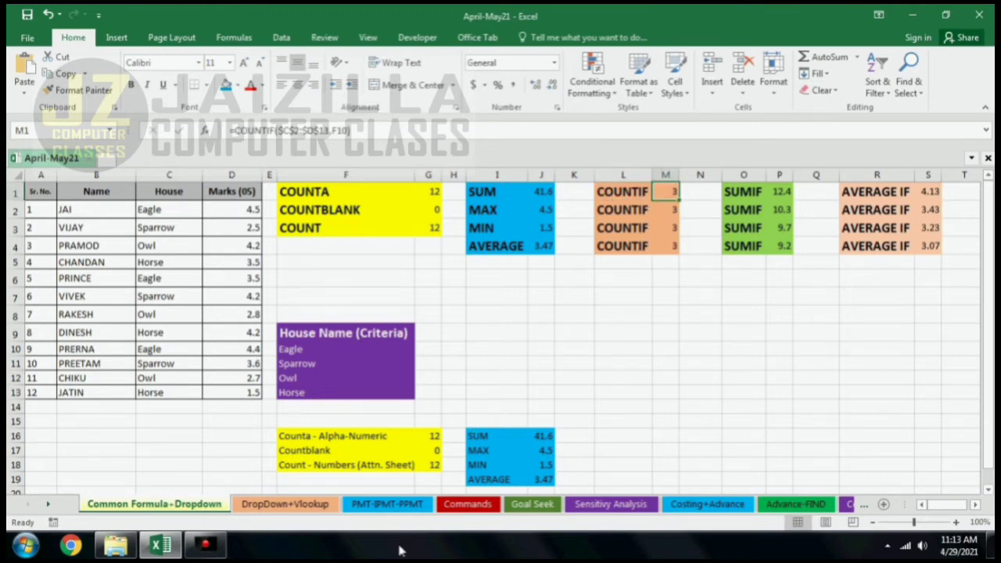
left_click(603, 436)
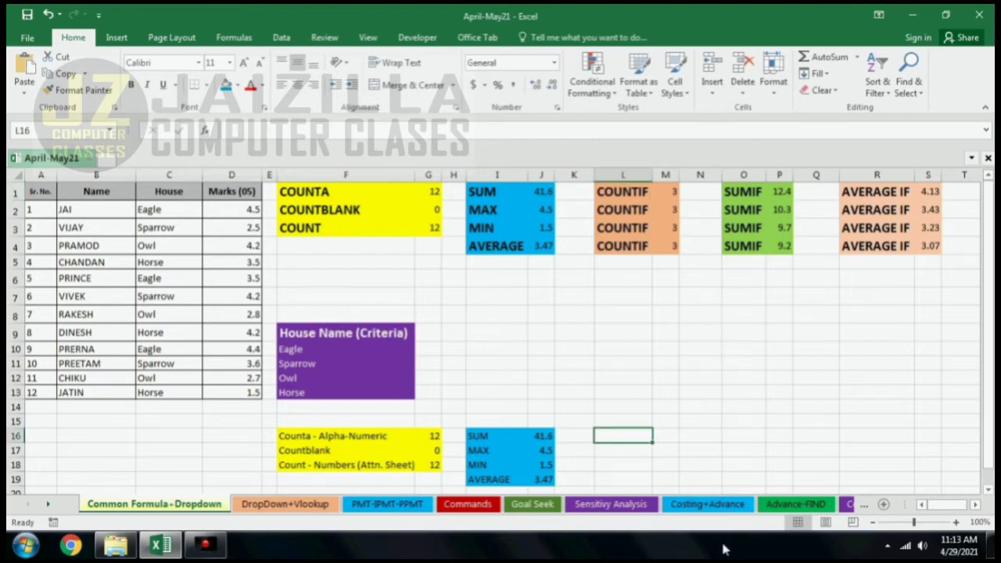
type("COUNTIF")
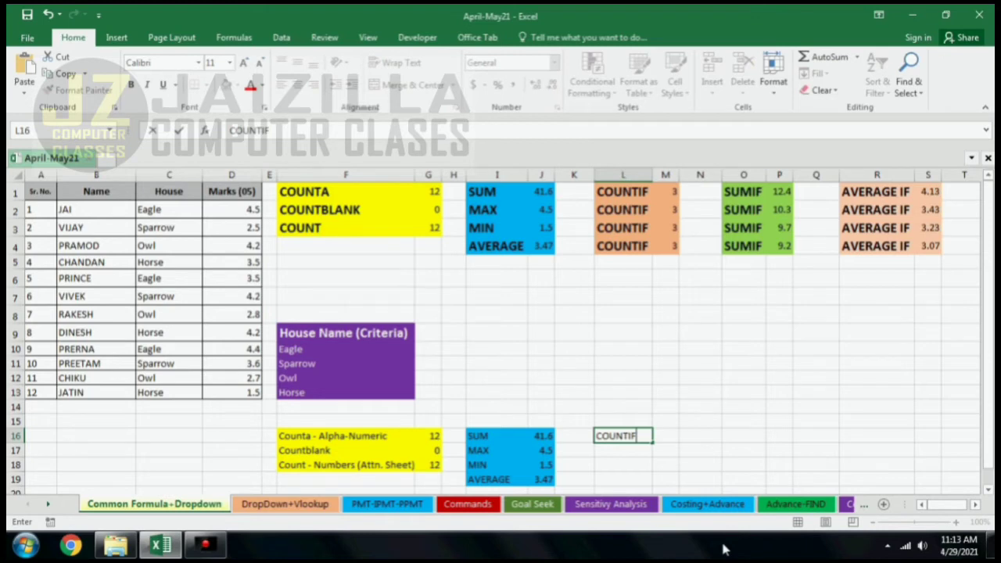
key("Tab")
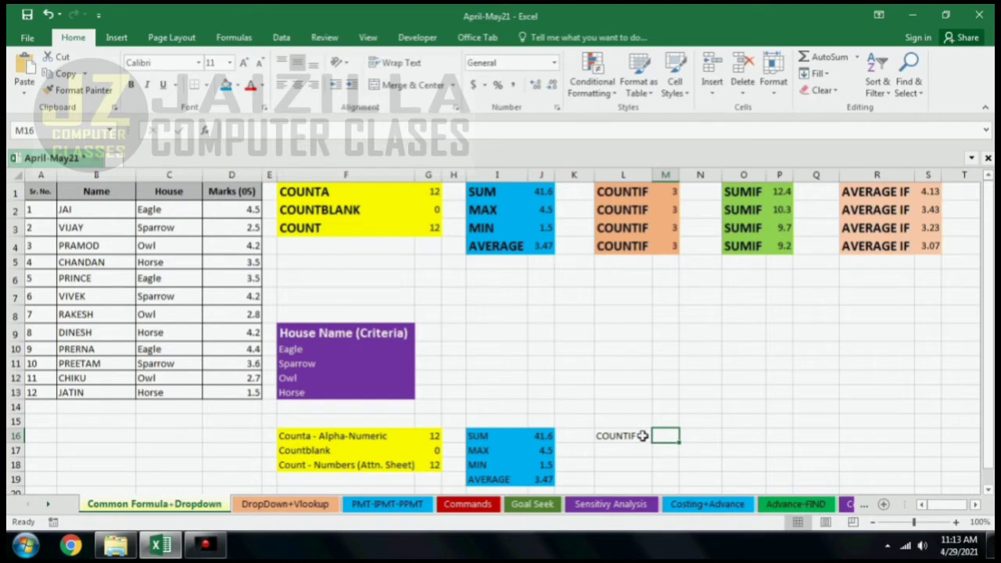
Count the students in the Eagle house with the formula =COUNTIF(C2:C13,F10) in cell M16, and review the result
type("=countif")
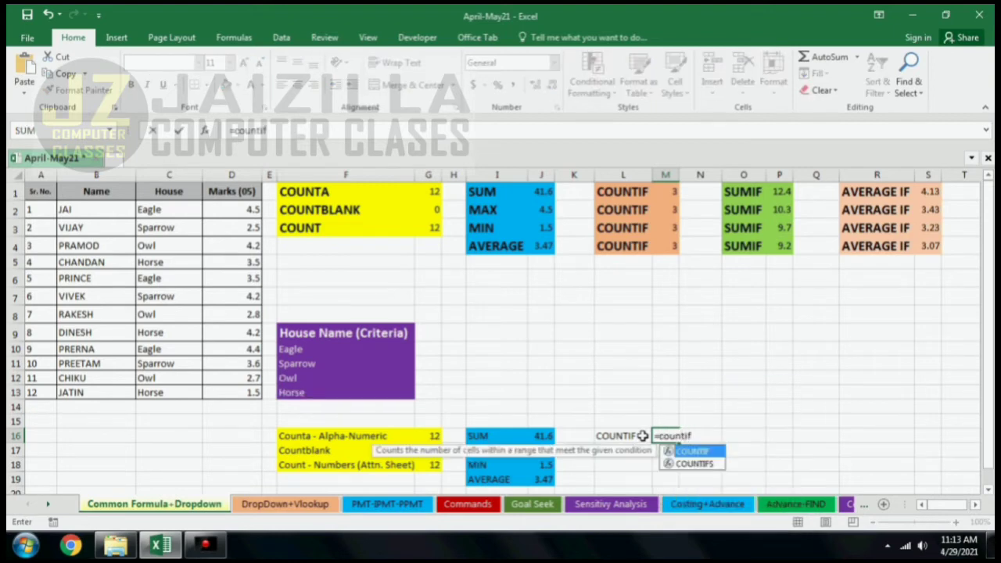
key("Tab")
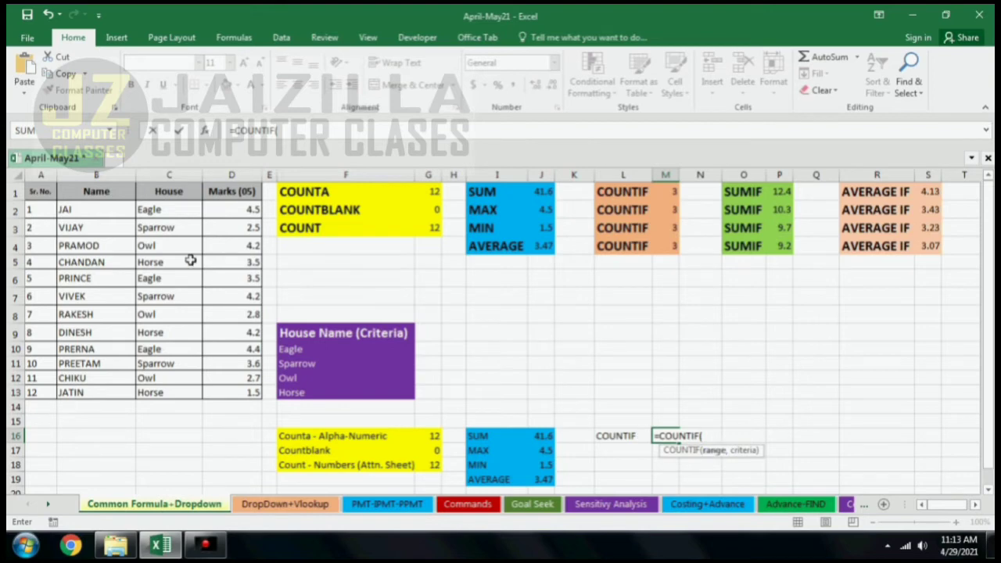
left_click_drag(159, 211, 242, 390)
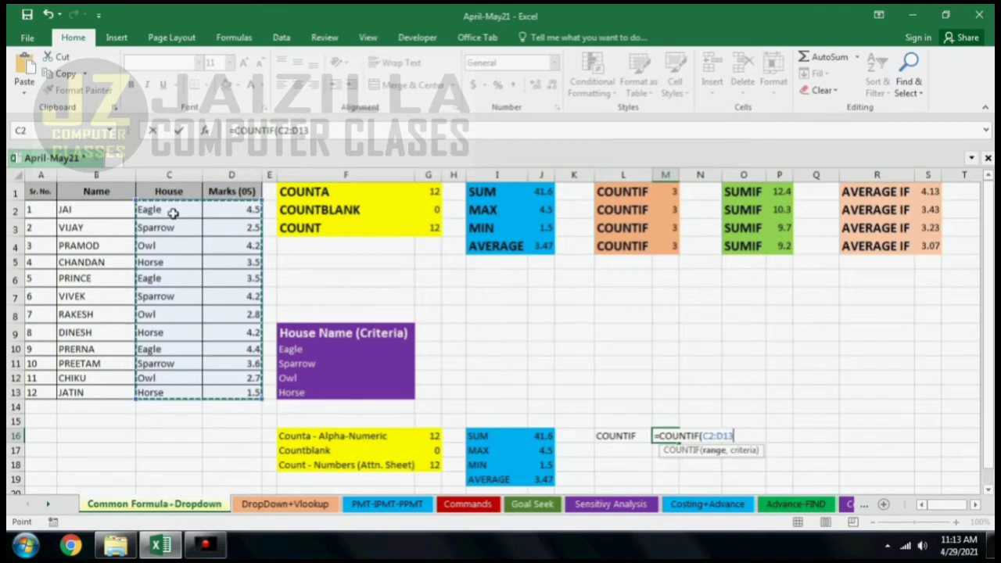
left_click_drag(175, 209, 180, 391)
type(",")
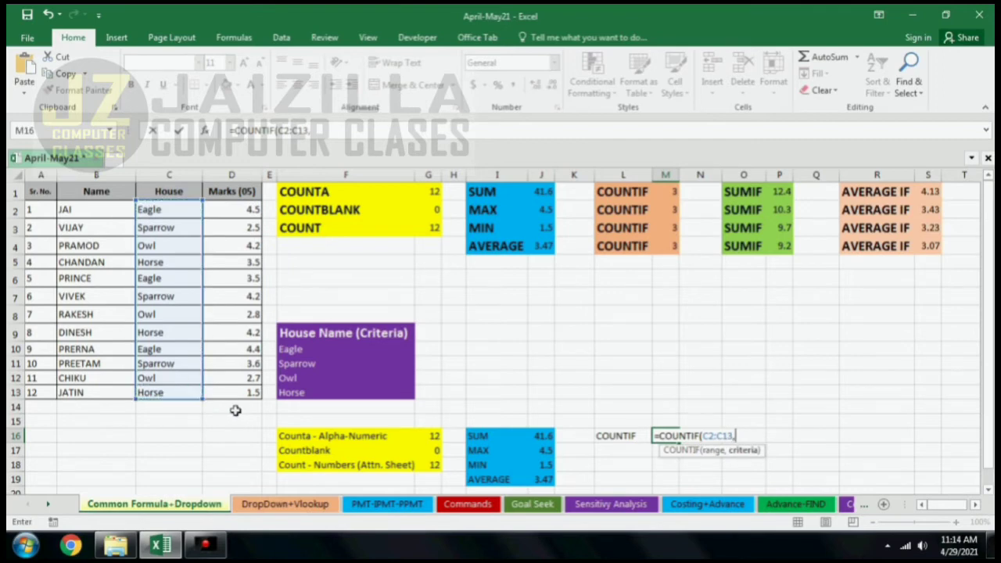
left_click(289, 351)
type(")")
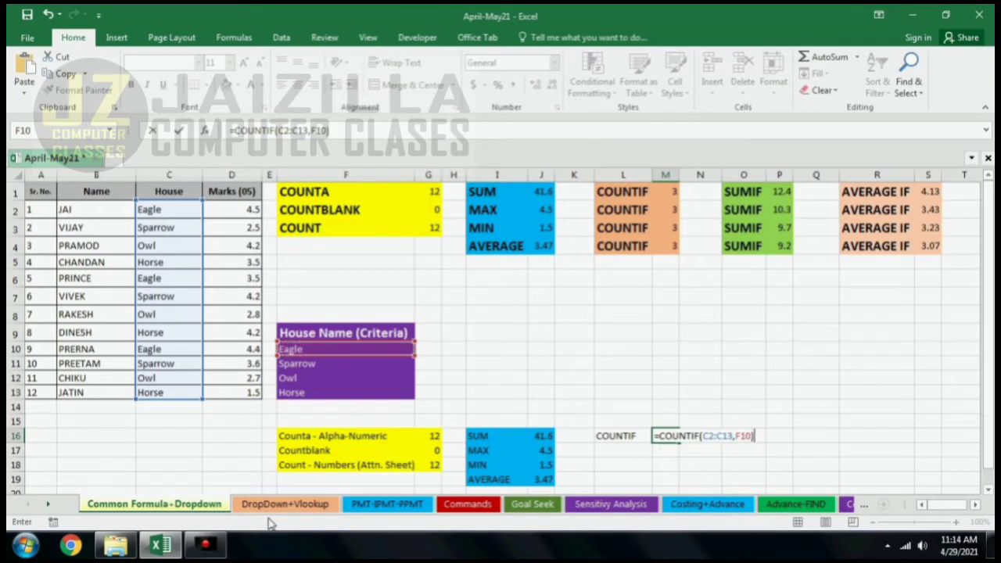
key("Return")
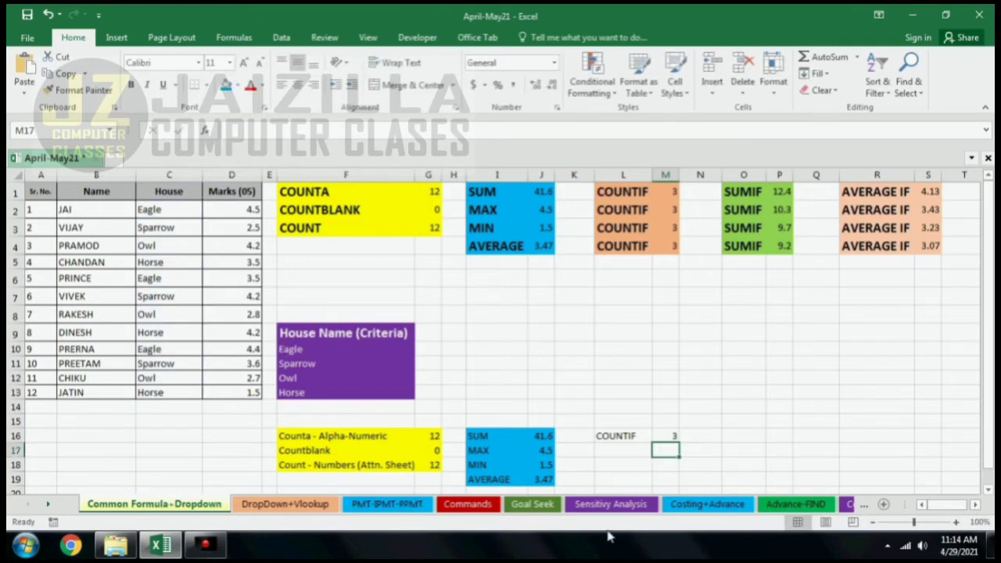
left_click(637, 437)
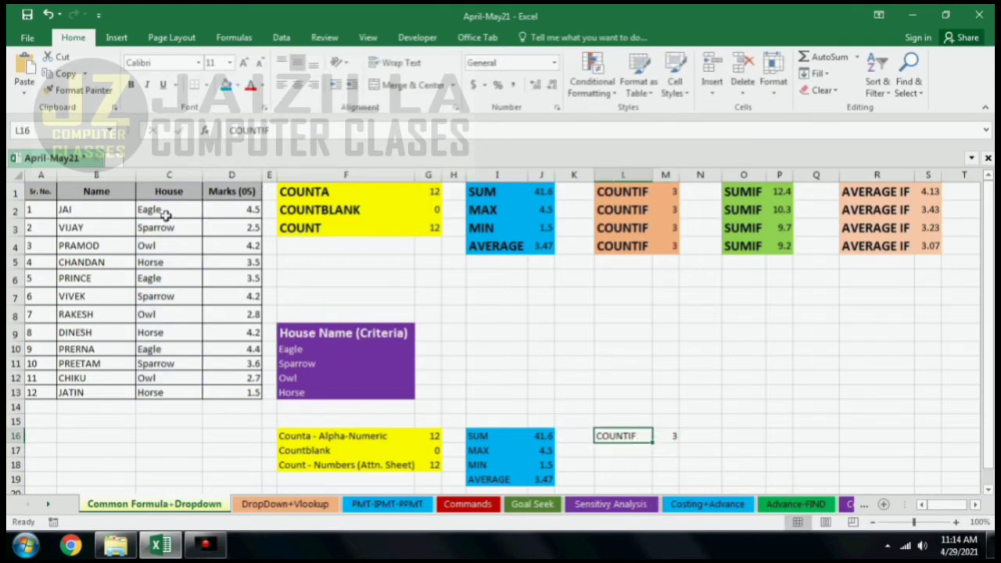
left_click(666, 436)
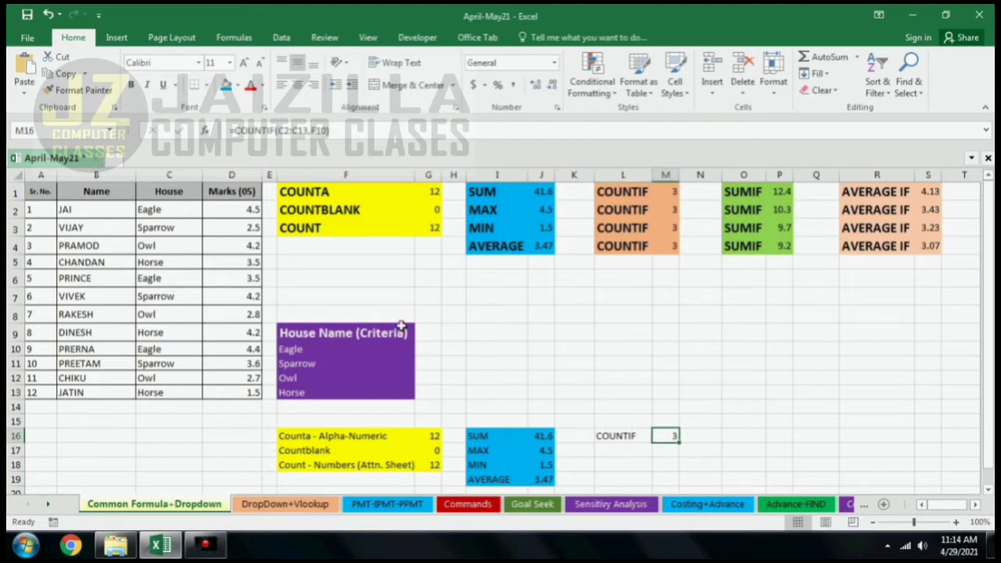
Select the Eagle entries in C2, C6 and C10 together to check the COUNTIF result
left_click(176, 209)
left_click(166, 233)
left_click(166, 209)
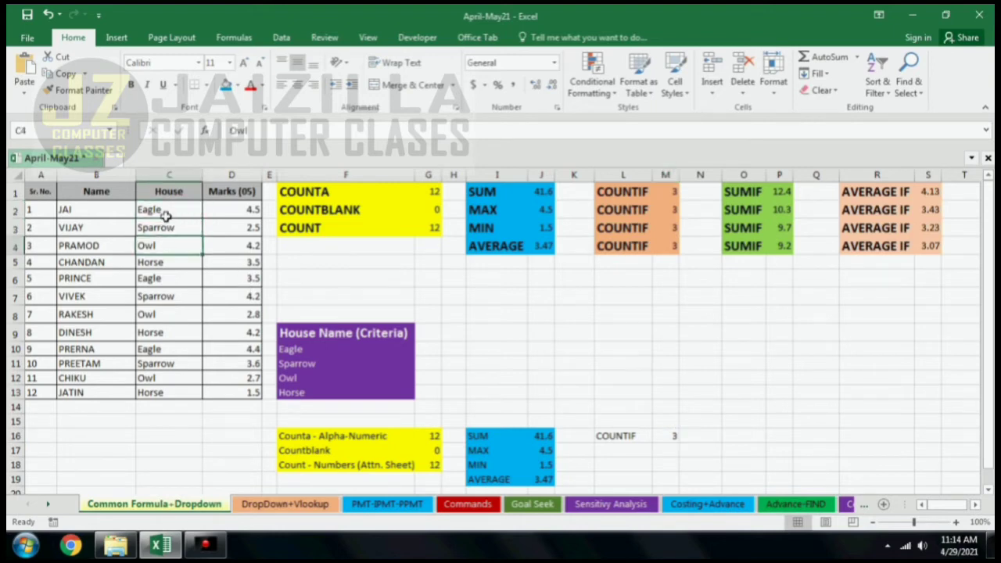
left_click(163, 278, "ctrl")
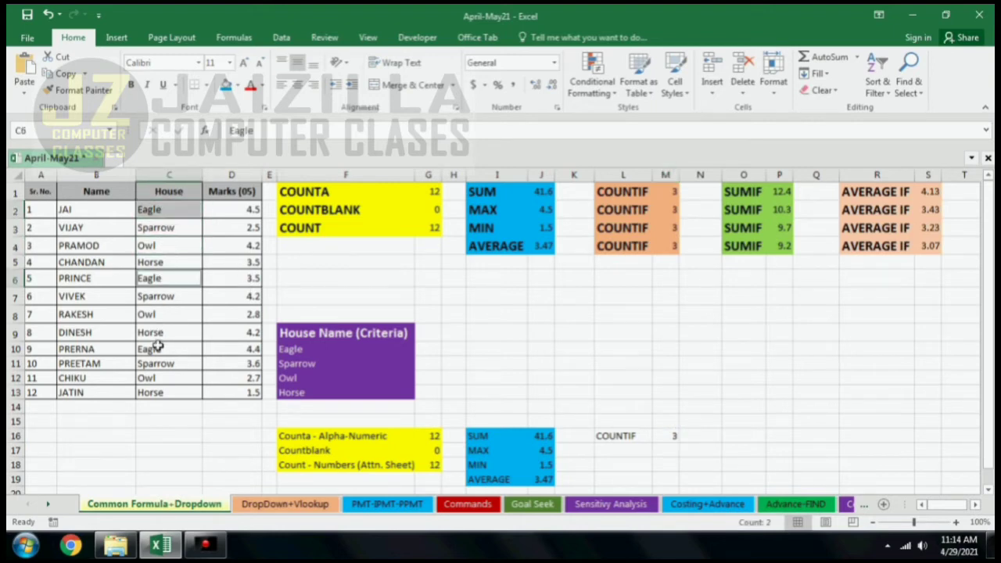
left_click(158, 346, "ctrl")
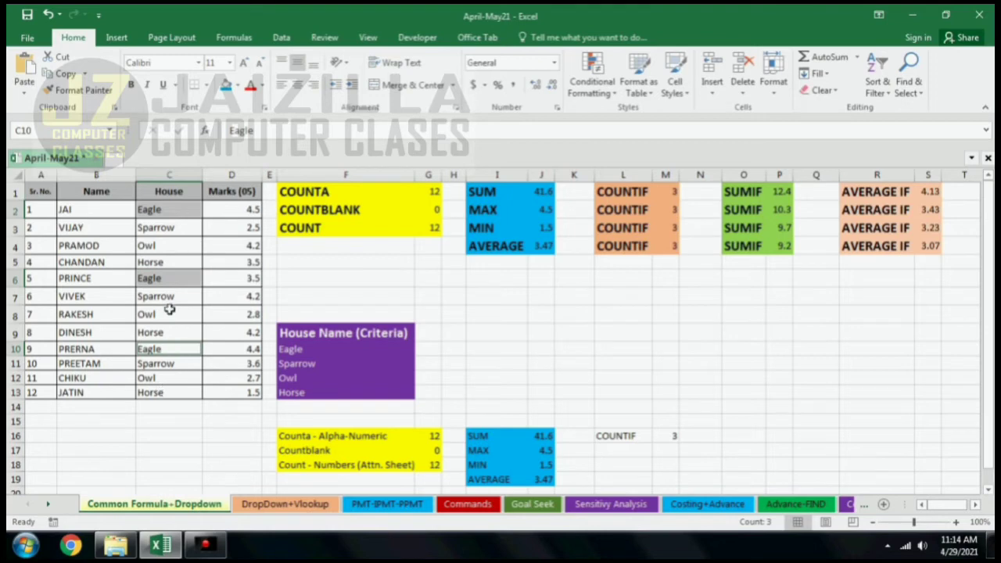
Clear the house entry in C2 to test the COUNTIF formula, and undo the deletion
left_click(157, 209)
key("Delete")
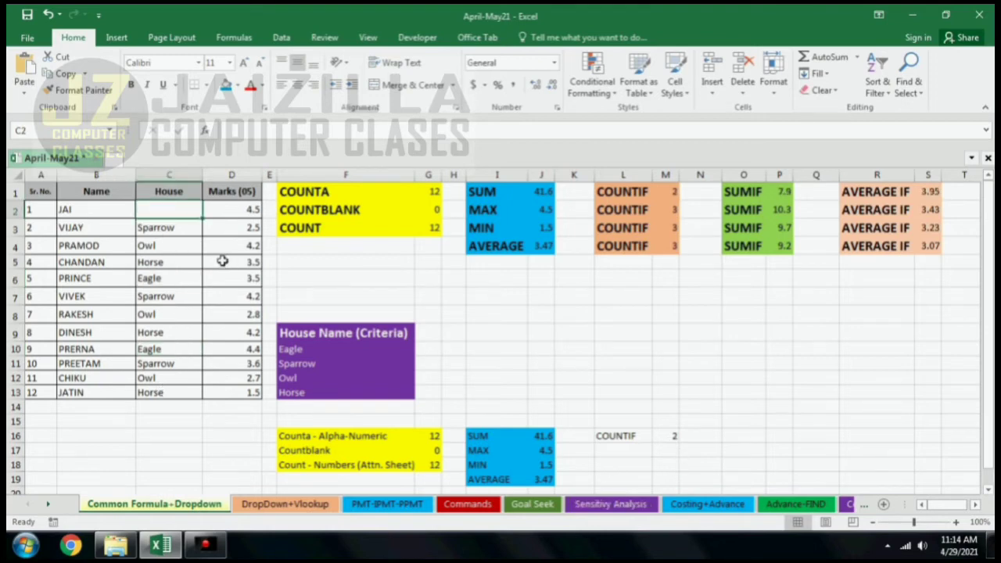
key("ctrl+z")
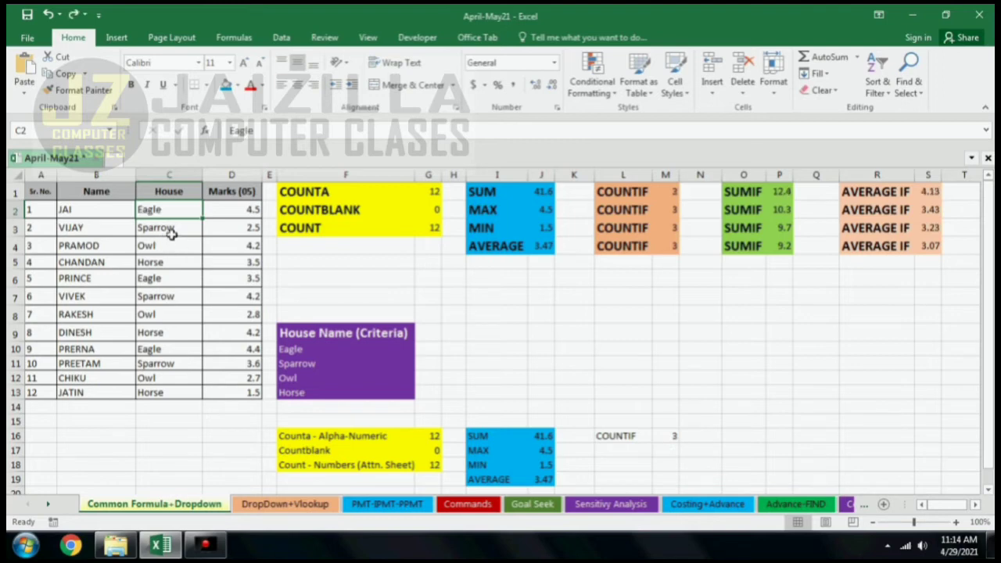
Enter the label COUNTIF in cells L17, L18 and L19
left_click(632, 448)
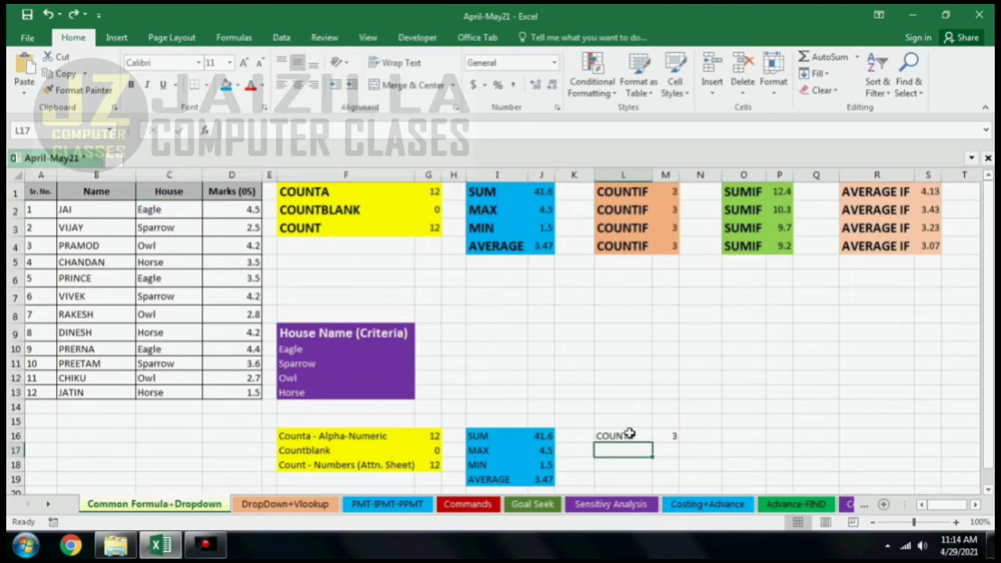
left_click(630, 435)
left_click(631, 449)
type("Coun")
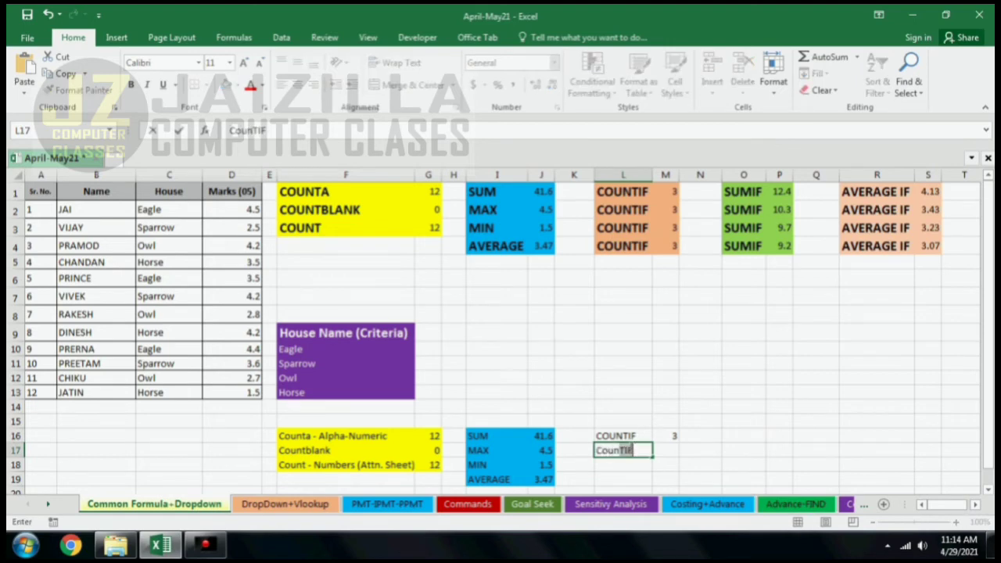
key("Right")
key("Left")
key("Down")
type("COUNTIF")
key("Down")
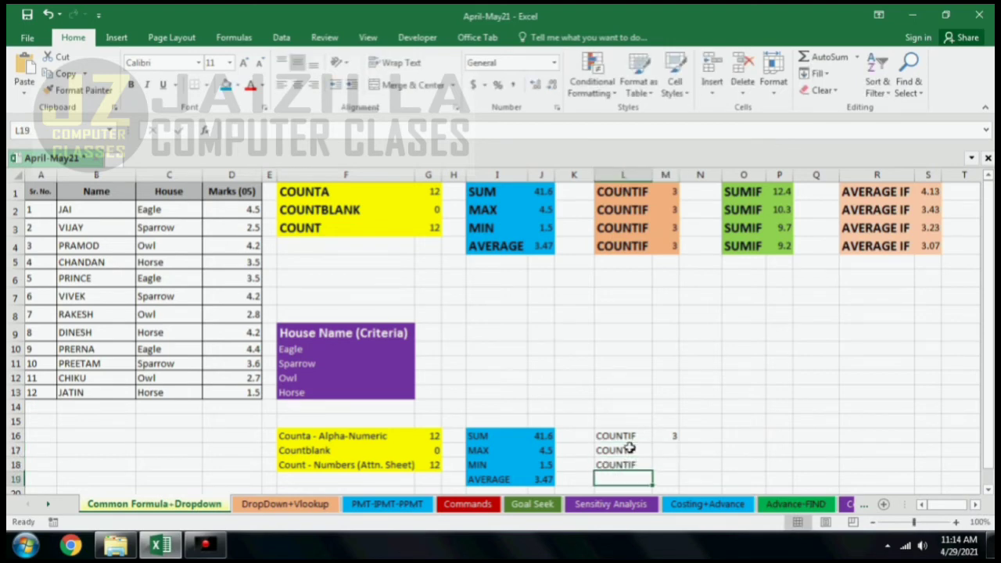
type("COUNTIF")
key("Down")
Copy the COUNTIF formula from M16 down to M17:M19 with its relative references, and review it
key("Up")
key("Up")
key("Up")
key("Right")
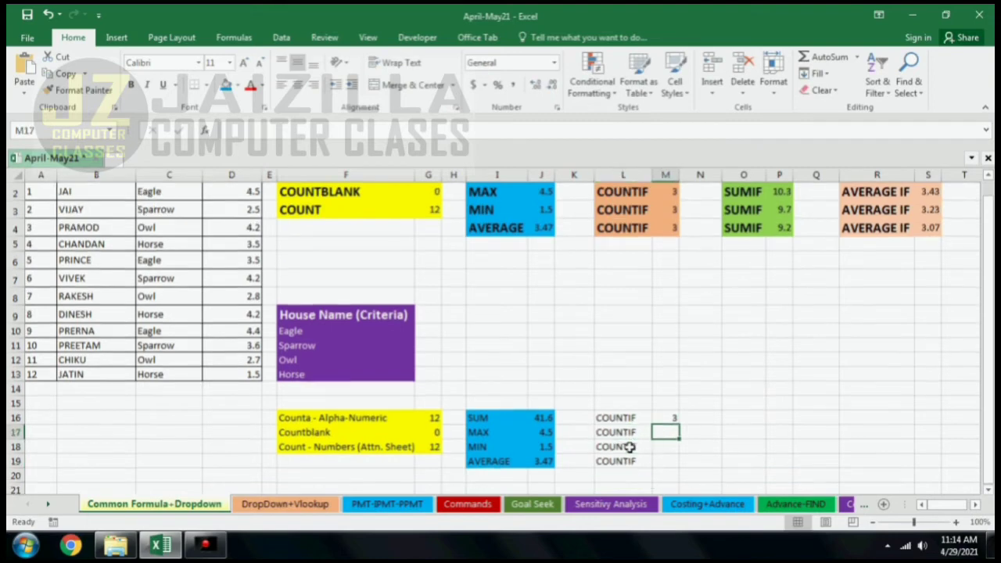
left_click(306, 331)
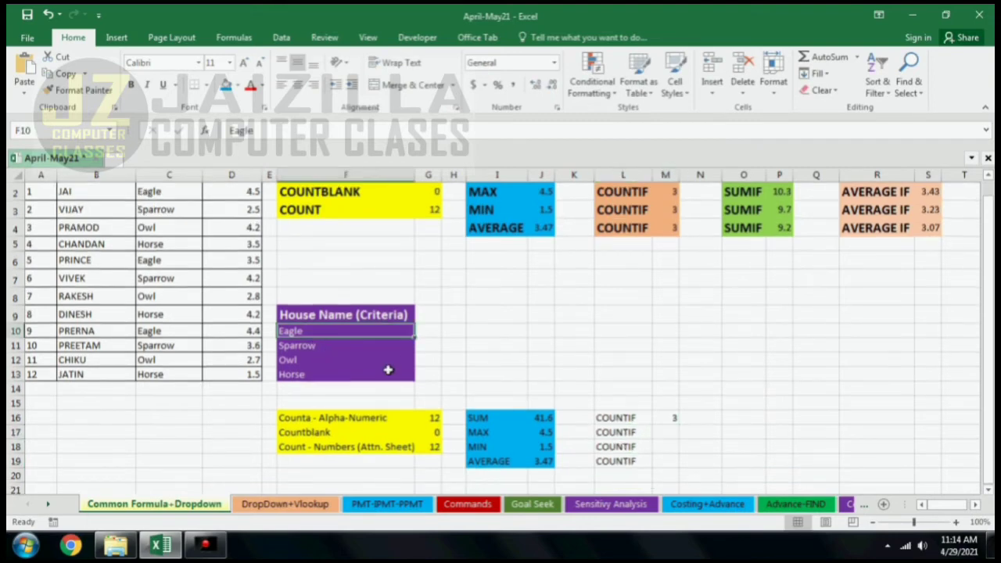
left_click(664, 418)
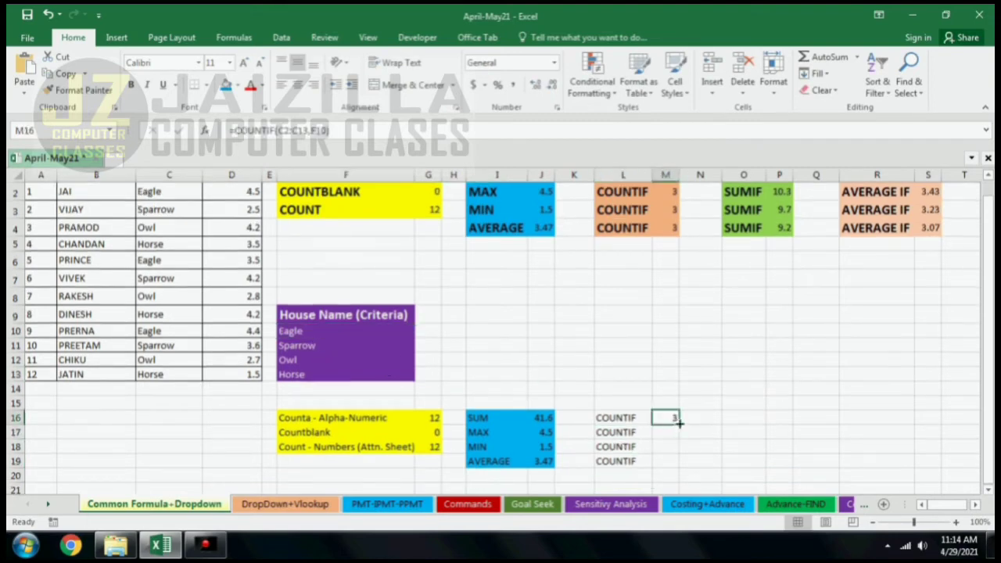
left_click_drag(680, 422, 678, 463)
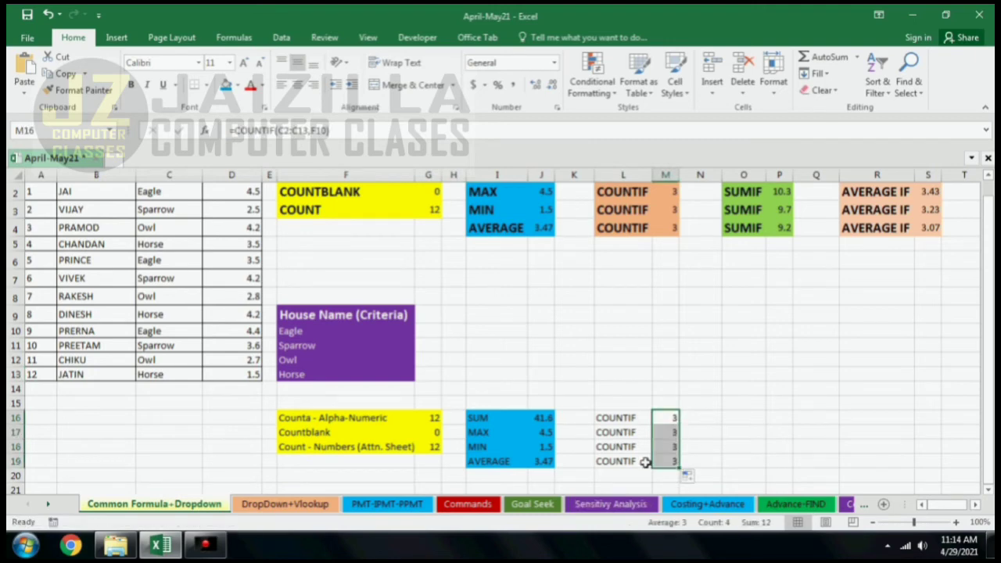
left_click(666, 418)
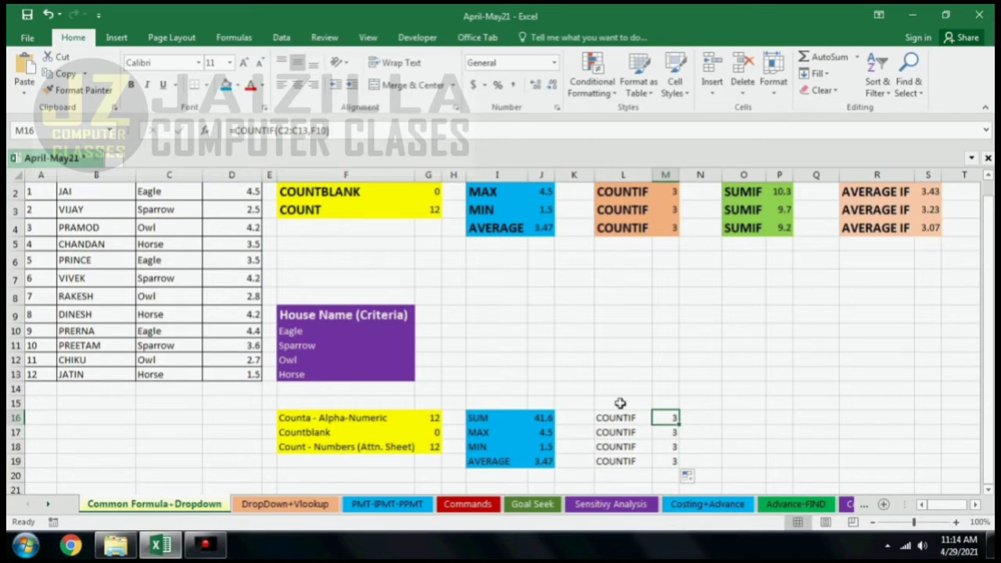
Merge and center cells L15:M15 above the COUNTIF block and enter the heading FREEZE
left_click_drag(619, 403, 656, 402)
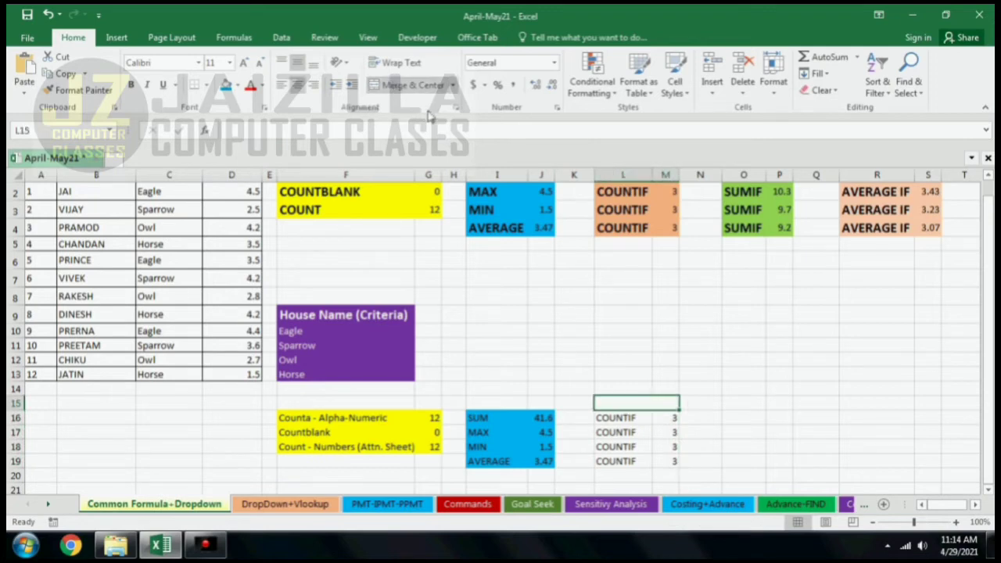
type("FREEZE")
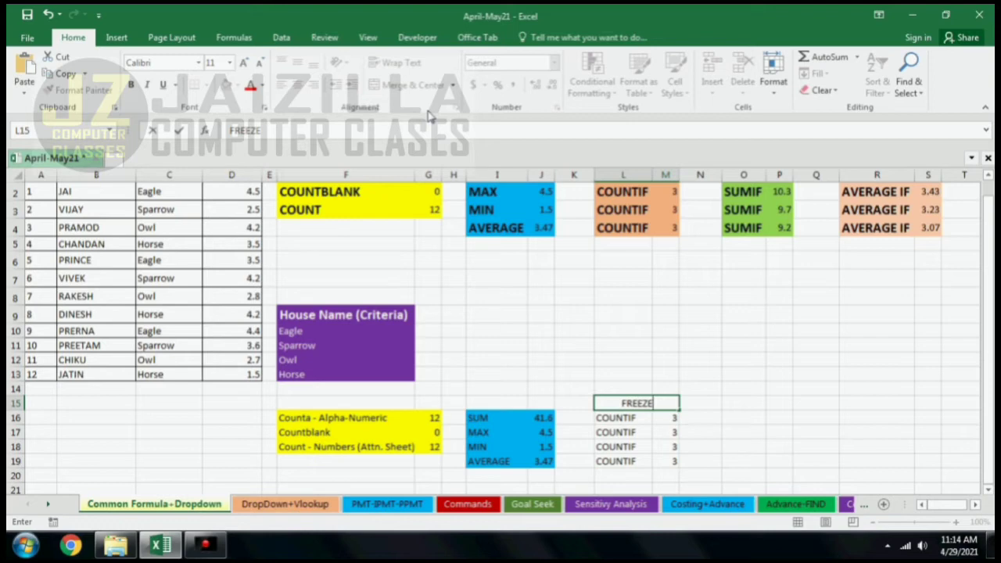
key("Return")
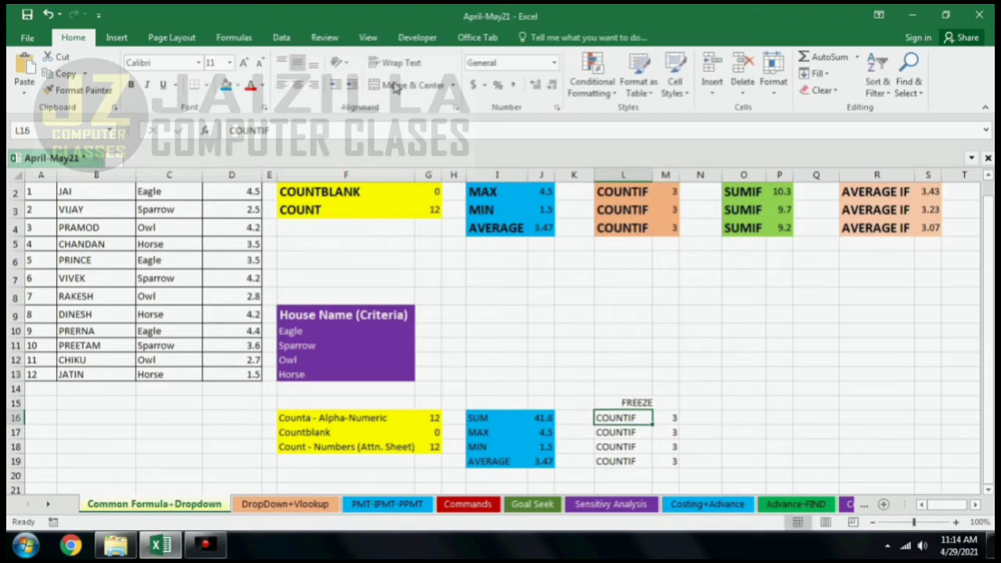
left_click(361, 40)
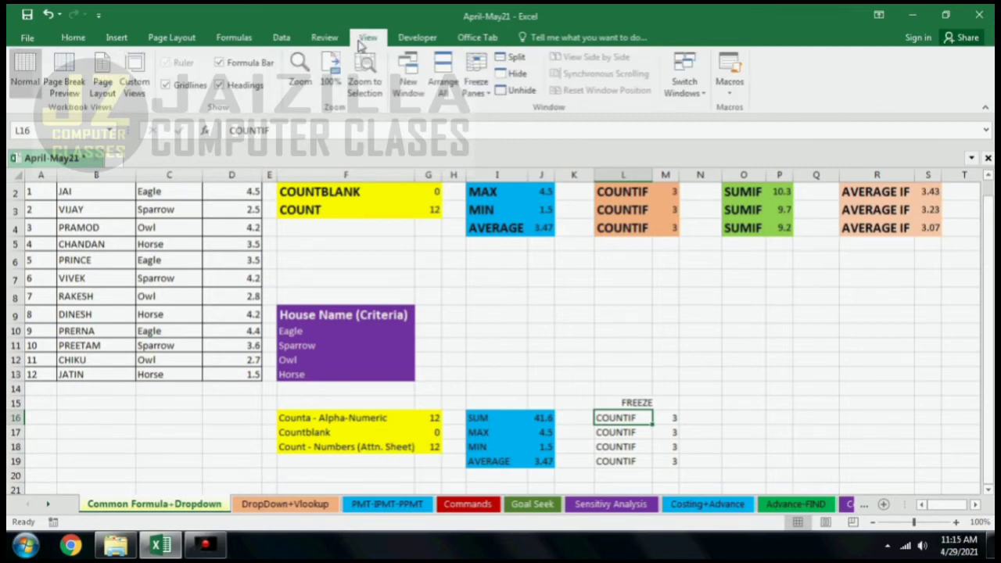
left_click(73, 37)
left_click(639, 402)
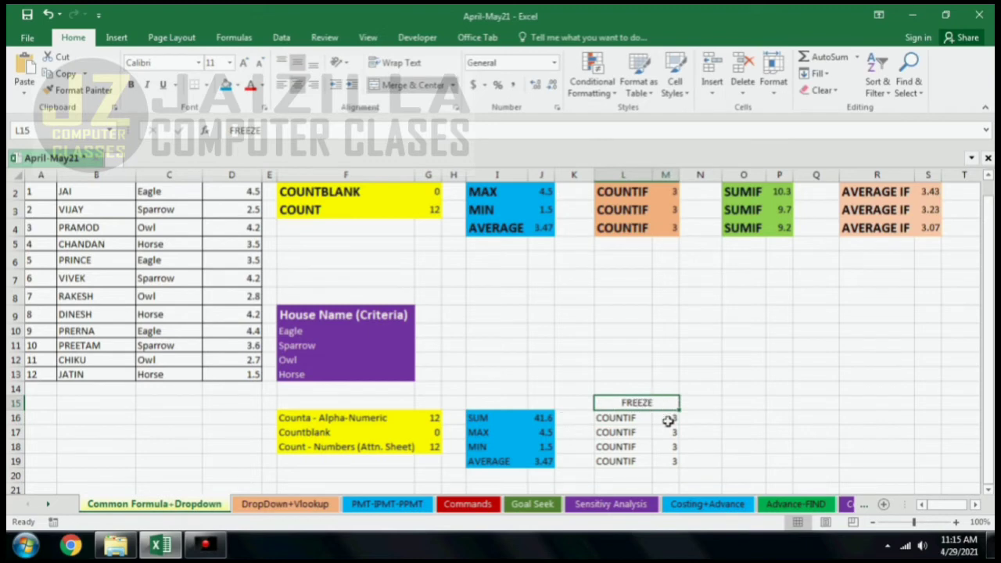
Make the range in the M16 formula absolute so it reads =COUNTIF($C$2:$C$13,F10)
left_click(669, 419)
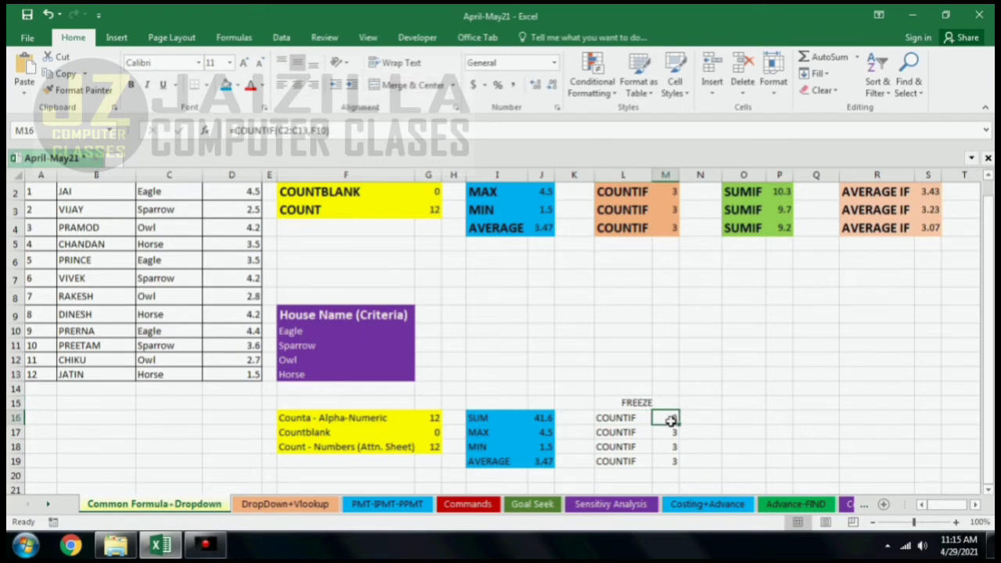
left_click(308, 130)
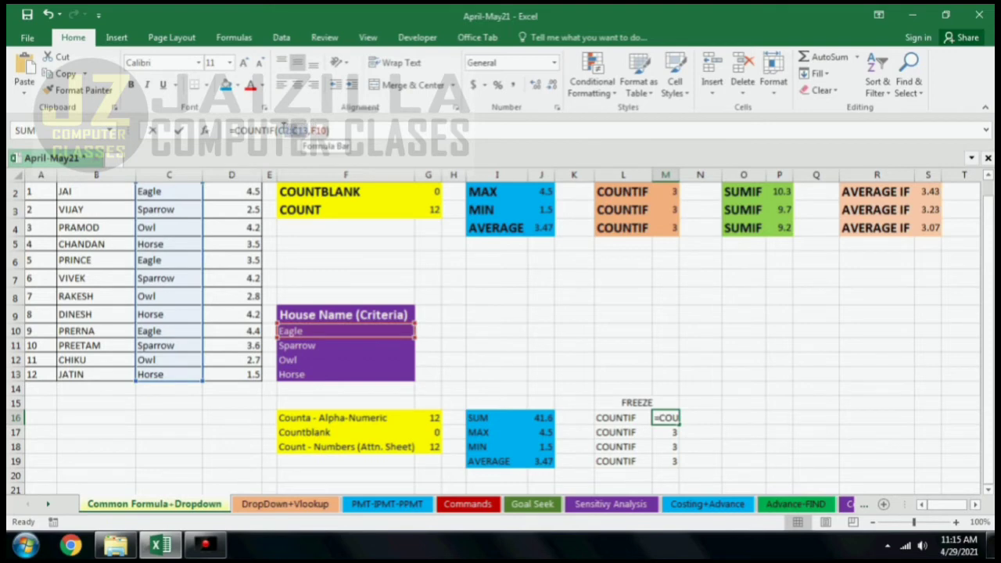
left_click_drag(280, 130, 312, 130)
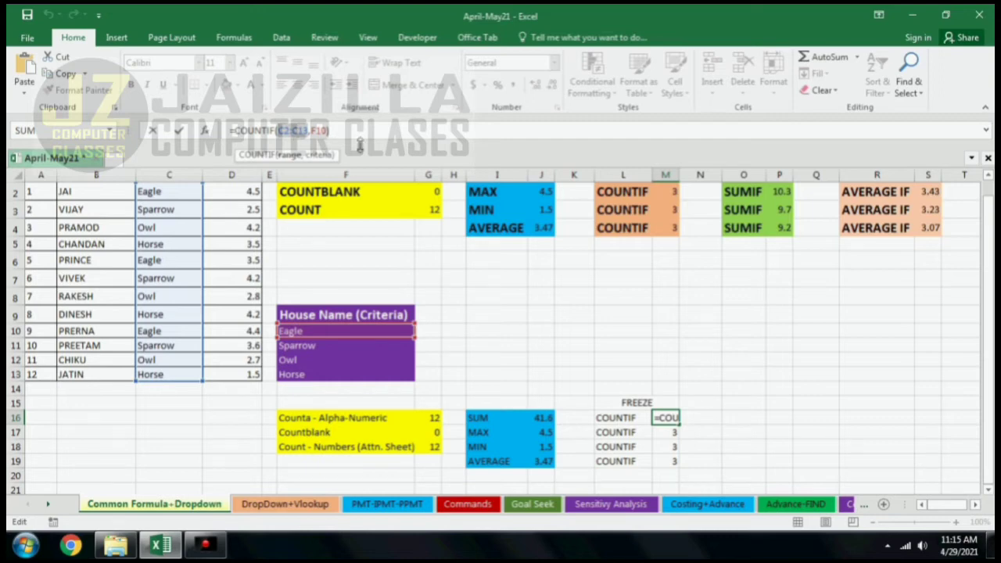
key("F4")
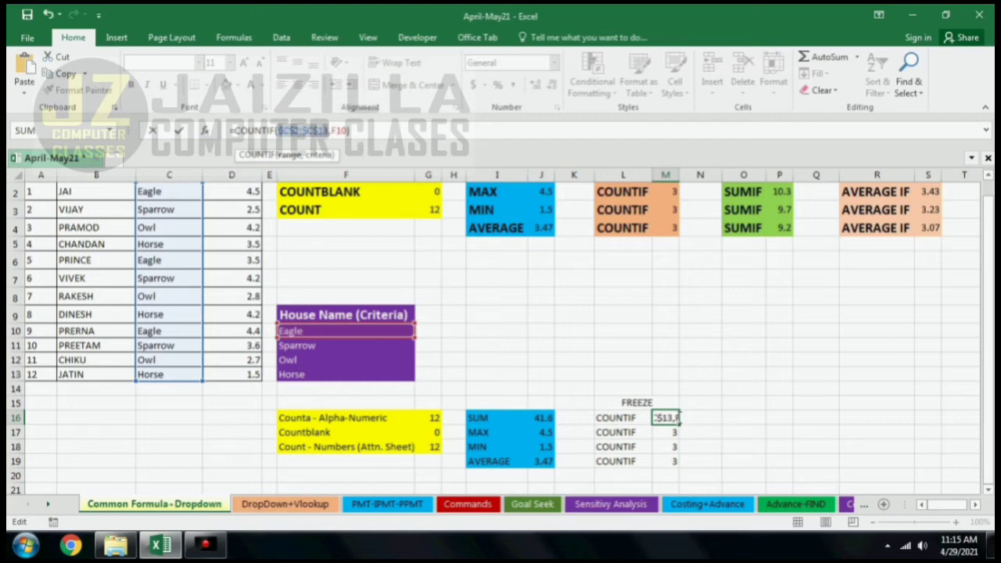
key("Return")
Copy the COUNTIF formula with the locked range from M16 down to M19, and save the workbook
left_click(665, 418)
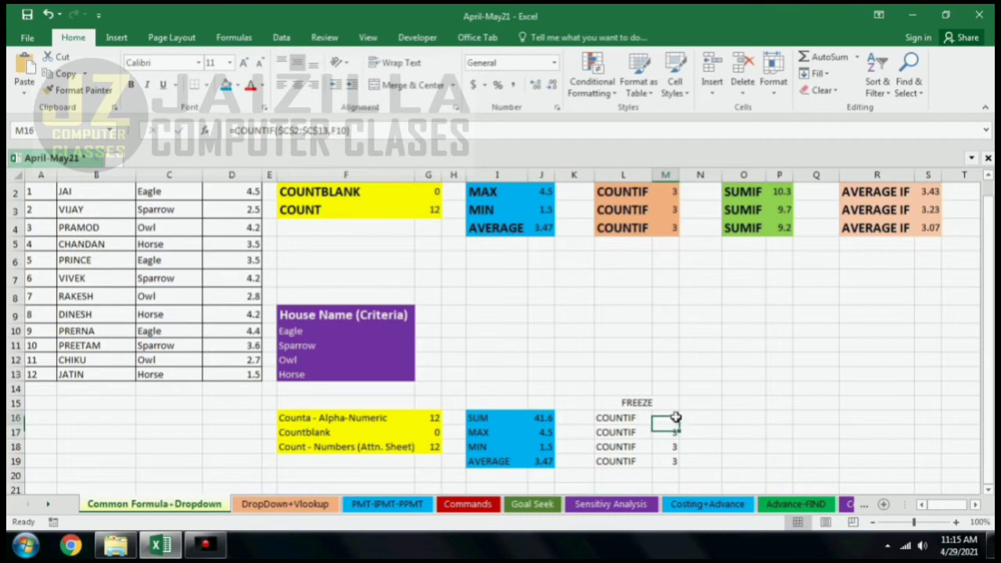
left_click_drag(679, 425, 674, 469)
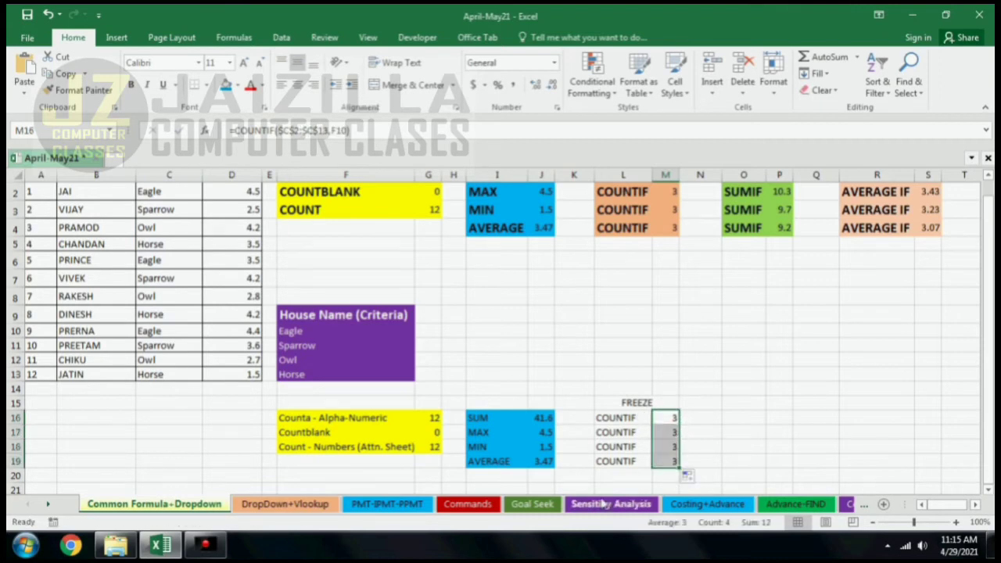
scroll(427, 368, "up", 1)
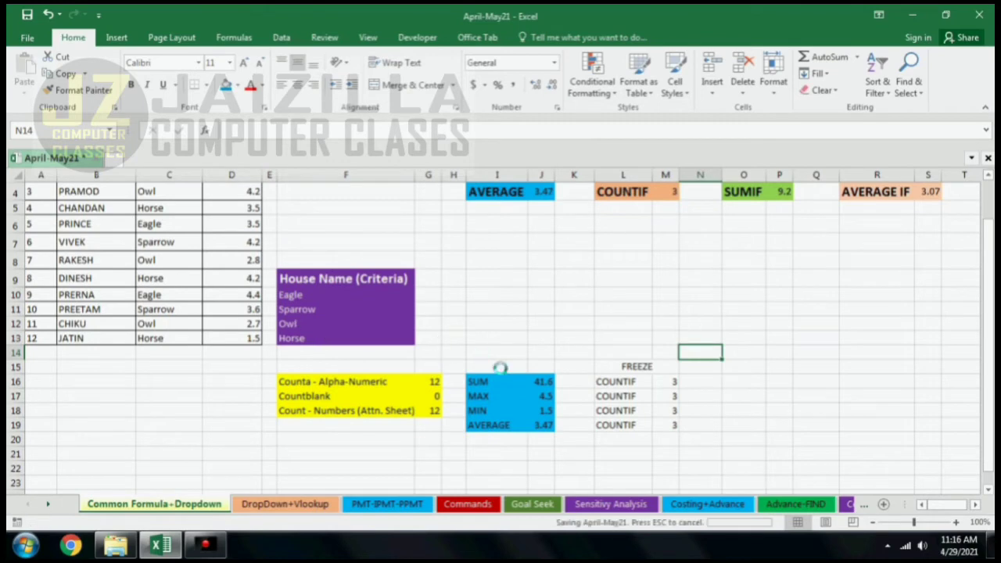
scroll(649, 389, "up", 1)
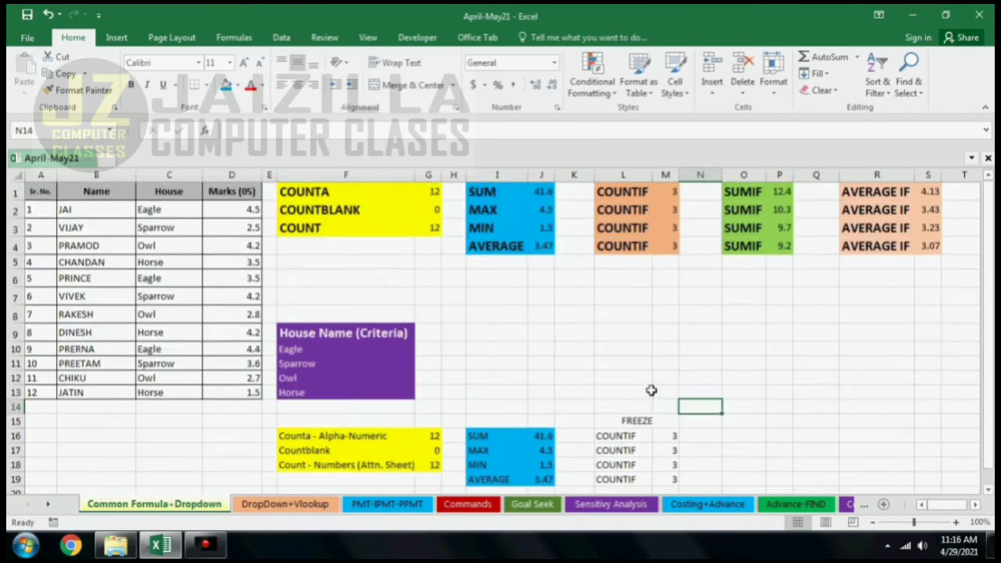
Enter the label Sumif in cell O16
left_click(635, 422)
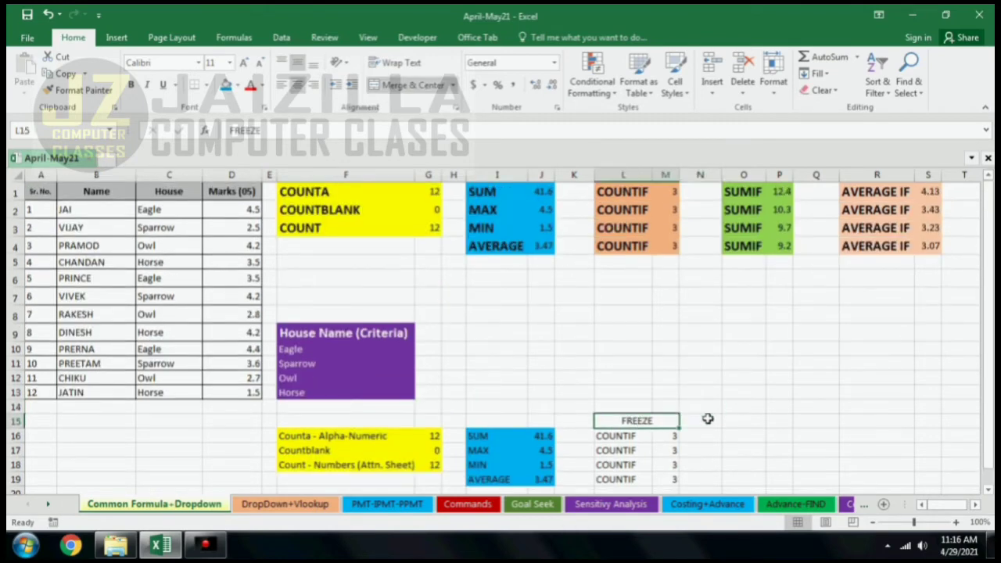
left_click(750, 422)
key("Return")
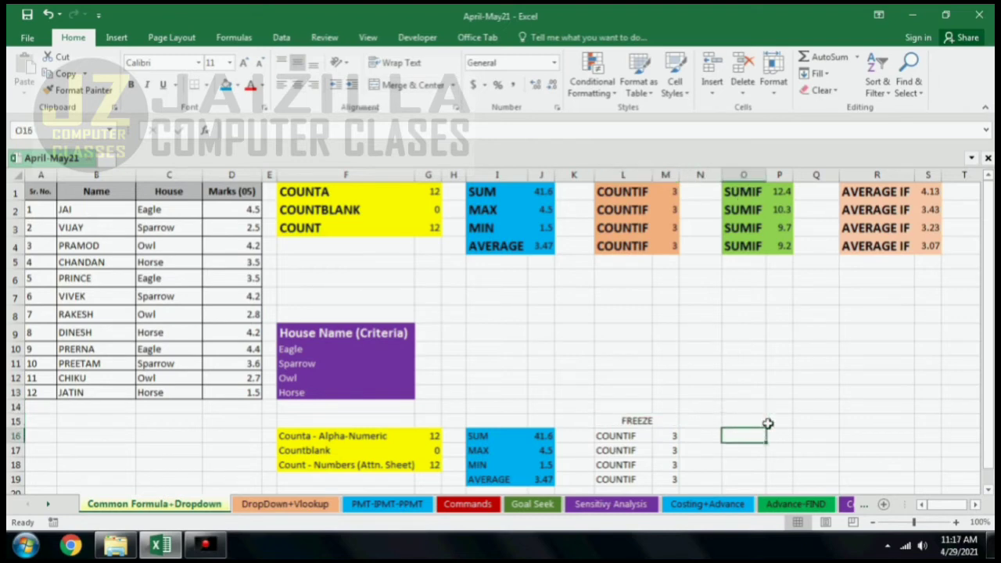
type("Sumif")
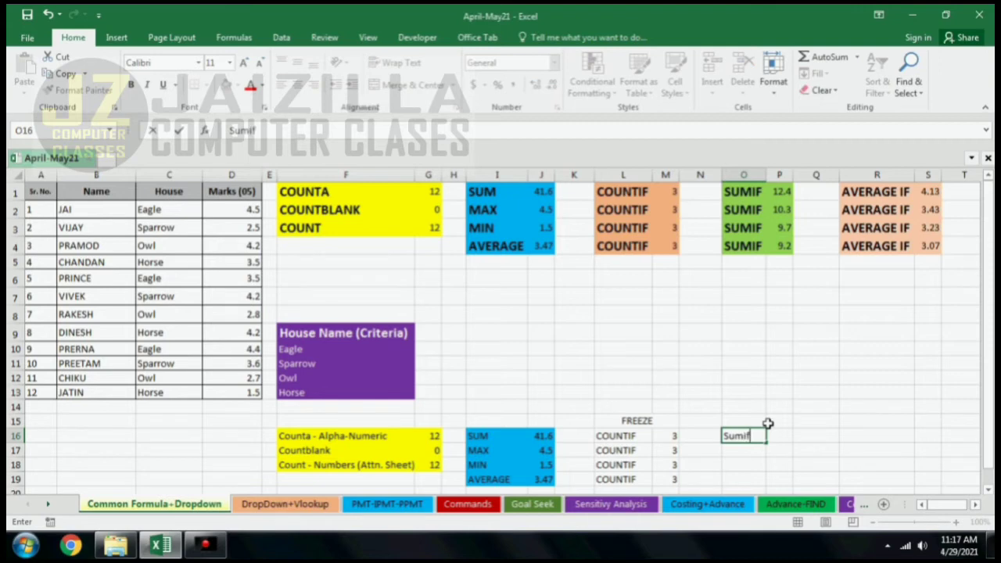
key("Tab")
Write the formula =SUMIF(C2:D13,F10,D2:D13) in cell P16, using the Eagle cell as the criteria
type("=")
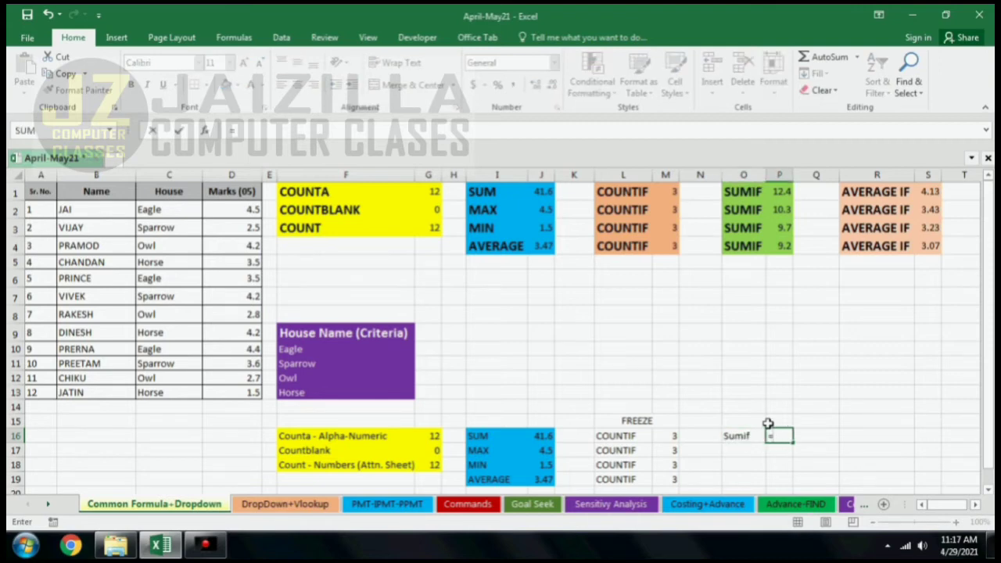
type("sumif")
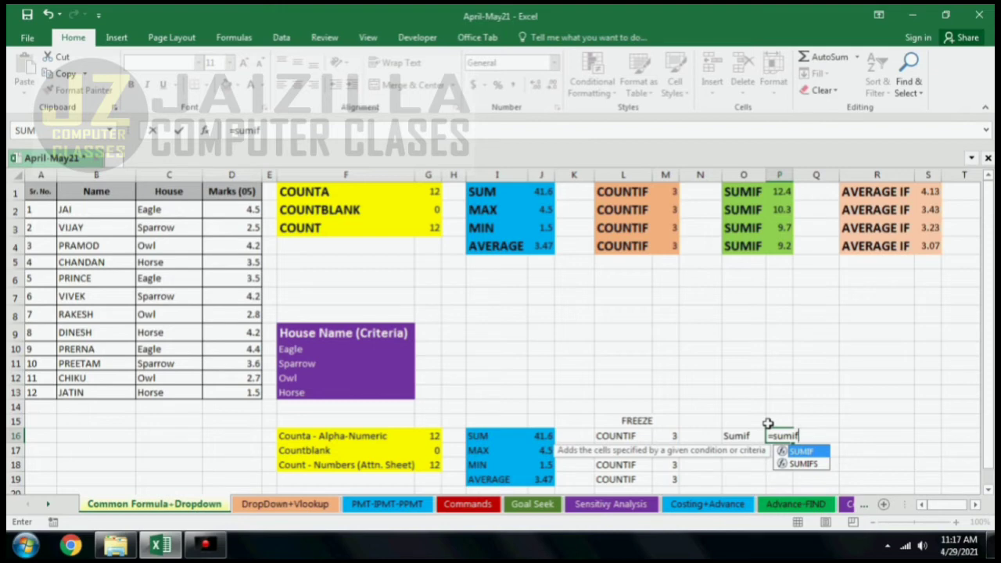
key("Tab")
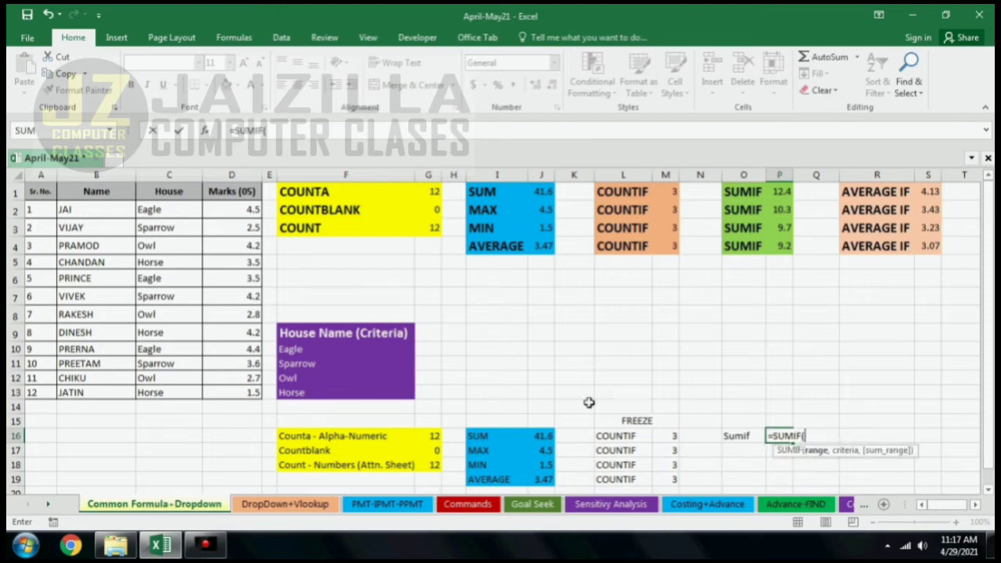
left_click_drag(173, 209, 249, 386)
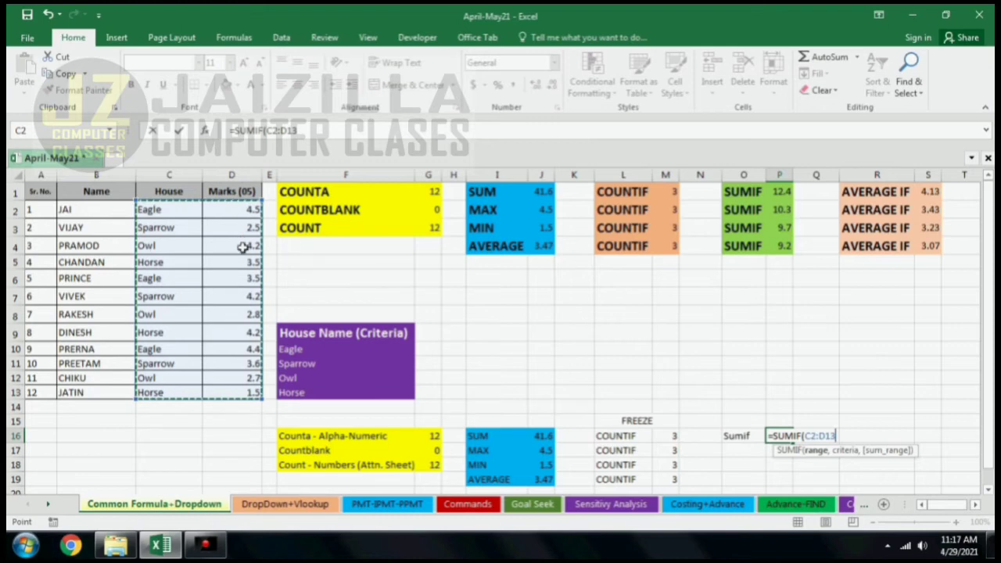
type(",")
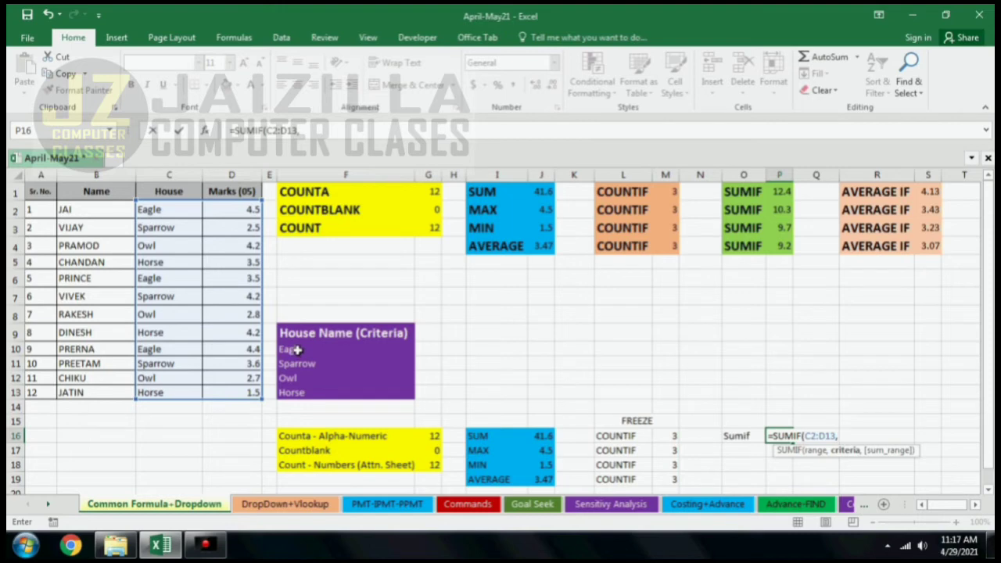
left_click_drag(297, 350, 294, 385)
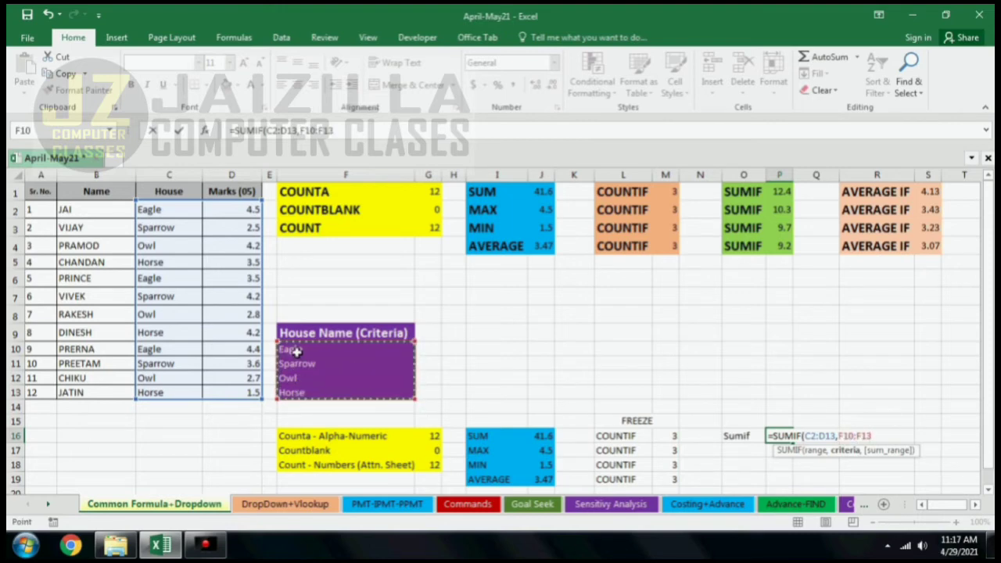
left_click(297, 352)
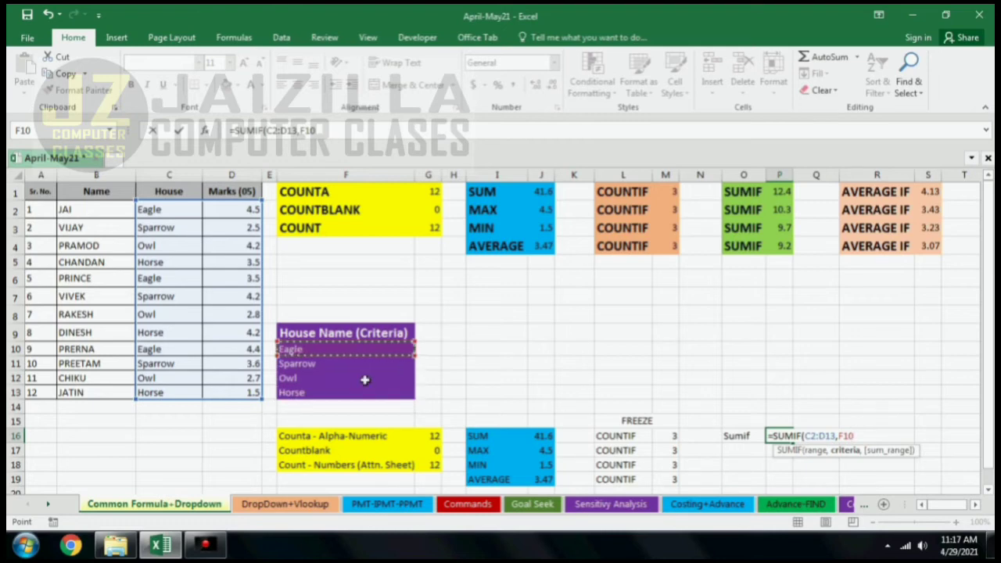
type(",")
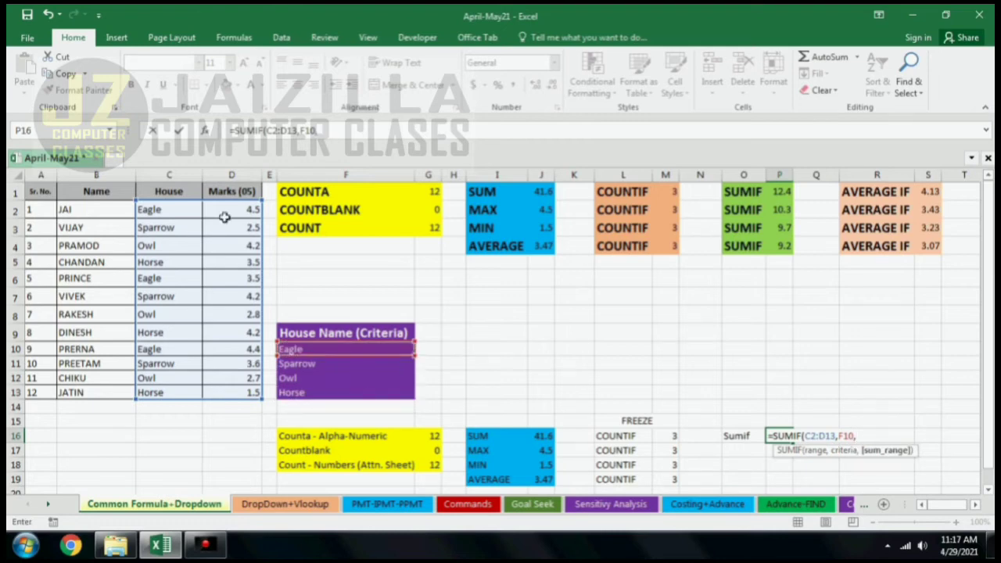
left_click_drag(226, 208, 234, 391)
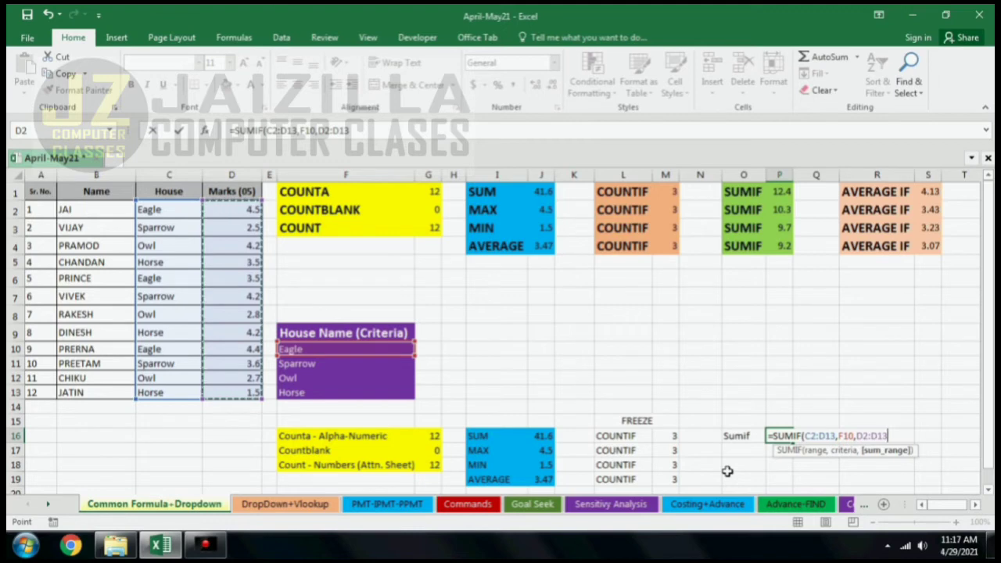
type(")")
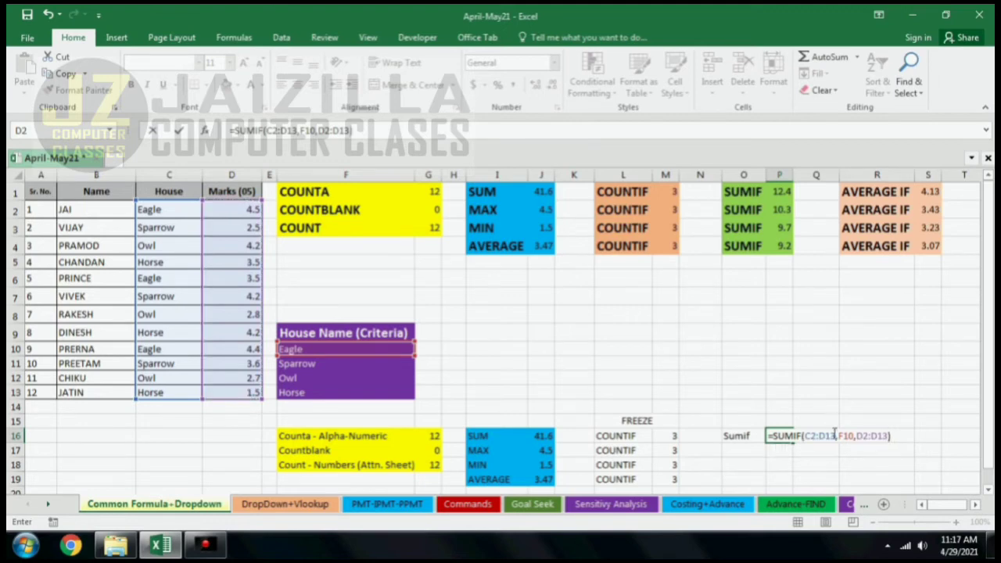
Make both ranges in the P16 formula absolute so it reads =SUMIF($C$2:$D$13,F10,$D$2:$D$13), and enter it
left_click_drag(827, 435, 806, 435)
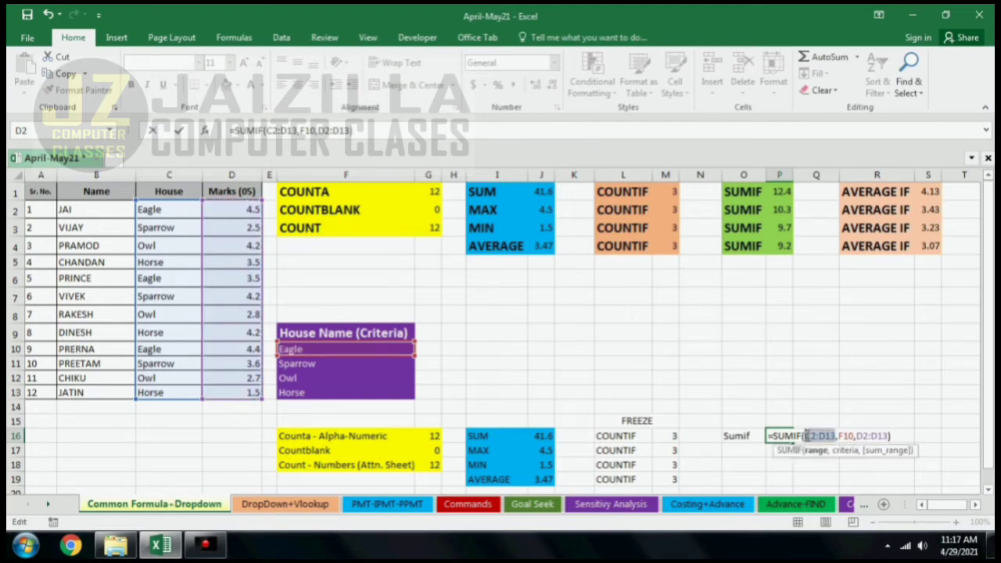
key("F4")
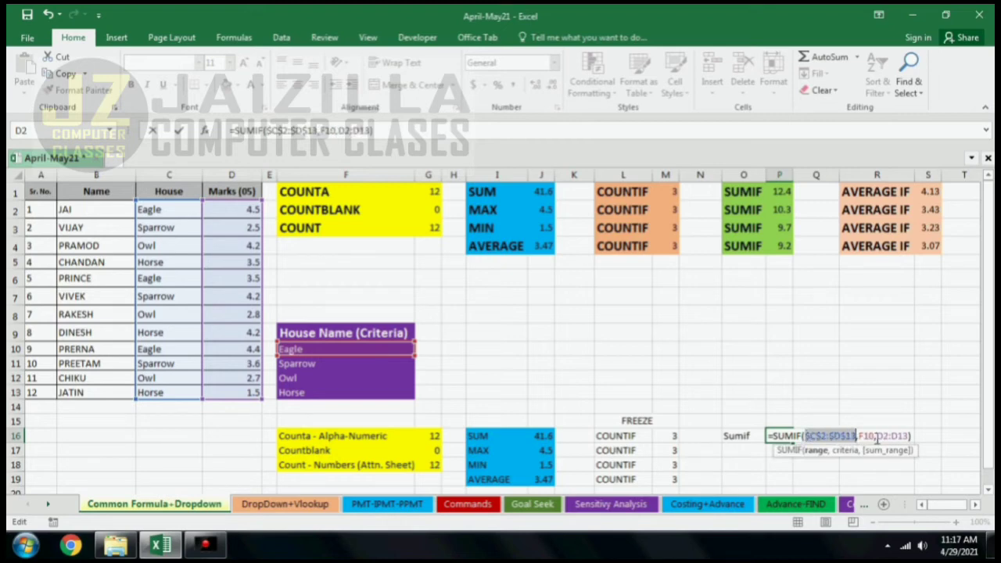
left_click_drag(876, 436, 901, 435)
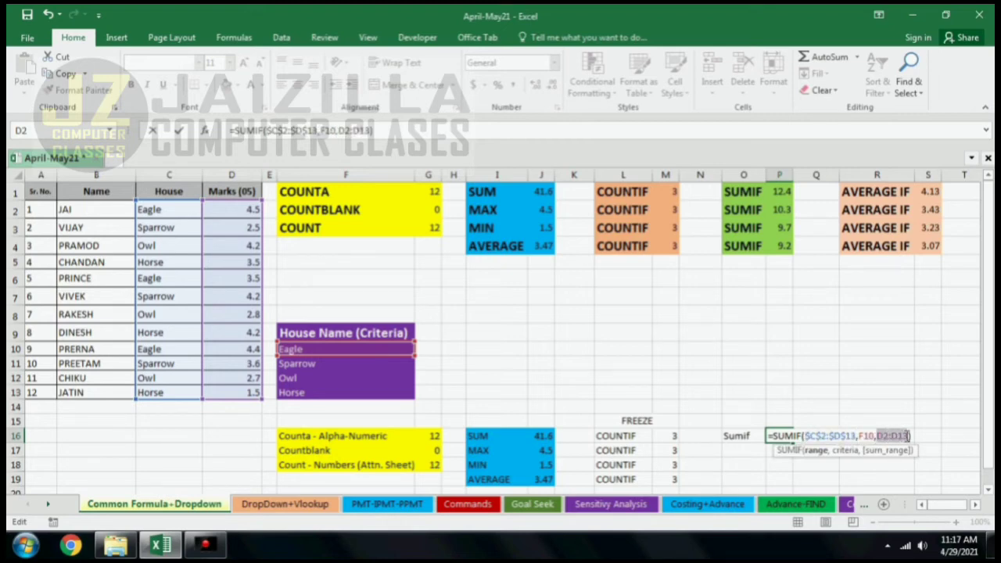
key("F4")
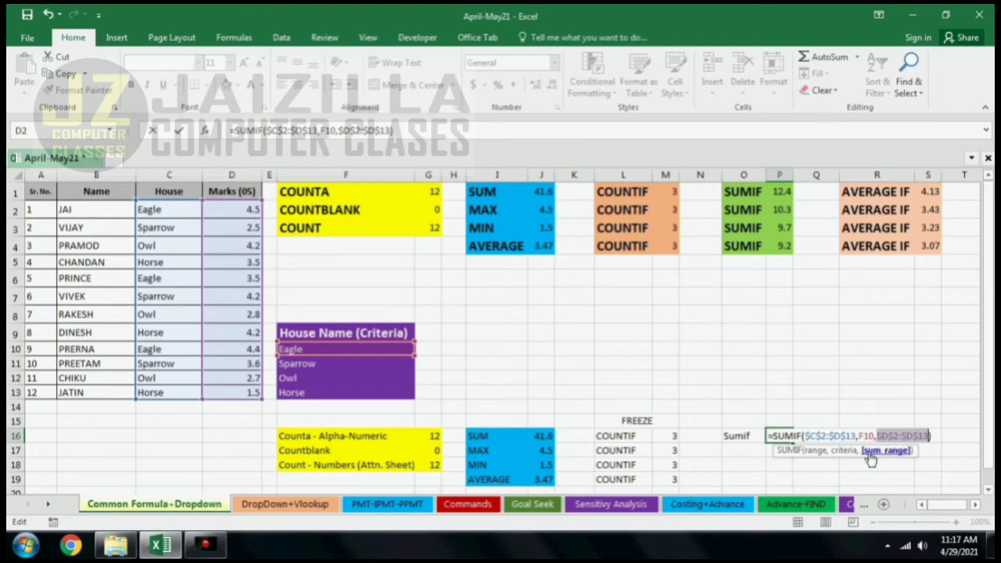
key("Return")
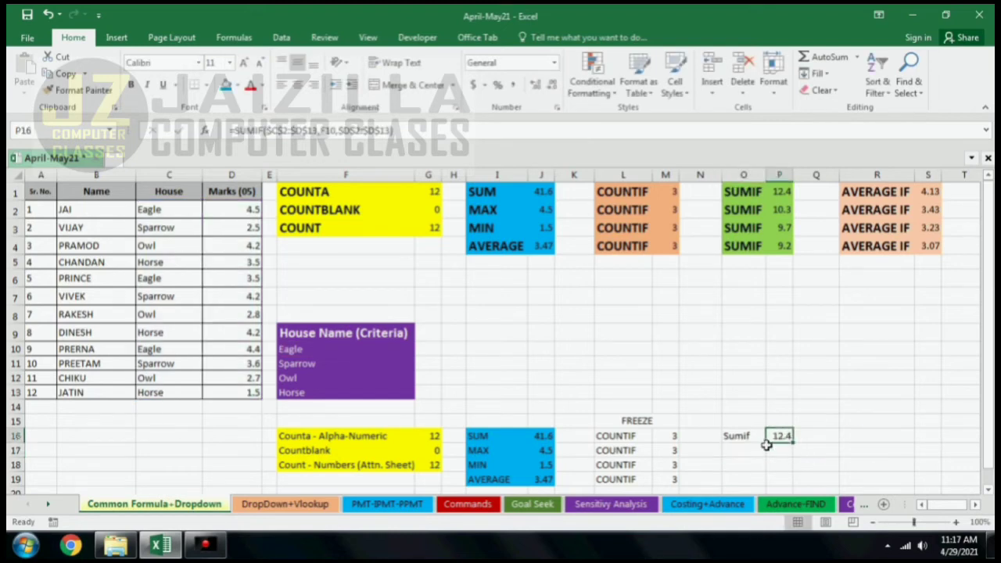
Enter the label Sumif in cells O17, O18 and O19
type("Su")
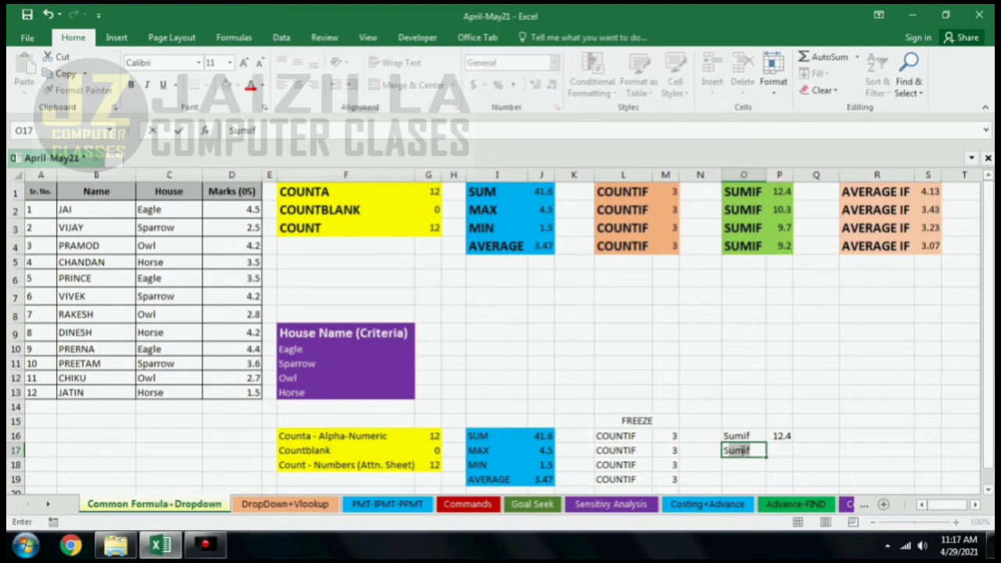
key("Return")
type("Sumif")
key("Return")
type("Sumif")
key("Return")
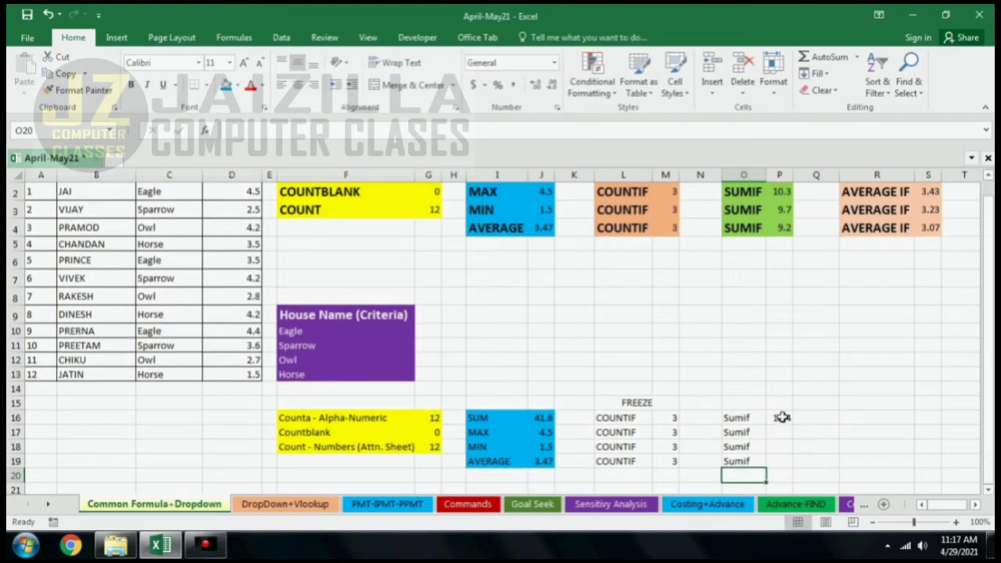
Copy the SUMIF formula with the locked ranges from P16 down to P19
left_click(782, 418)
left_click_drag(786, 422, 786, 461)
left_click_drag(835, 491, 811, 462)
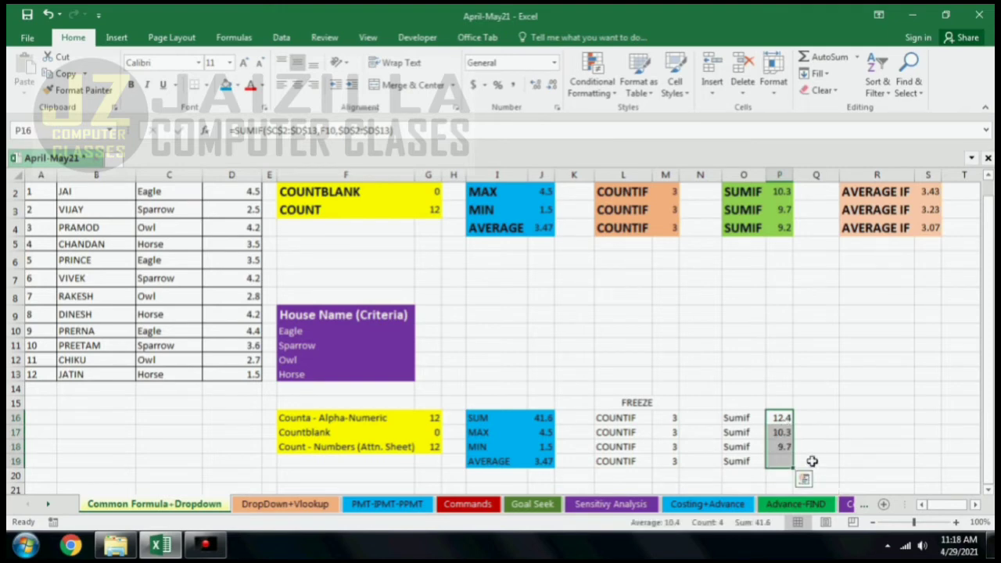
left_click(779, 436)
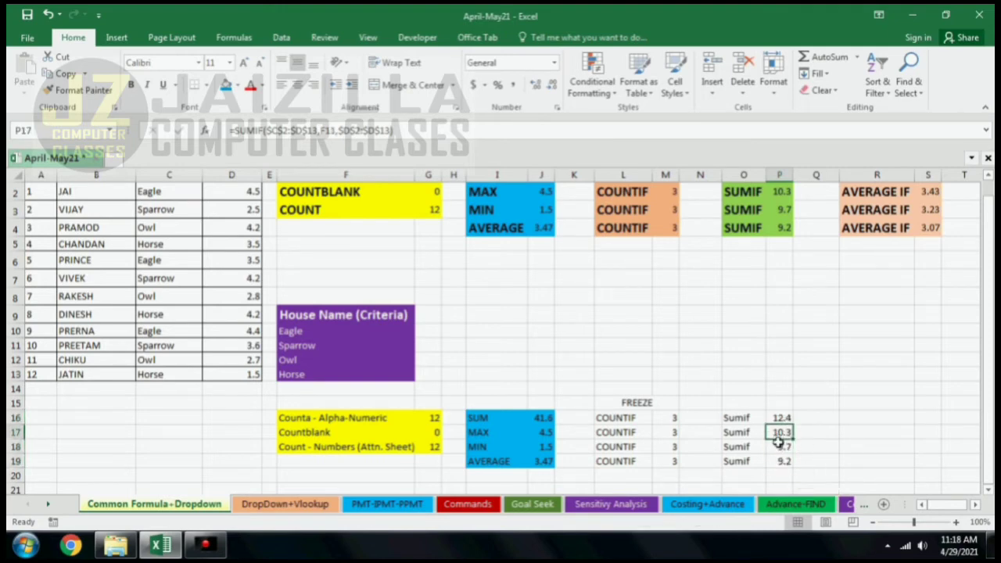
Copy the merged FREEZE heading from L15:M15 to O15:P15 above the Sumif block
scroll(779, 442, "up", 1)
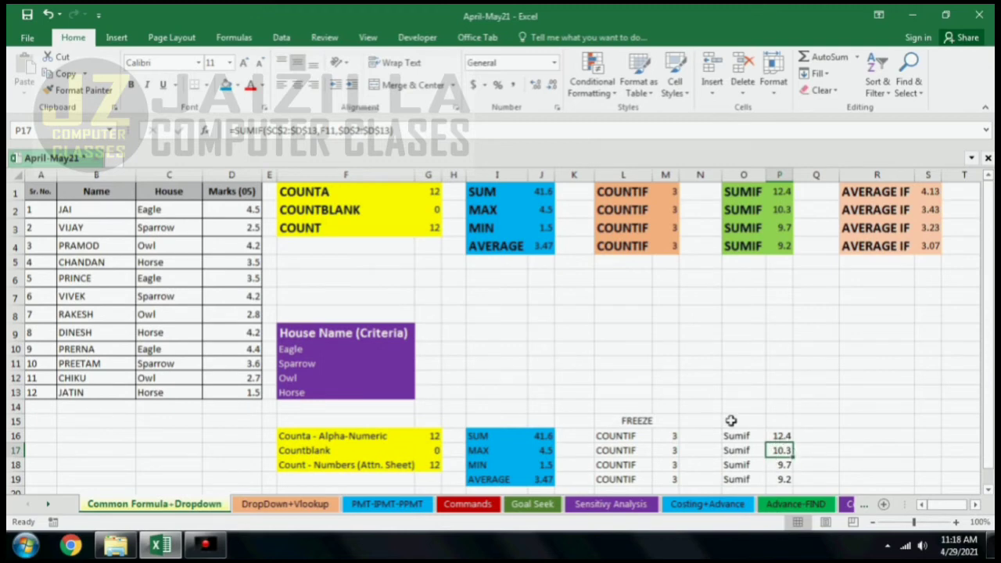
left_click_drag(730, 421, 775, 418)
left_click(610, 420)
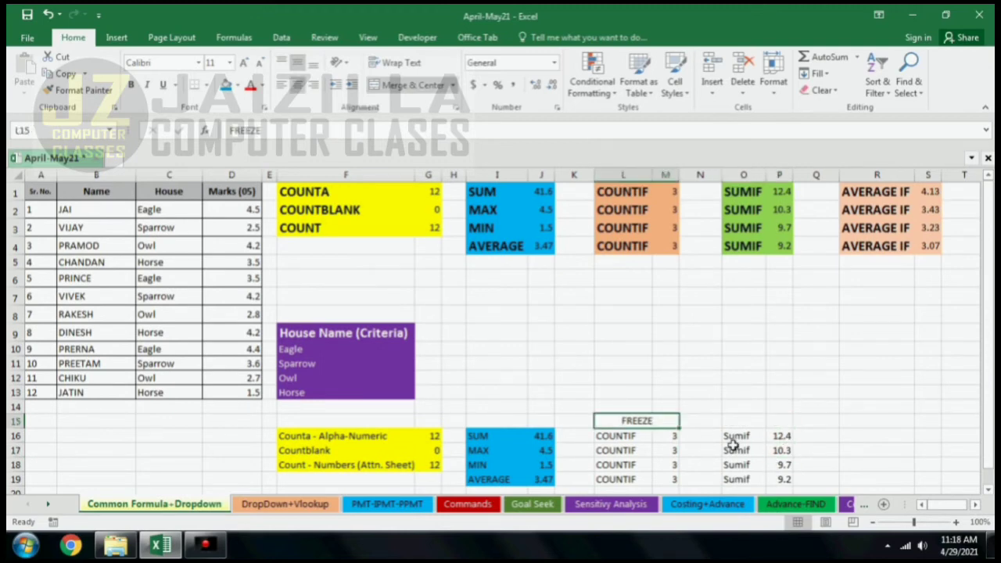
key("ctrl+c")
left_click(742, 420)
key("ctrl+v")
Examine the SUMIF formulas in P16:P19, comparing their locked ranges and their criteria cells
left_click(784, 435)
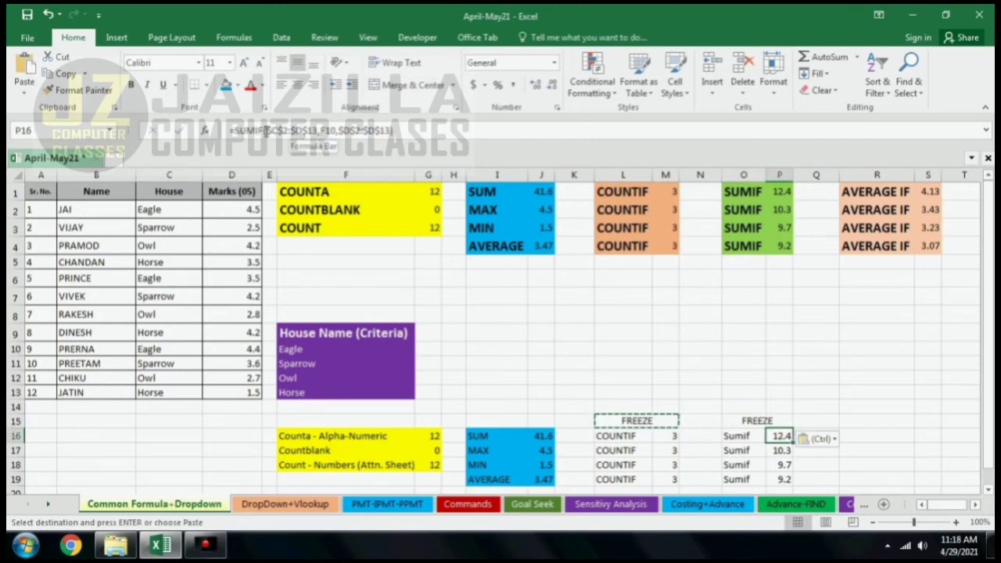
left_click_drag(266, 131, 286, 131)
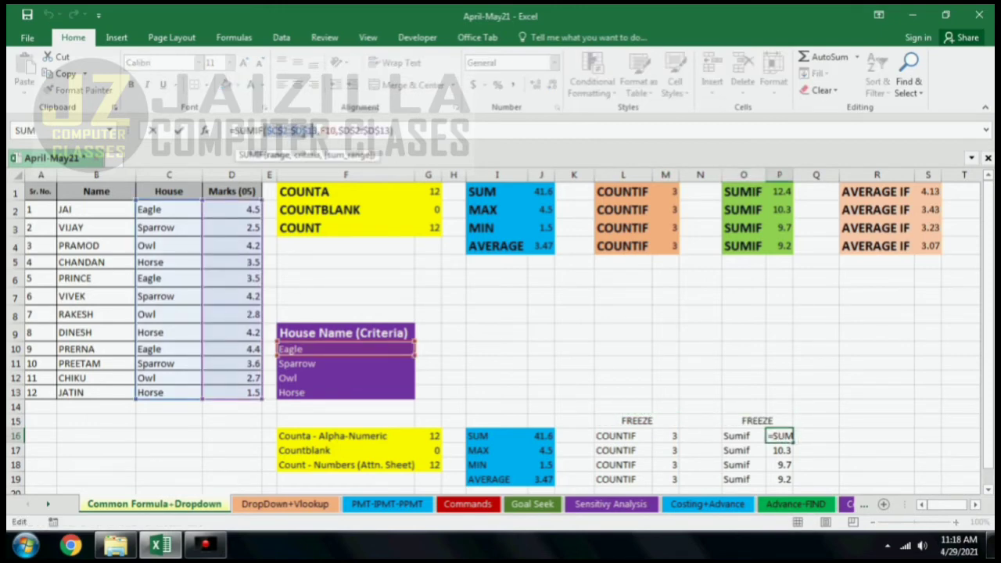
left_click(299, 131)
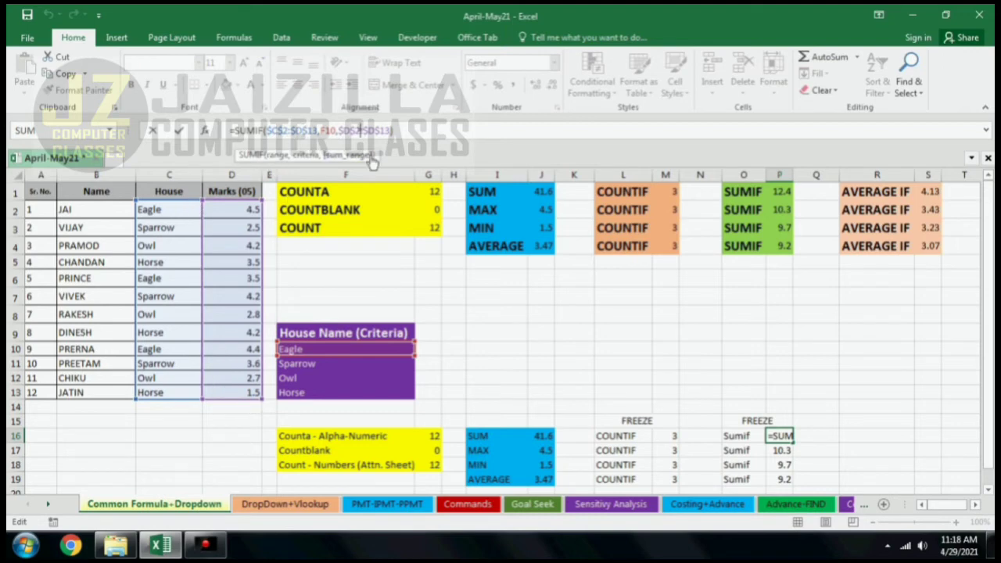
key("Return")
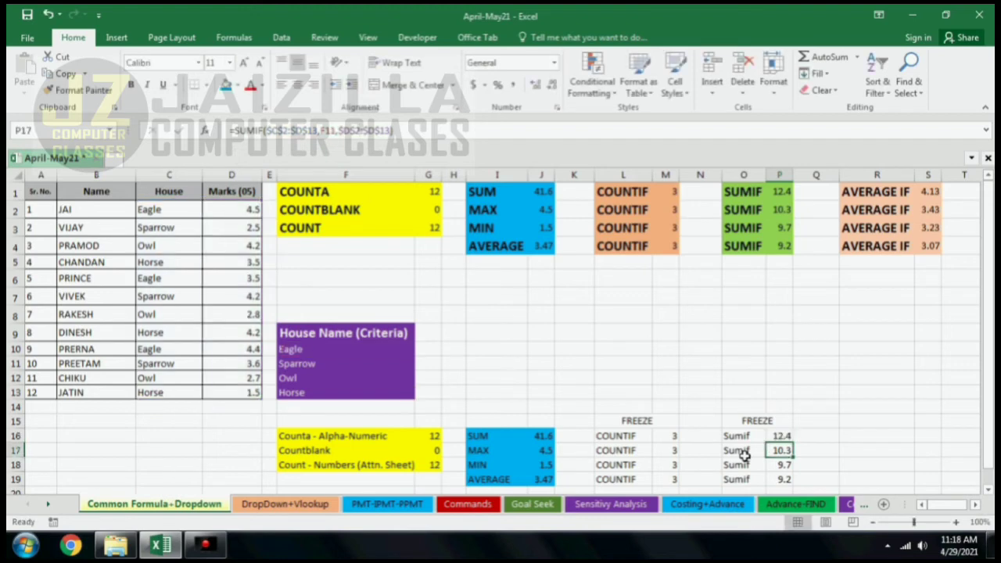
double_click(785, 451)
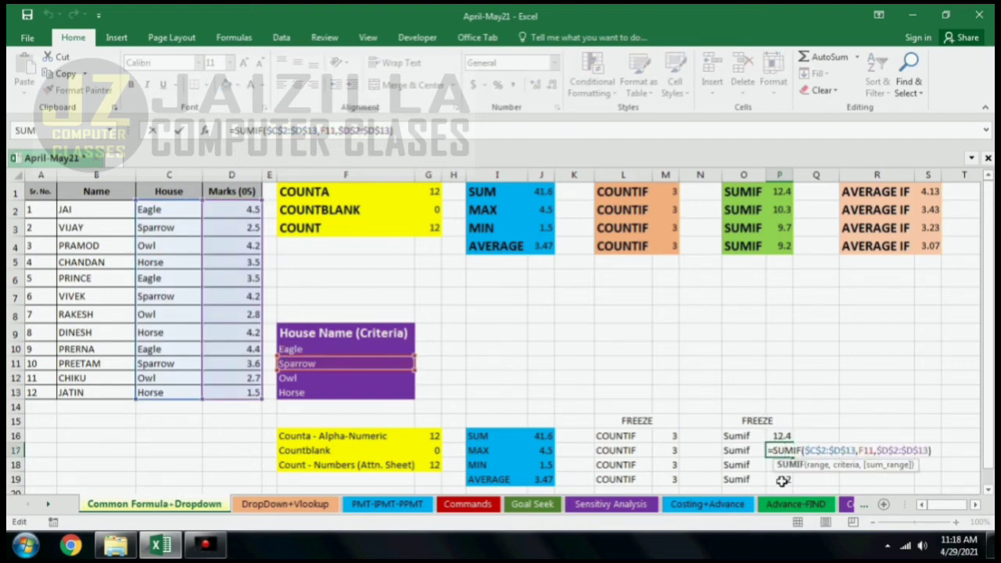
double_click(780, 479)
left_click(783, 462)
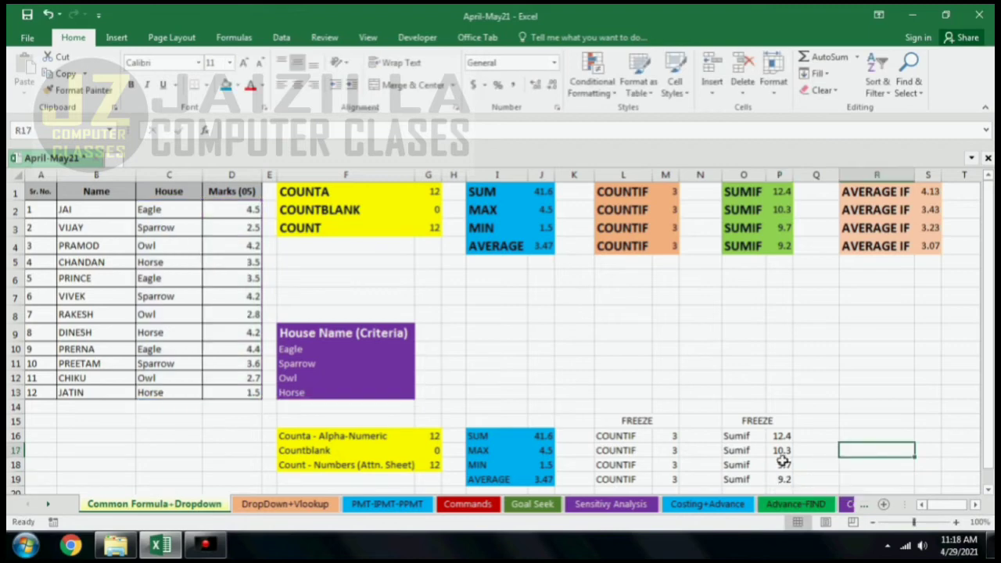
double_click(782, 462)
left_click(865, 441)
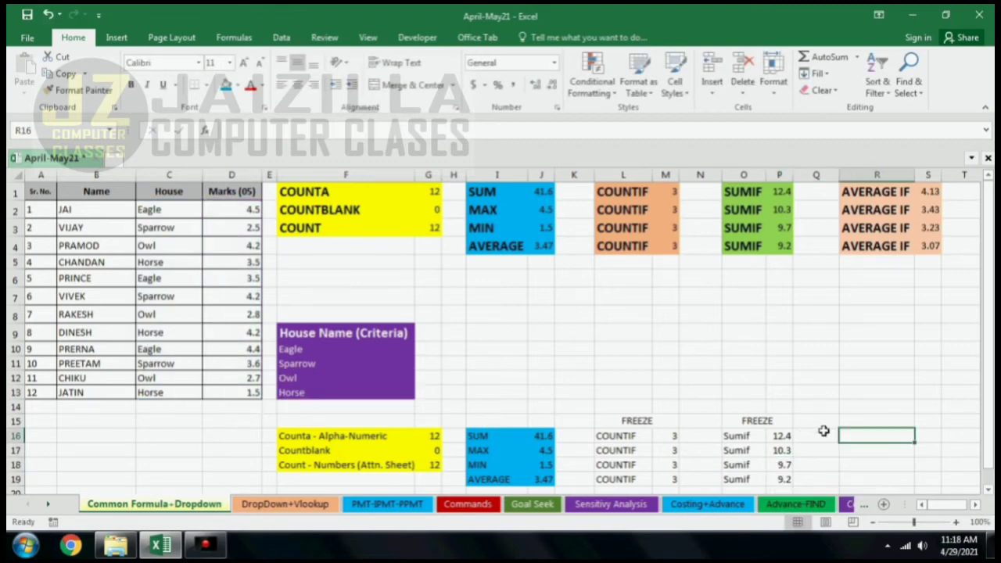
Set up the AVERAGEIF block with a merged FREEZE heading in R15:S15 and the label Average if in R16:R19
left_click(757, 420)
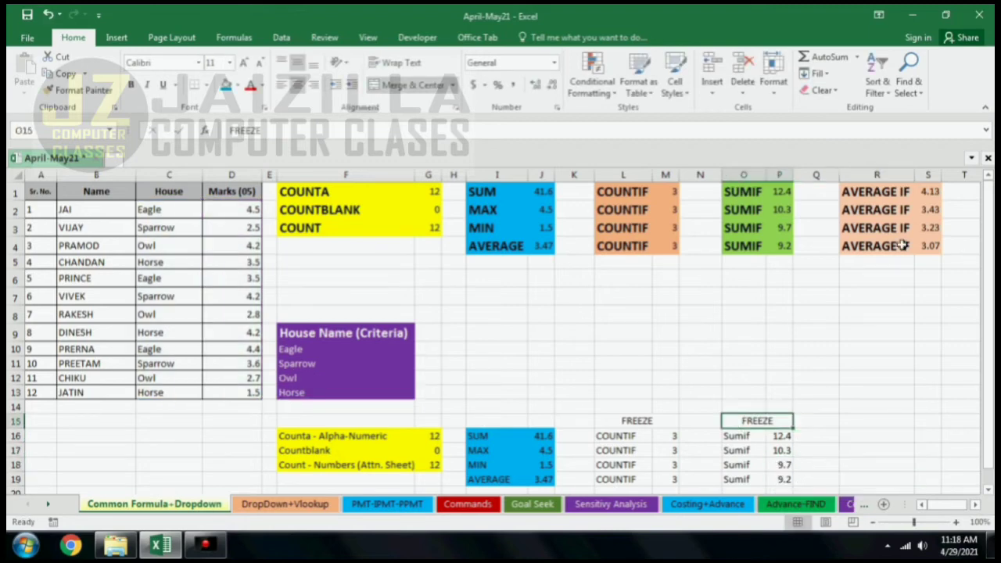
left_click(925, 194)
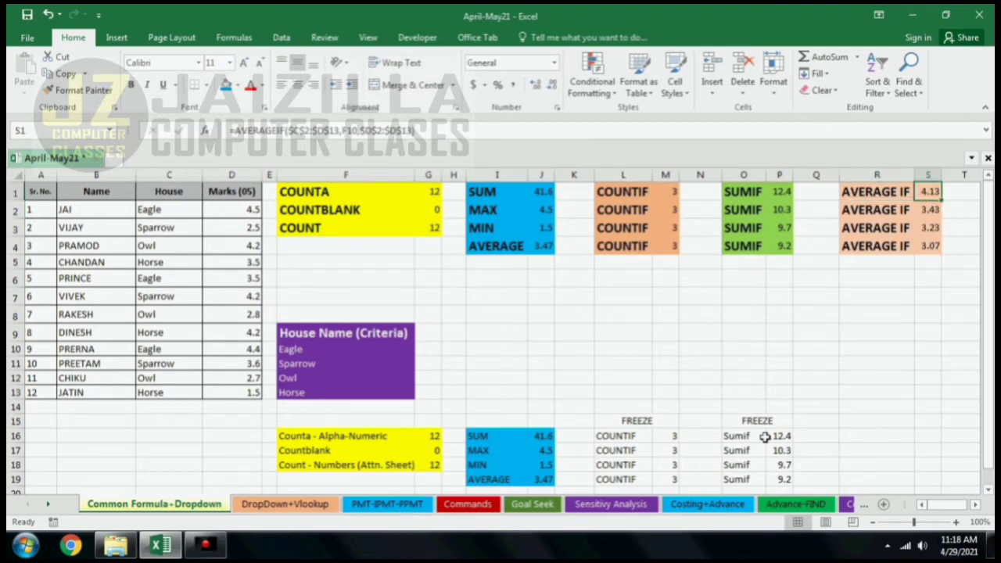
scroll(765, 437, "down", 1)
left_click_drag(755, 367, 775, 427)
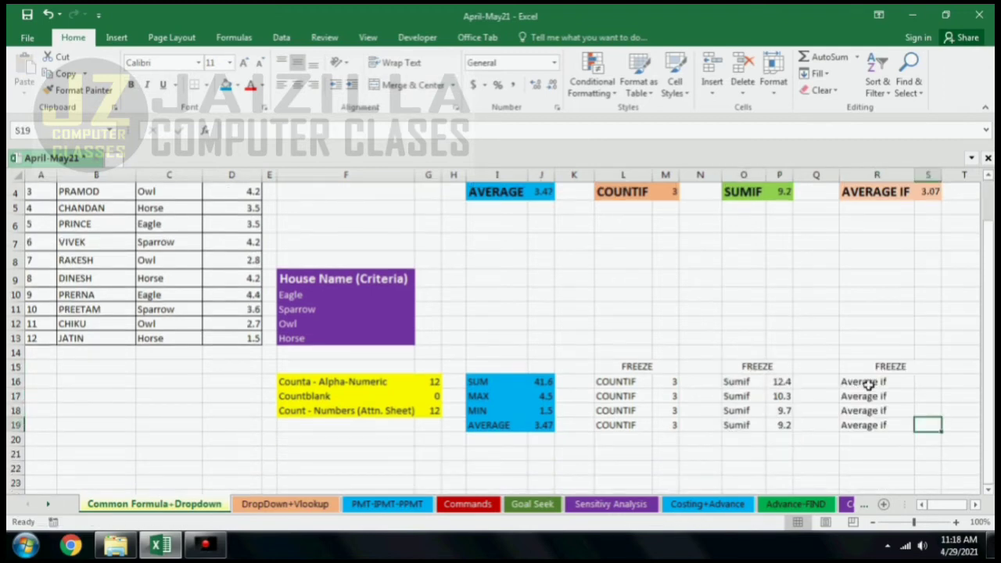
Start an AVERAGEIF formula in S16 with C2:D13 as its range
key("Down")
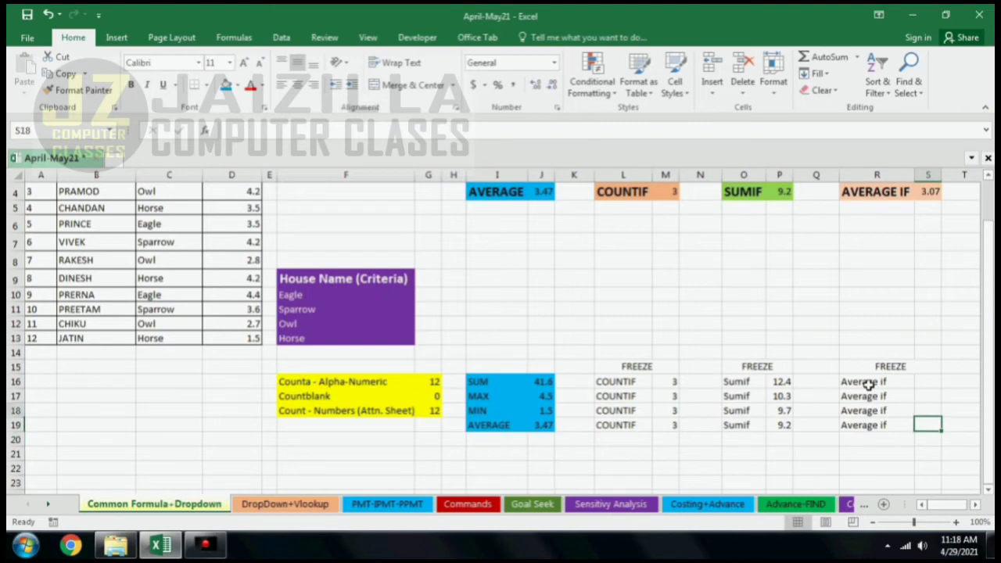
key("Up")
key("Up")
key("Up")
type("=")
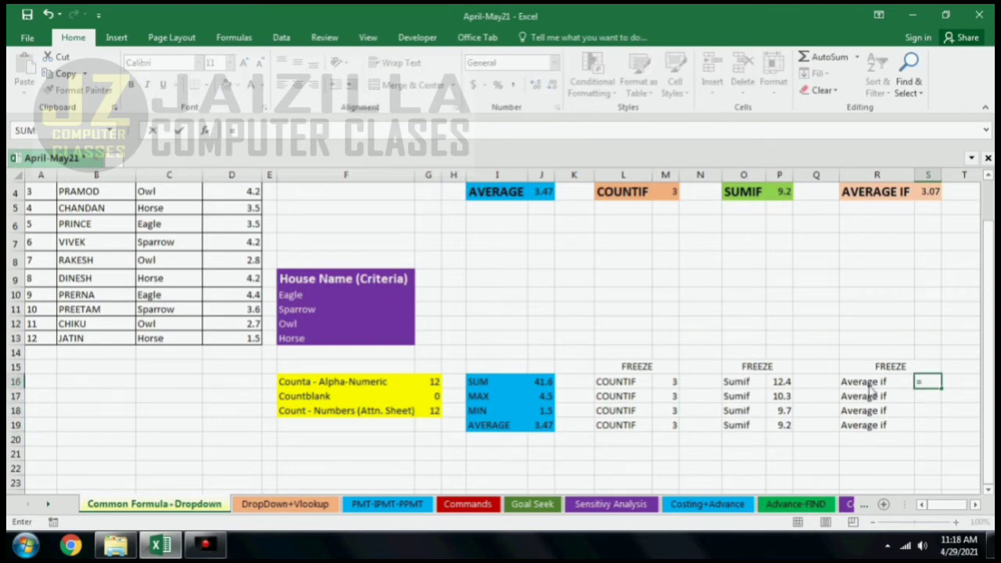
type("average")
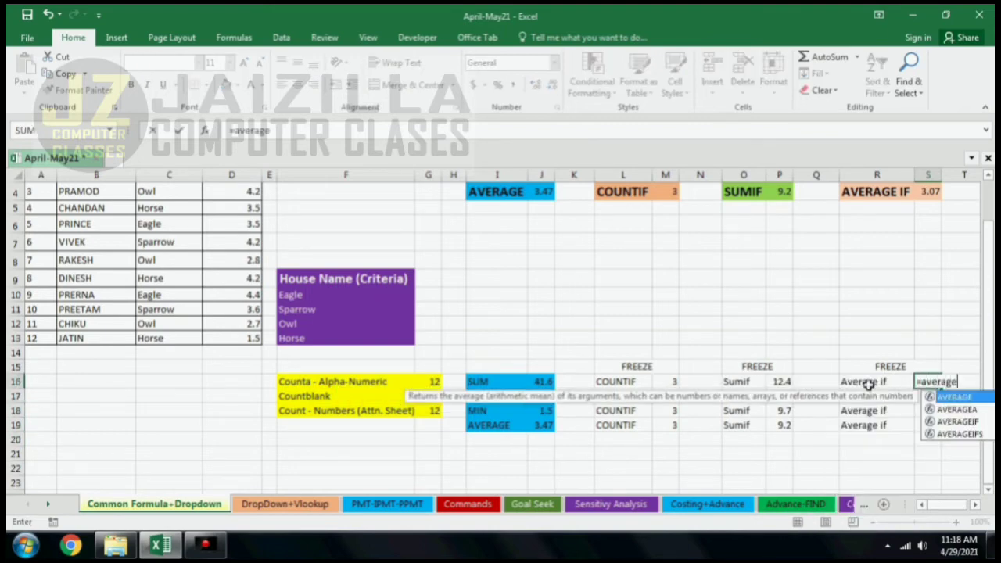
type("i")
key("Tab")
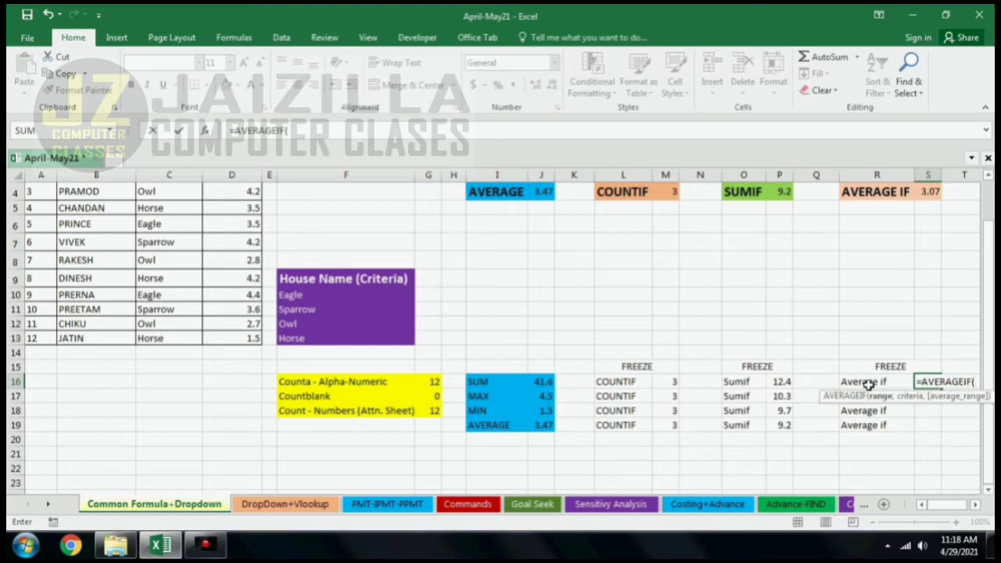
scroll(527, 323, "up", 1)
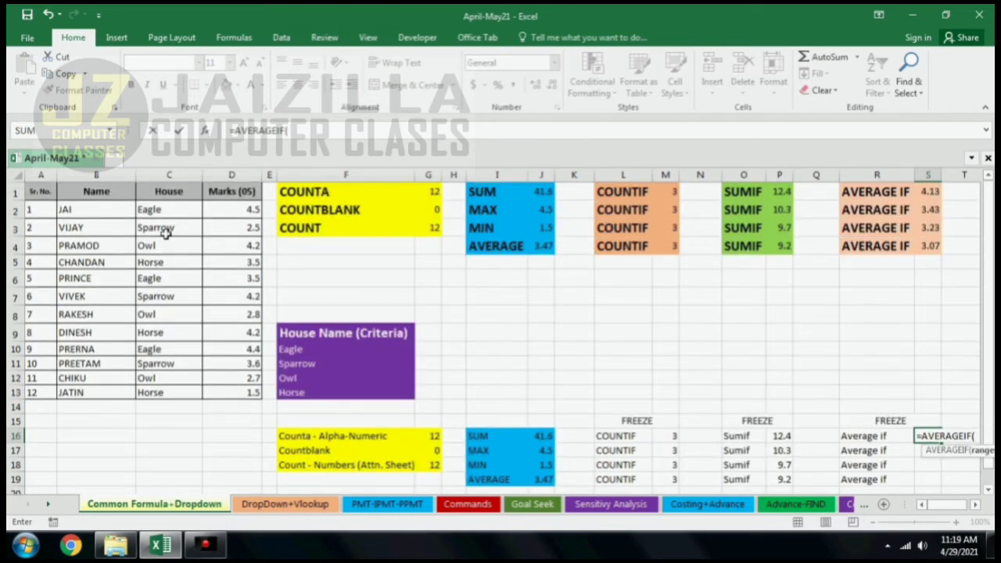
left_click_drag(166, 211, 243, 391)
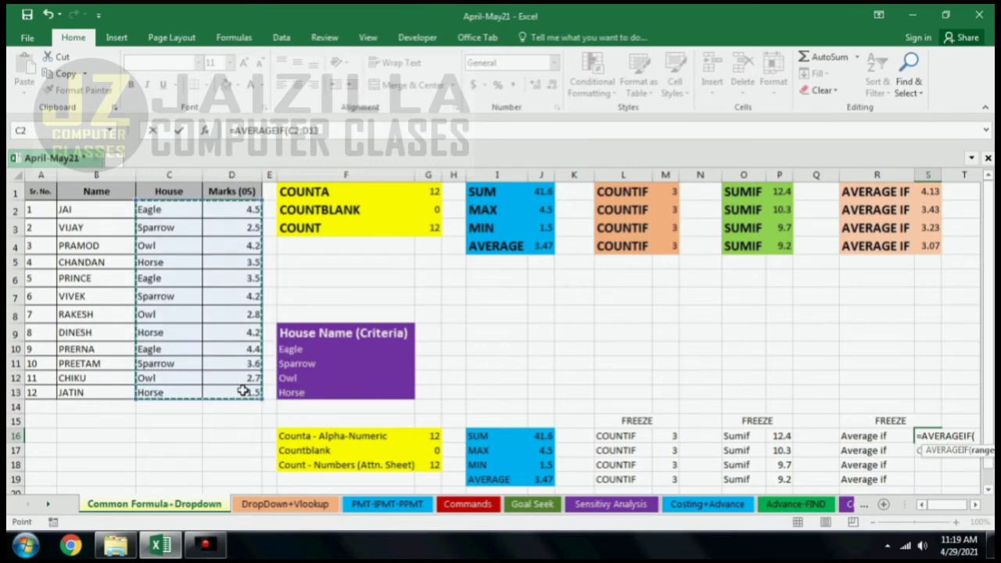
Complete the AVERAGEIF arguments in S16 with criteria cell F10 and average range D2:D13
type(",")
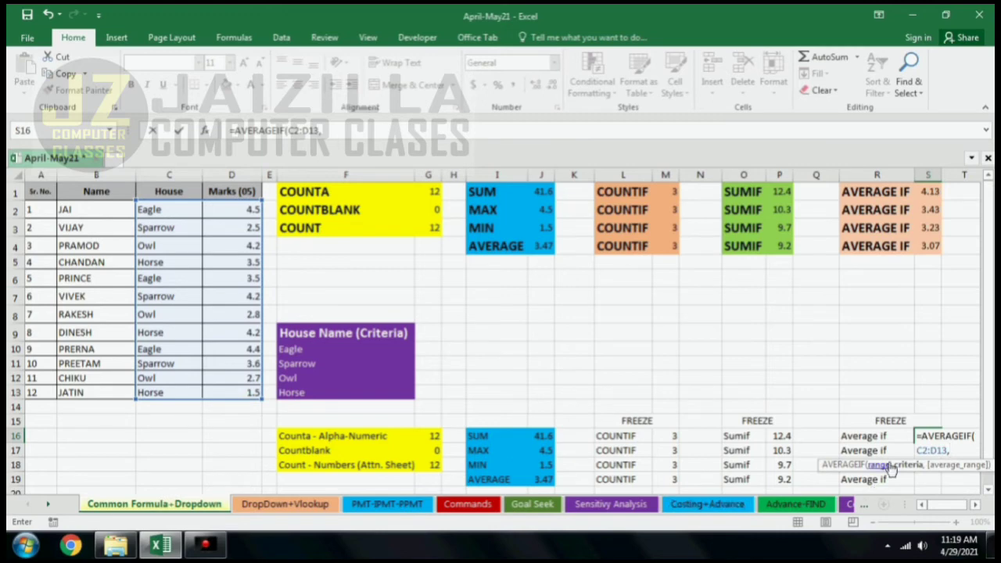
left_click(294, 352)
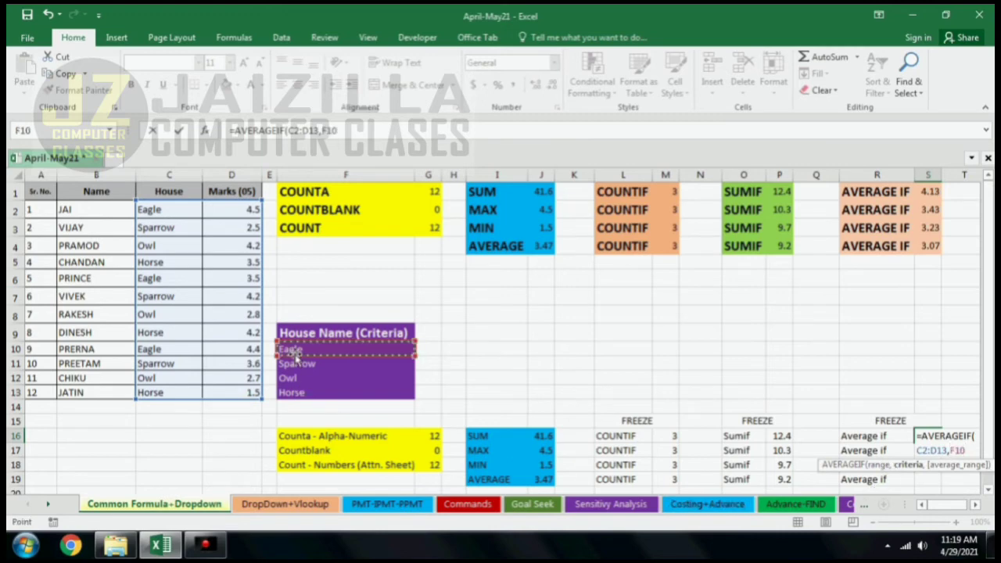
type(",")
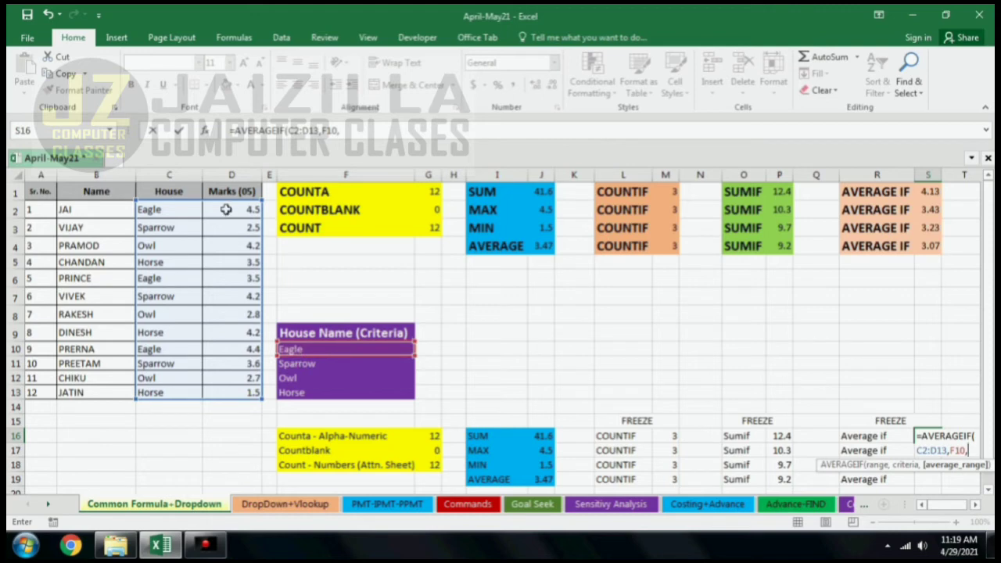
left_click_drag(225, 210, 243, 392)
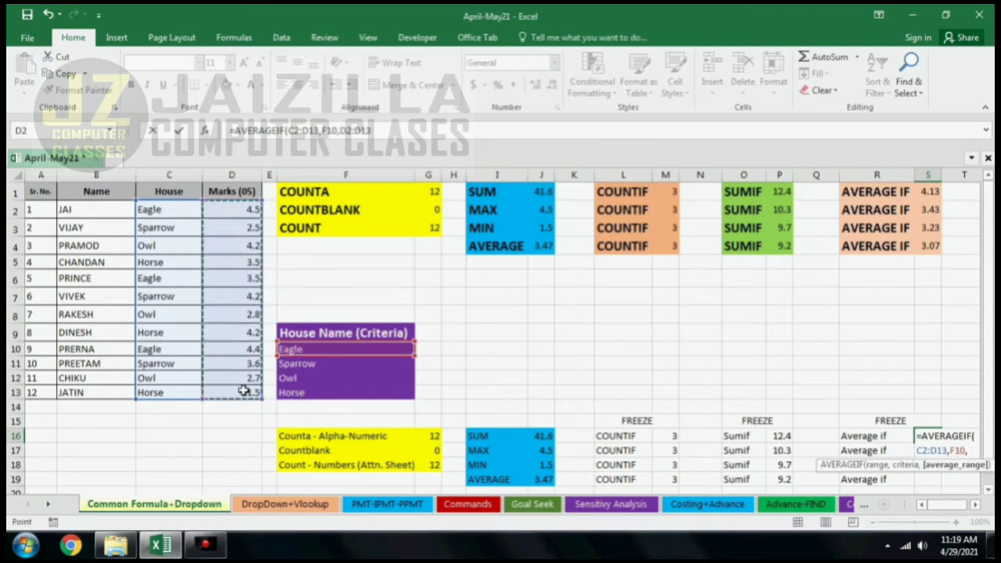
type(")")
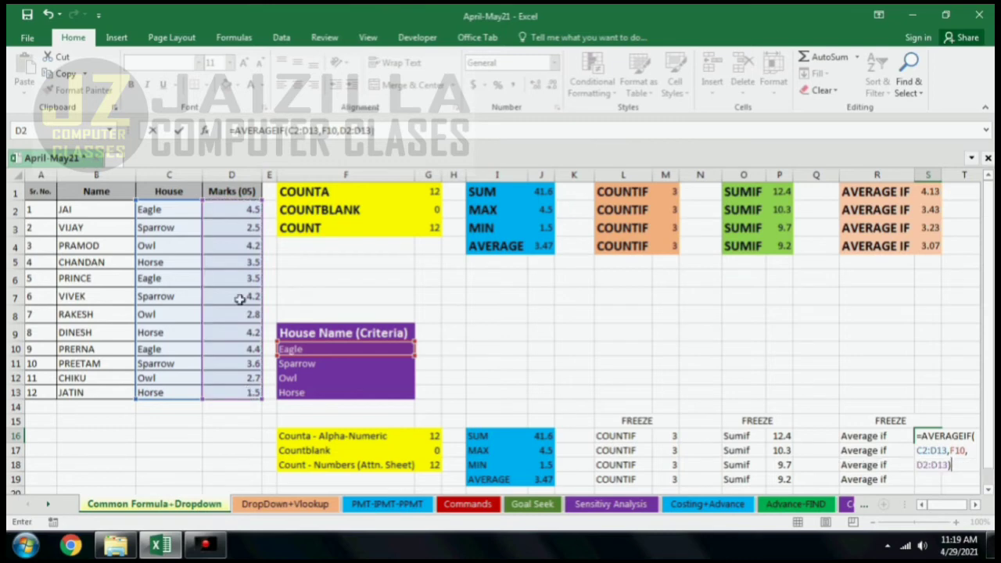
Lock both ranges in the S16 formula as $C$2:$D$13 and $D$2:$D$13, leaving criteria F10 relative, and enter it
left_click(291, 131)
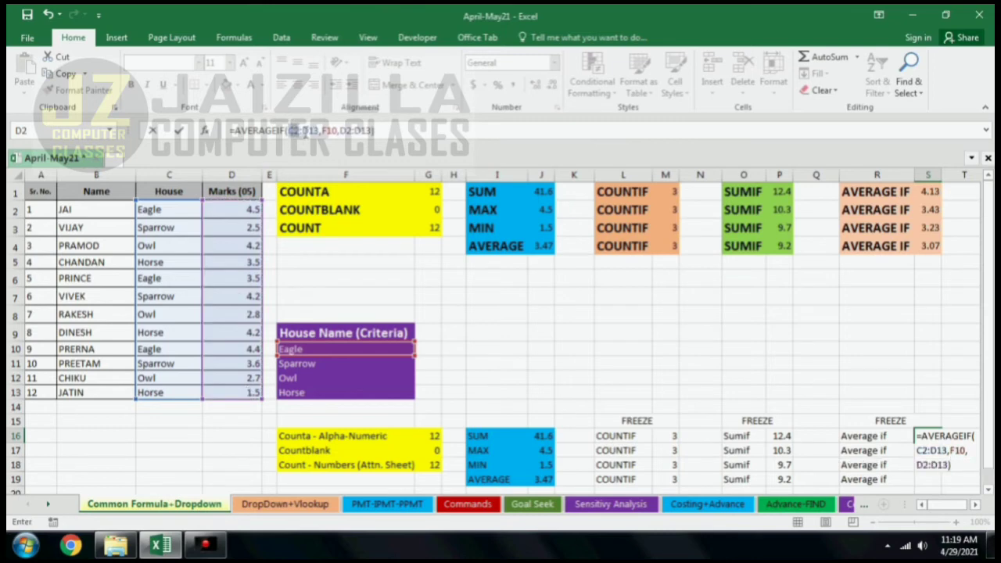
key("F4")
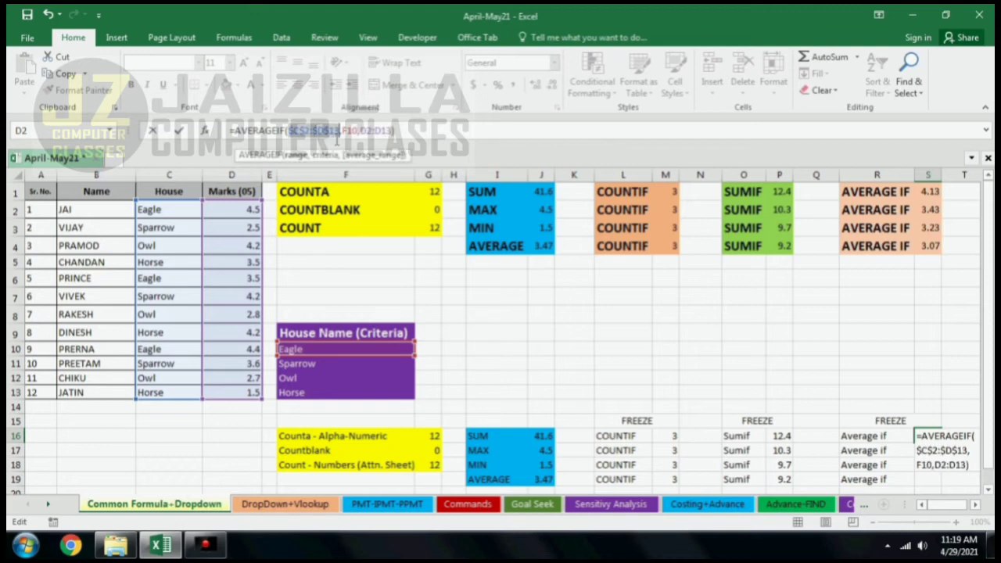
left_click_drag(361, 131, 387, 132)
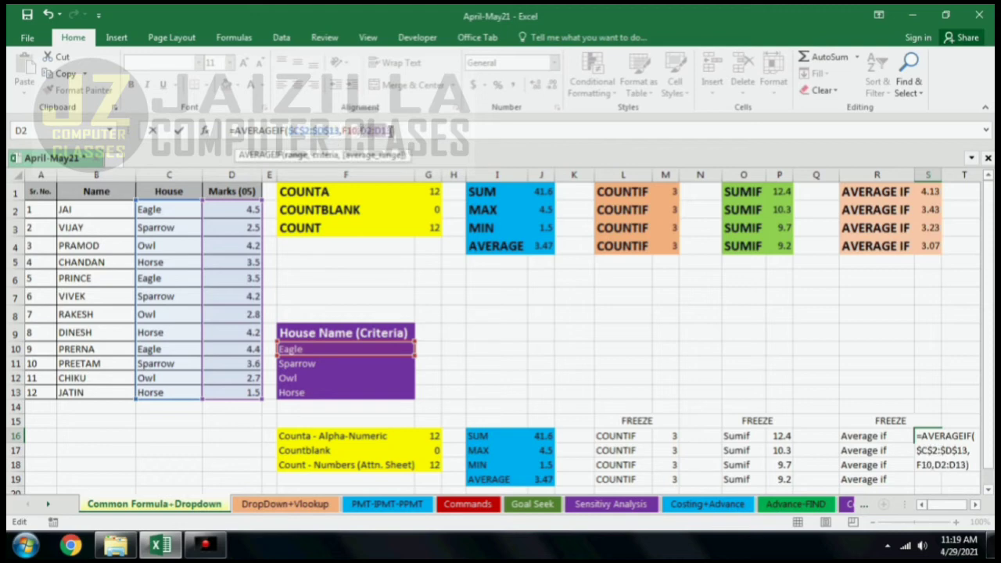
key("F4")
key("Return")
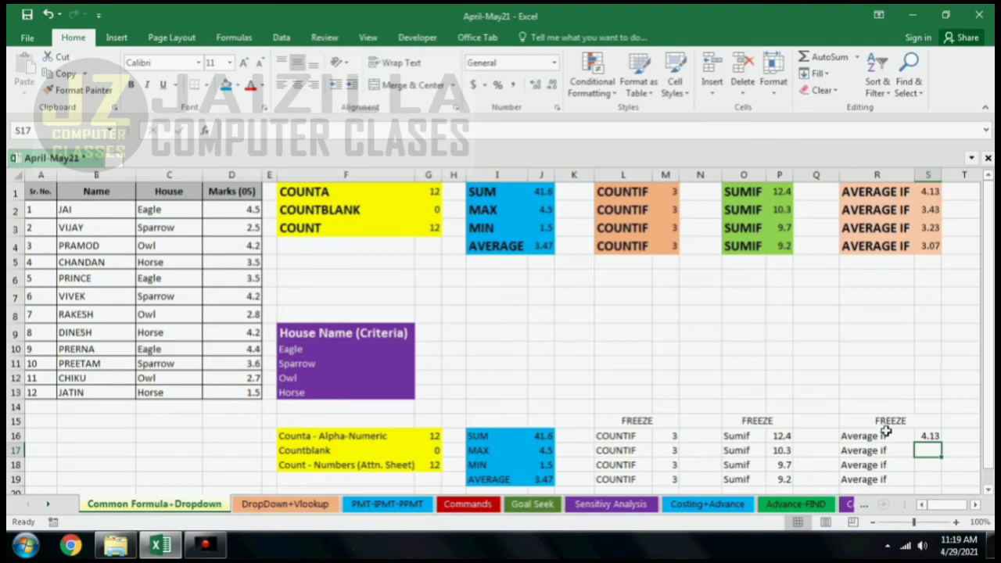
Copy the AVERAGEIF formula from S16 down to S19
key("Up")
key("shift+Down")
key("shift+Down")
key("shift+Down")
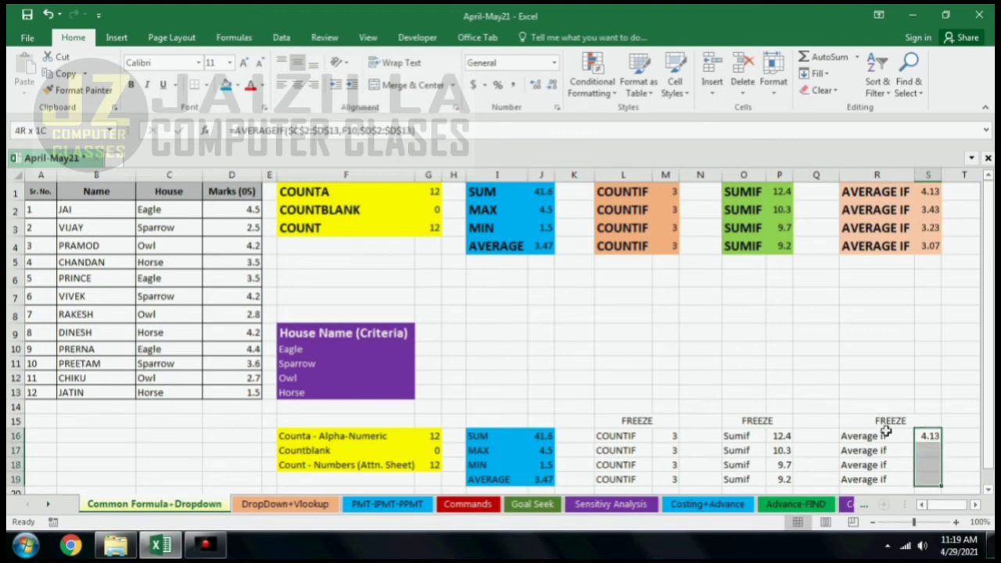
key("ctrl+d")
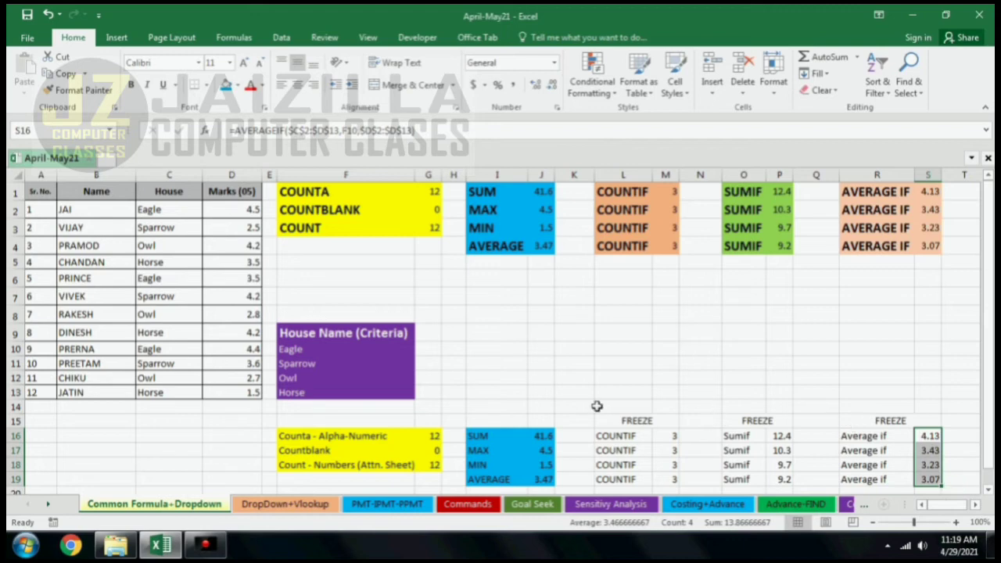
Add the heading DROP DOWN LIST in row 15 below the marks table, merged and centred across A15:D15
left_click_drag(47, 422, 254, 426)
type("DROP")
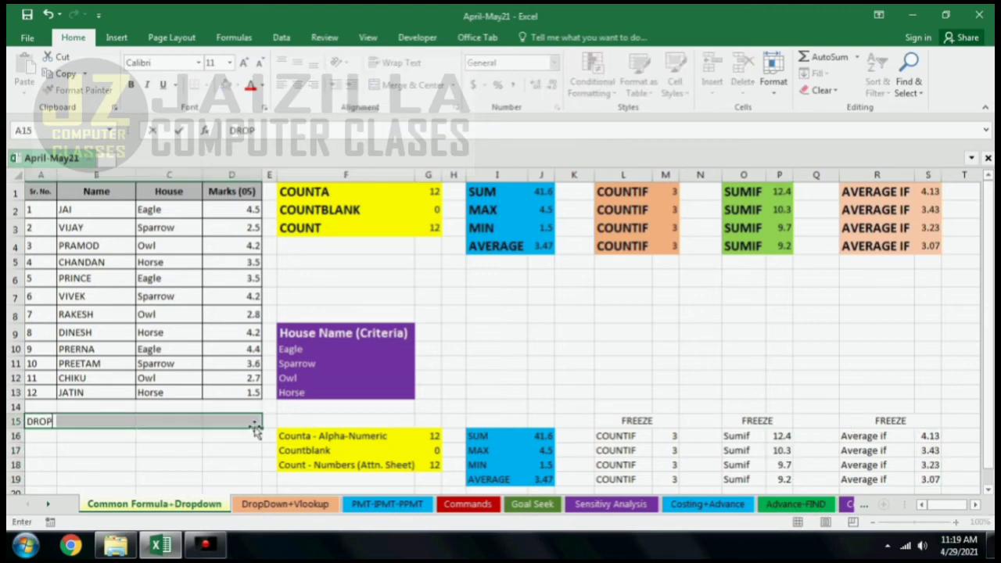
type(" DOWN LIST")
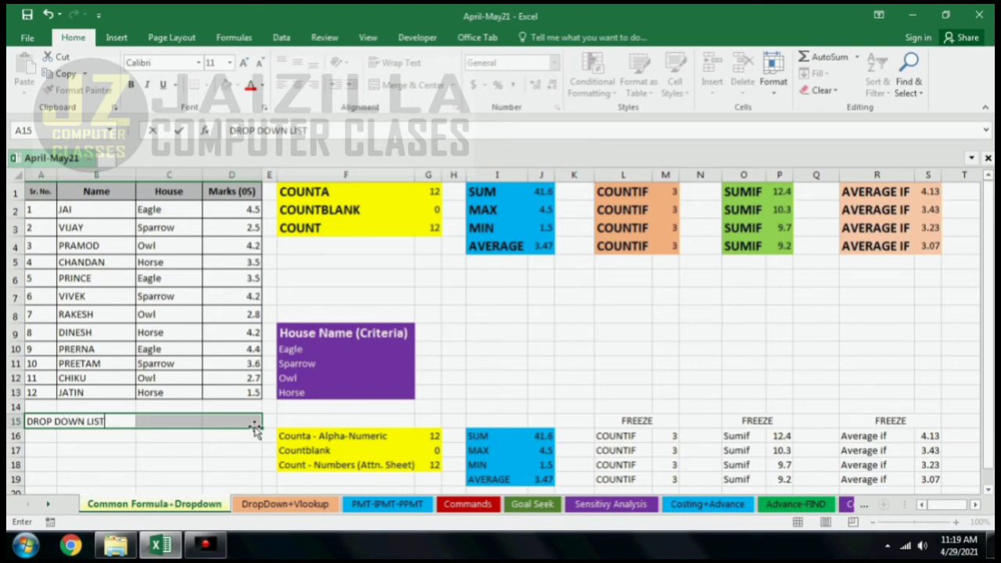
key("Return")
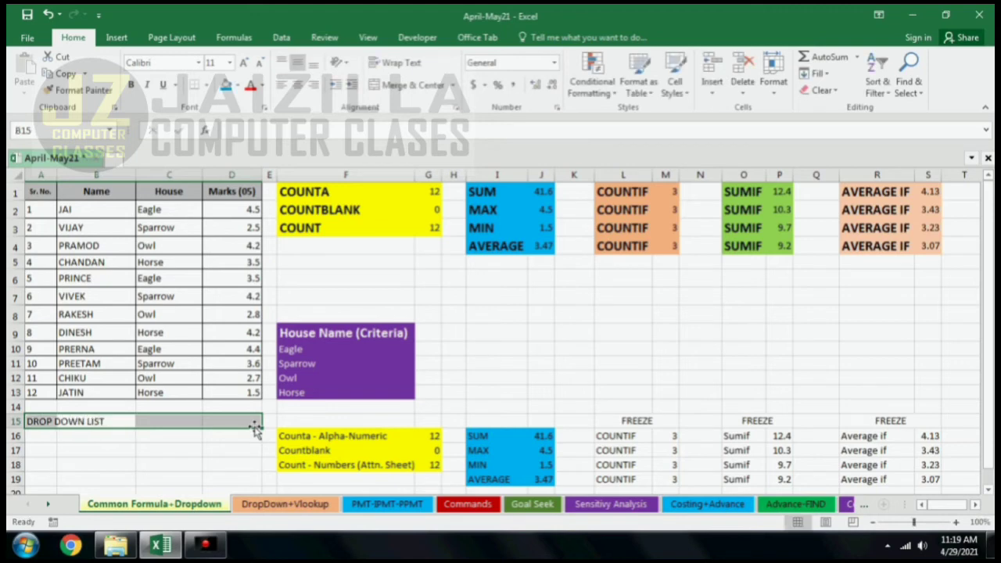
left_click(413, 84)
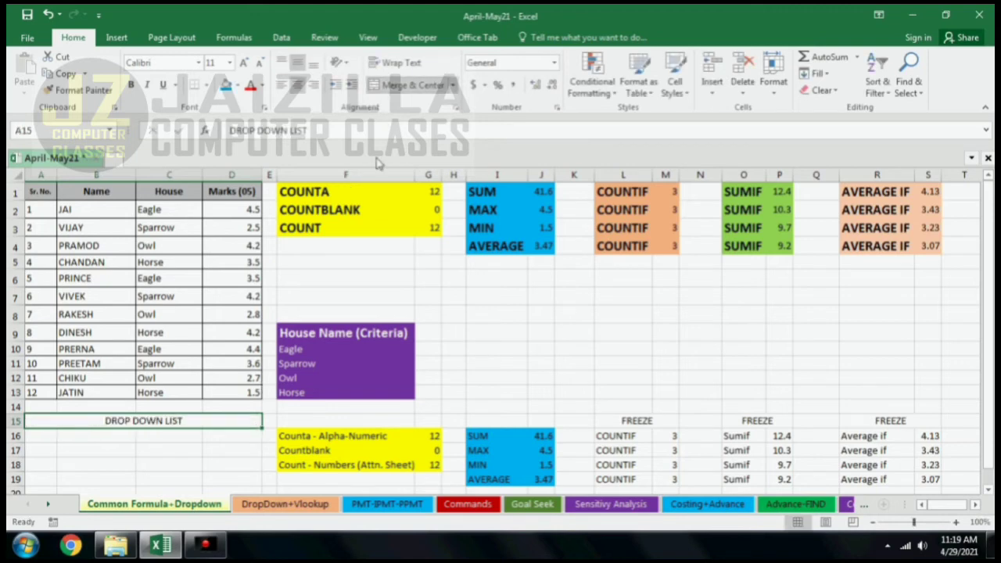
Format the DROP DOWN LIST heading as bold, size 16, white text on a light blue fill
left_click(131, 84)
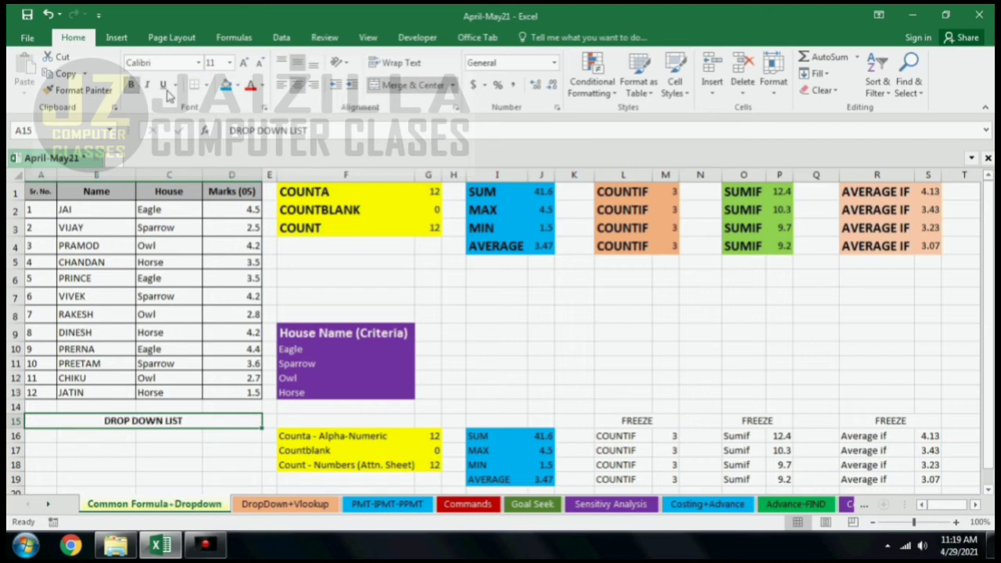
left_click(225, 85)
left_click(245, 63)
left_click(245, 62)
left_click(245, 63)
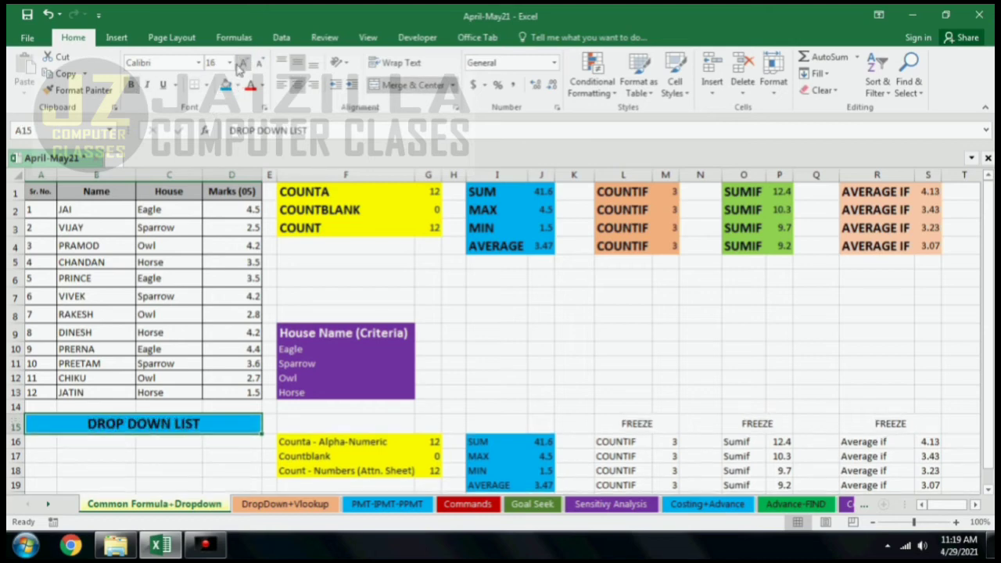
left_click(261, 85)
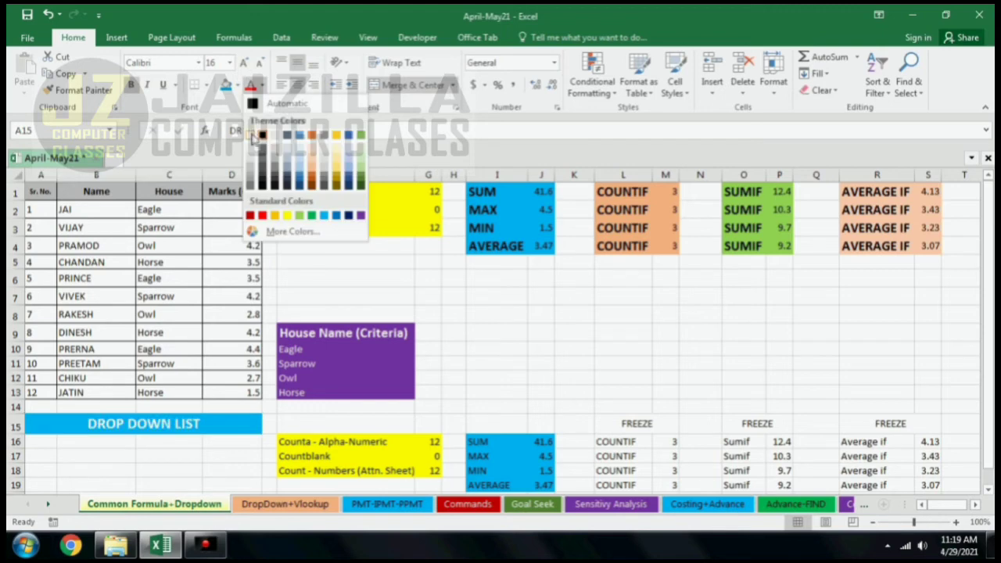
left_click(252, 135)
Enter the column label House Name in A16 and widen column A to fit it
left_click(157, 443)
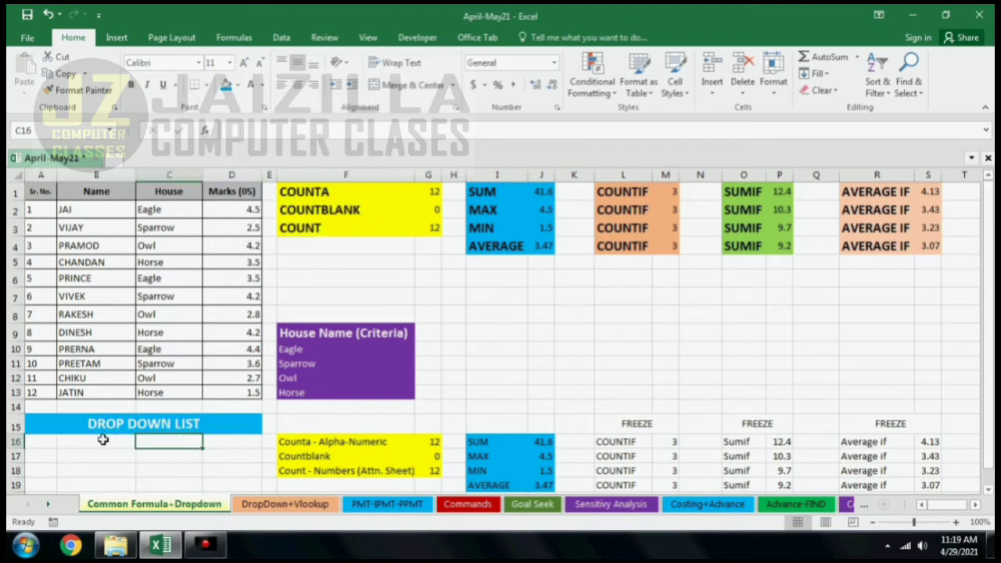
scroll(86, 436, "down", 1)
left_click(58, 383)
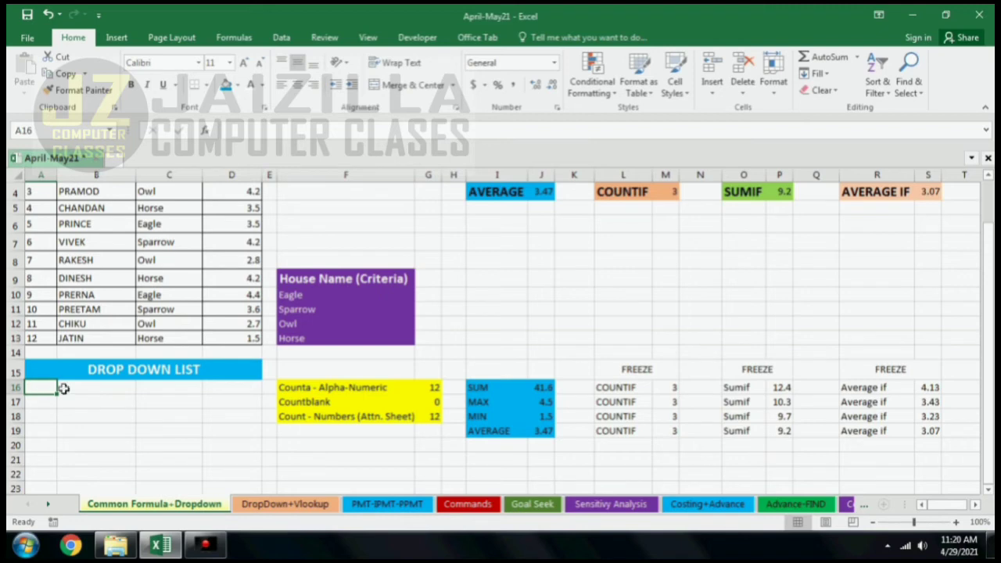
type("House Name")
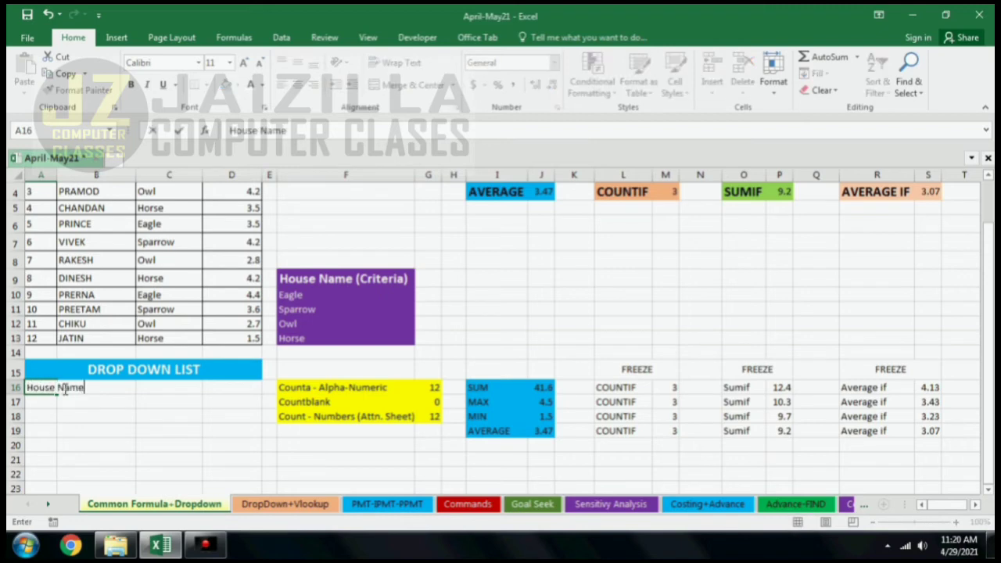
key("Return")
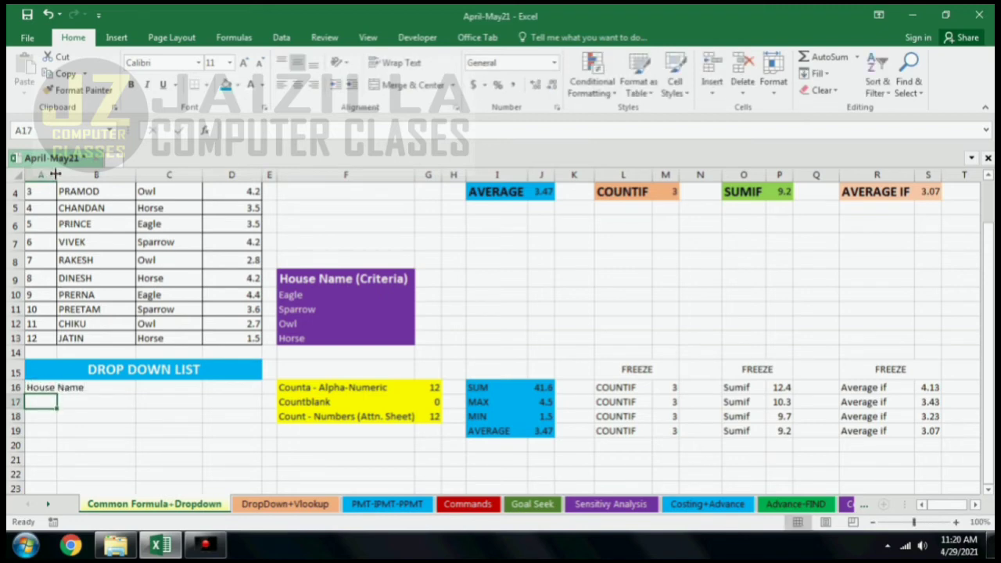
left_click_drag(56, 174, 90, 173)
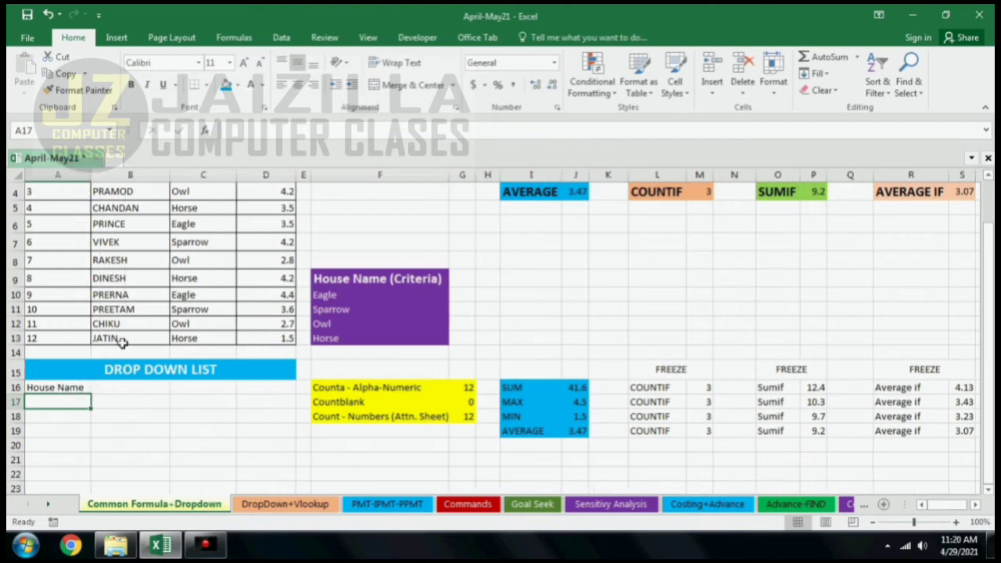
left_click(124, 387)
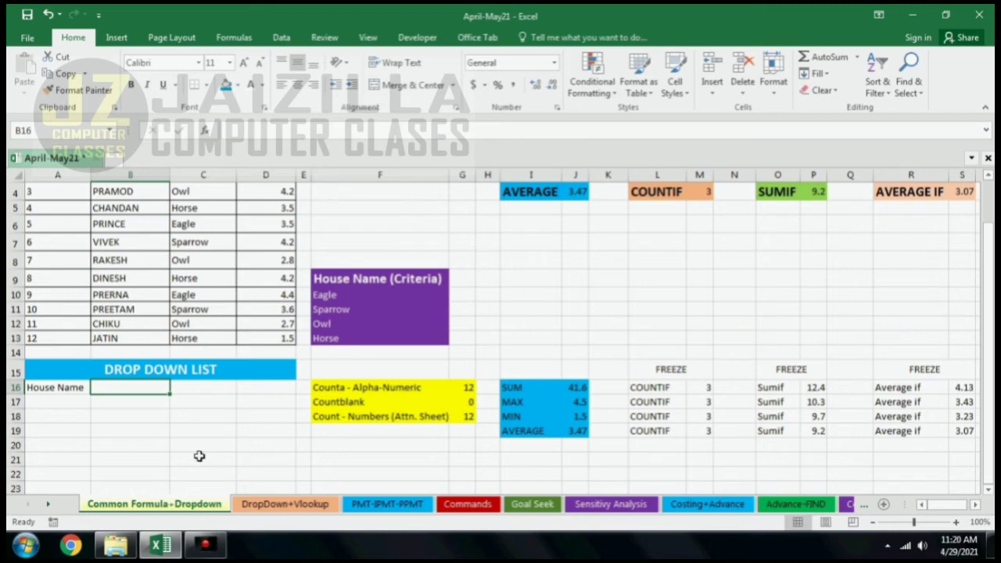
left_click(677, 369)
left_click(806, 372)
left_click(891, 375)
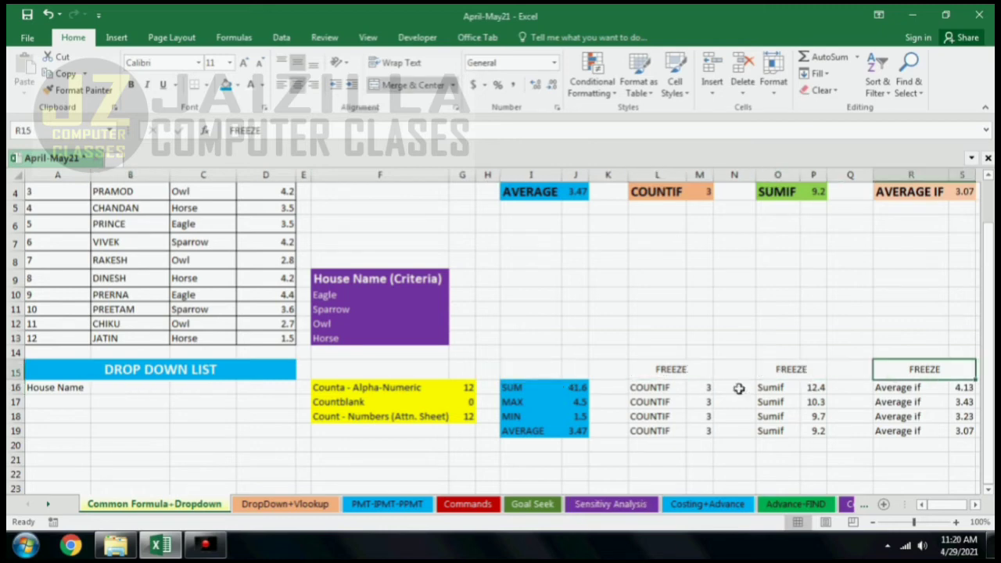
left_click(691, 374)
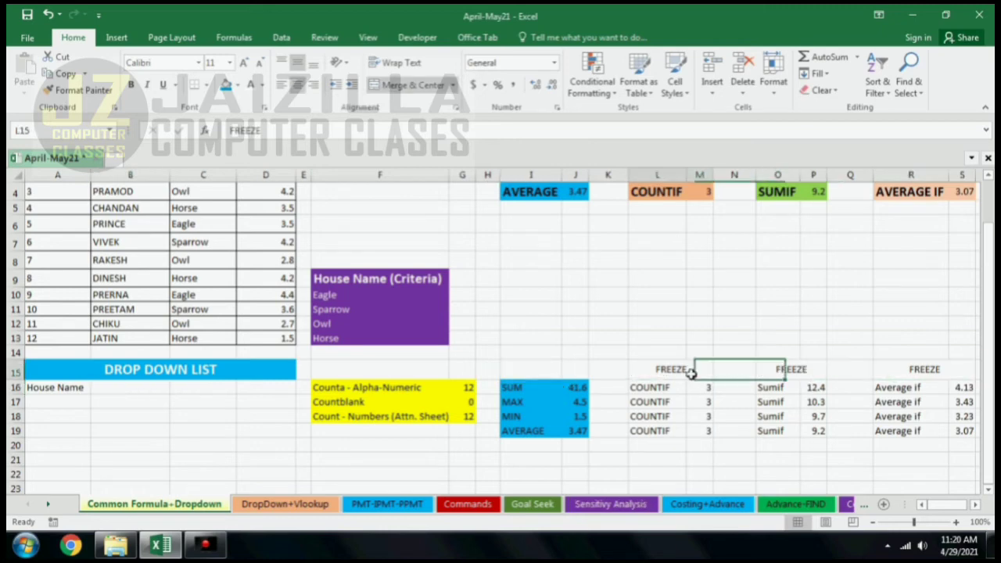
Enter the column labels Count, Sum and Average in B16:D16, beside House Name
left_click(133, 393)
type("Count")
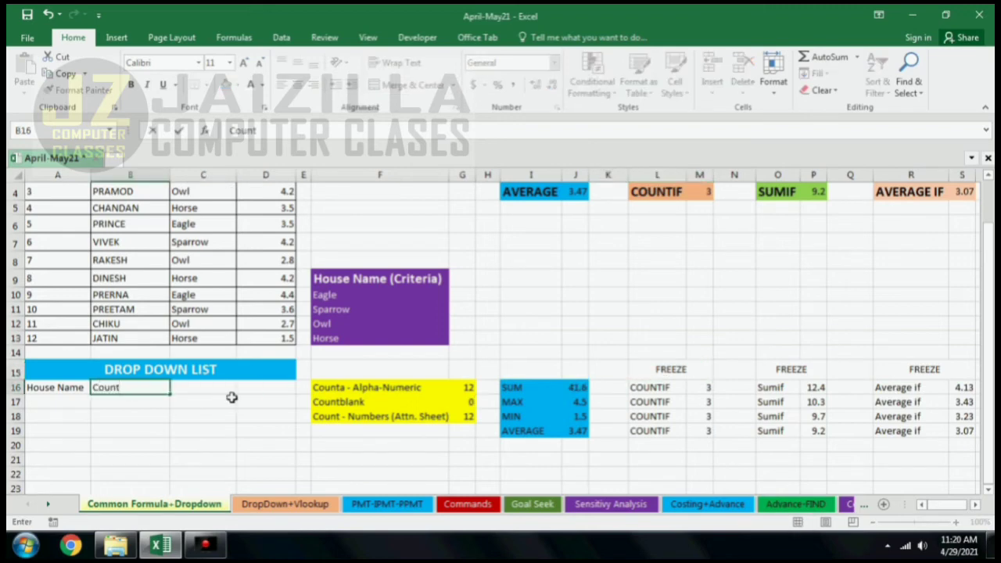
key("Tab")
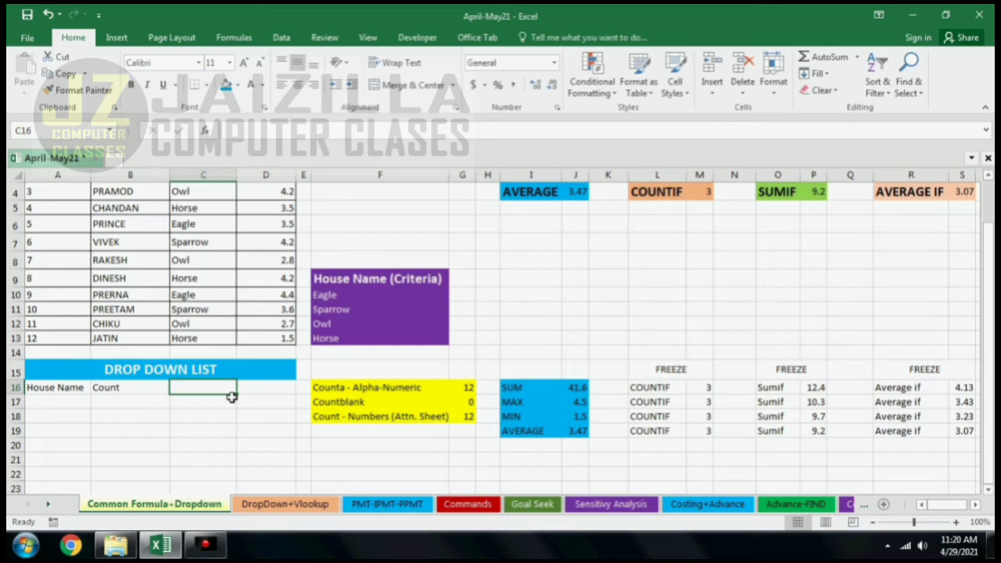
type("Sum")
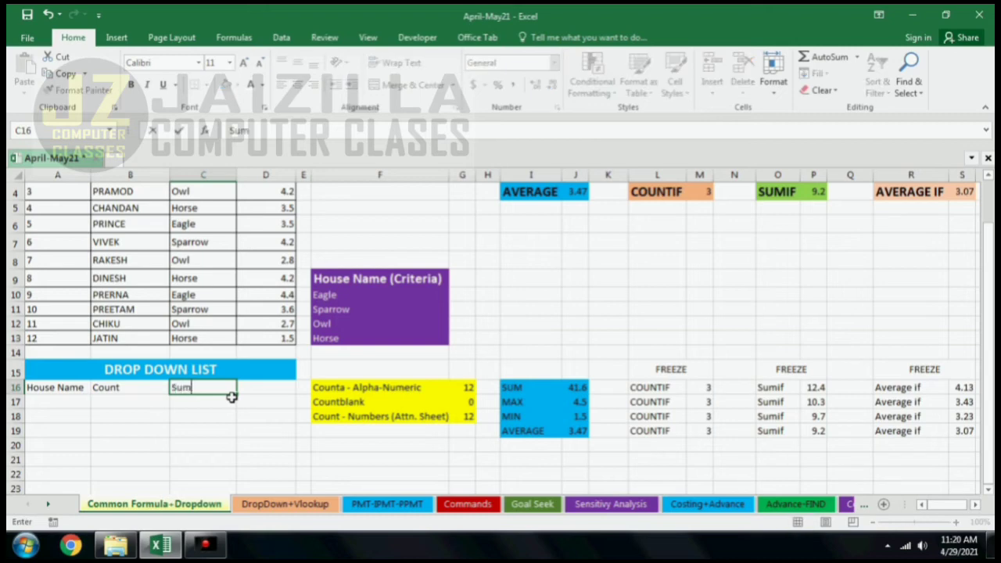
key("Tab")
type("Av")
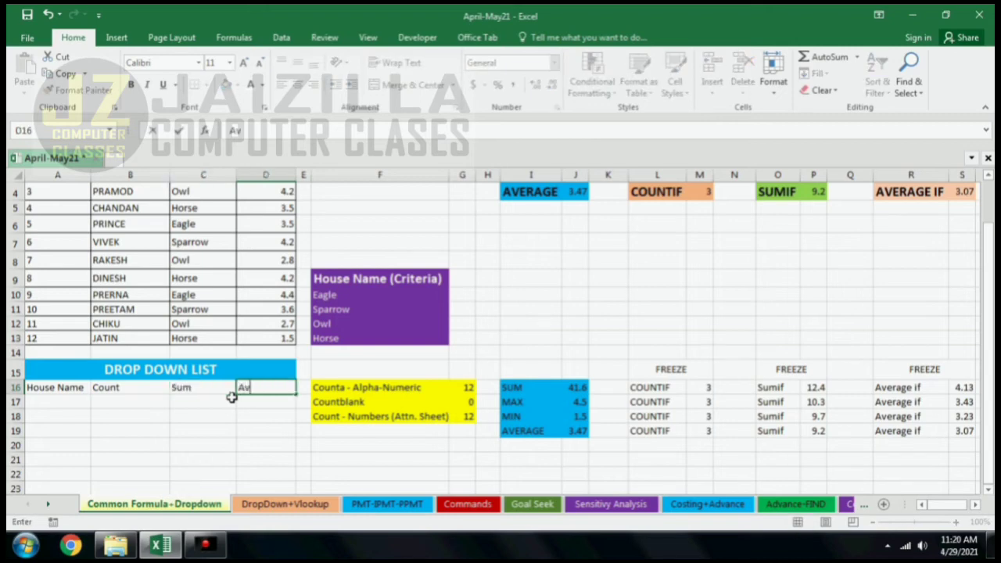
type("erage")
key("Return")
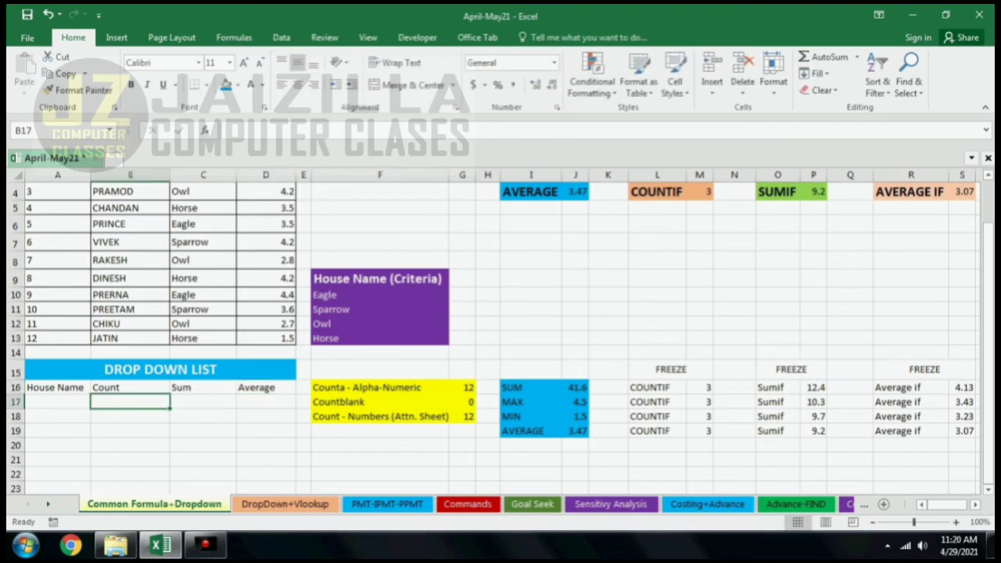
Fill the three FREEZE formula blocks in L15:S19 with light green
left_click_drag(656, 369, 934, 430)
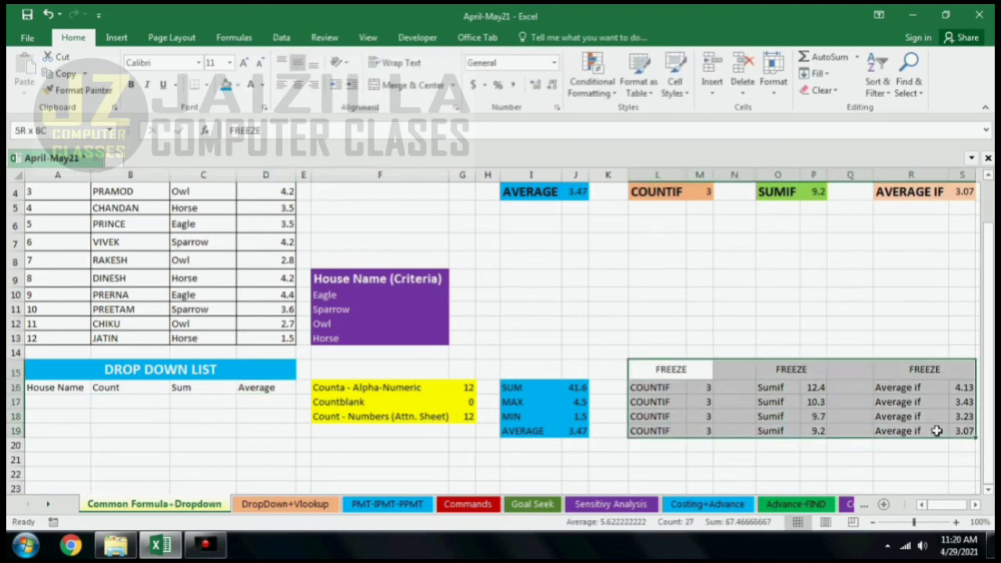
left_click(237, 84)
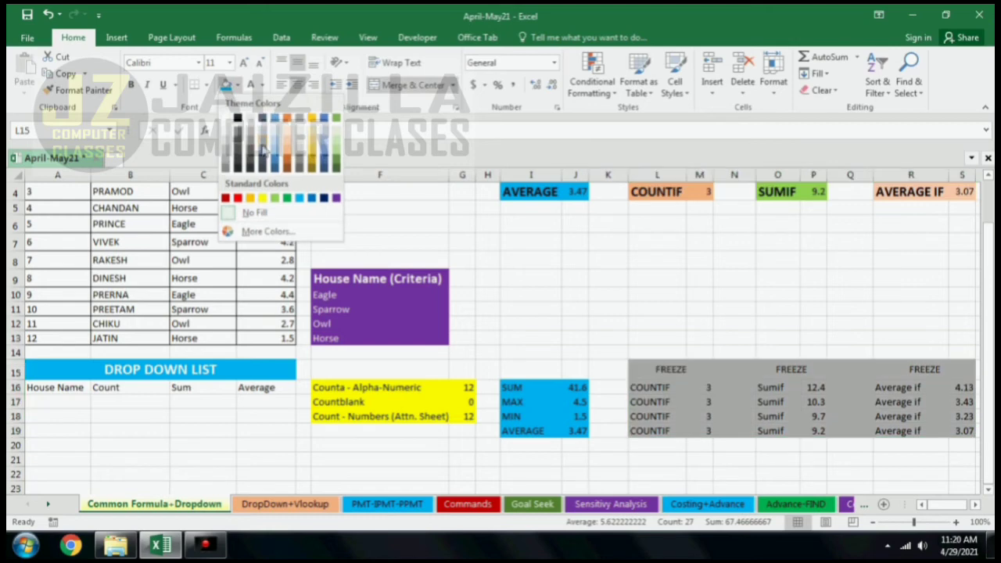
left_click(337, 154)
left_click(797, 389)
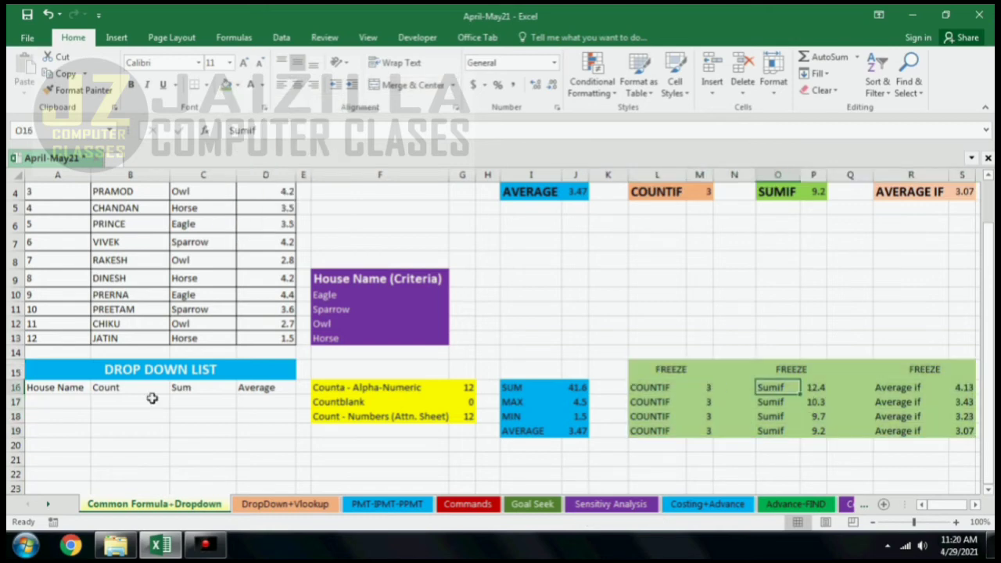
Make the column labels House Name, Count, Sum and Average in A16:D16 bold
left_click(73, 389)
left_click(69, 402)
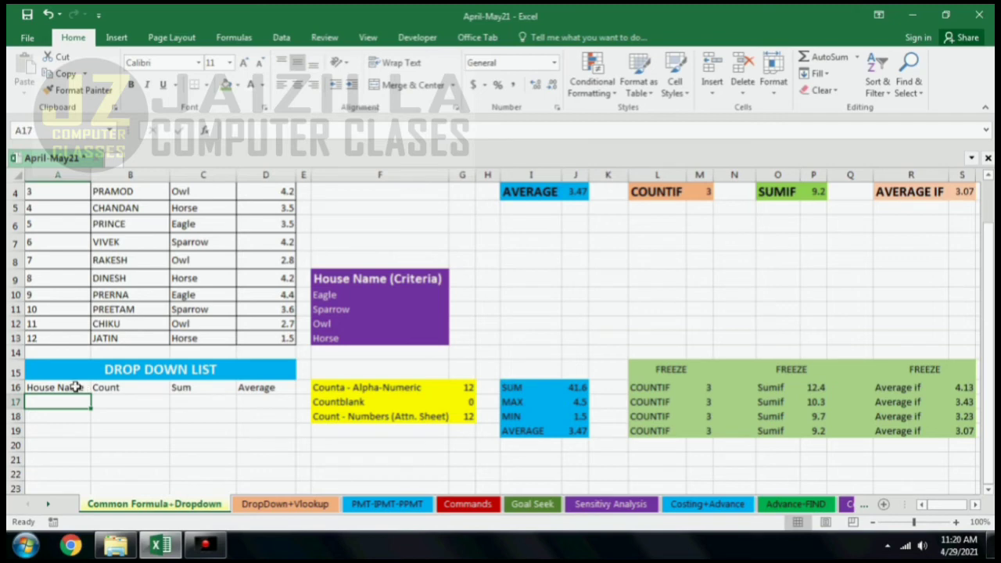
left_click_drag(75, 387, 245, 386)
key("ctrl+b")
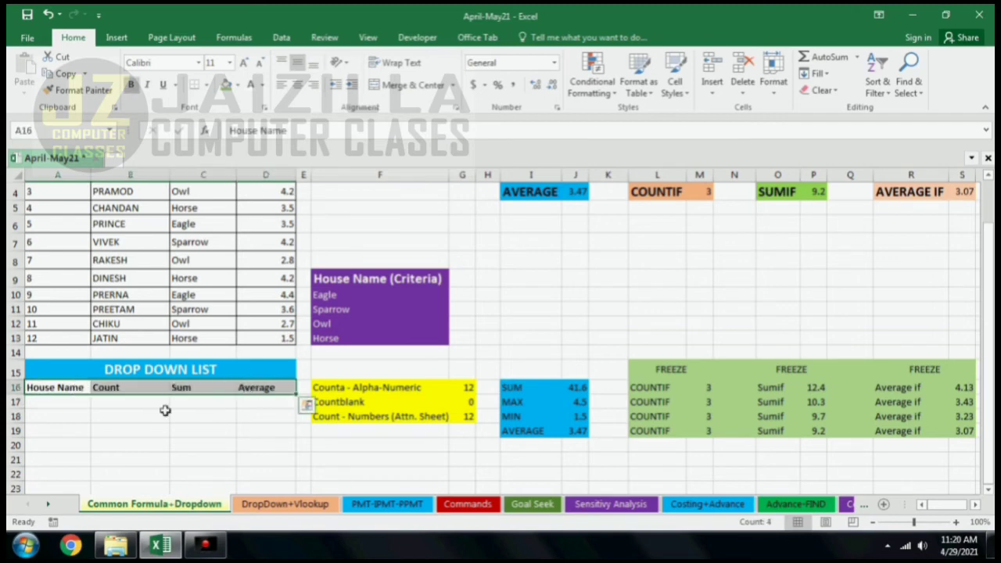
left_click(80, 401)
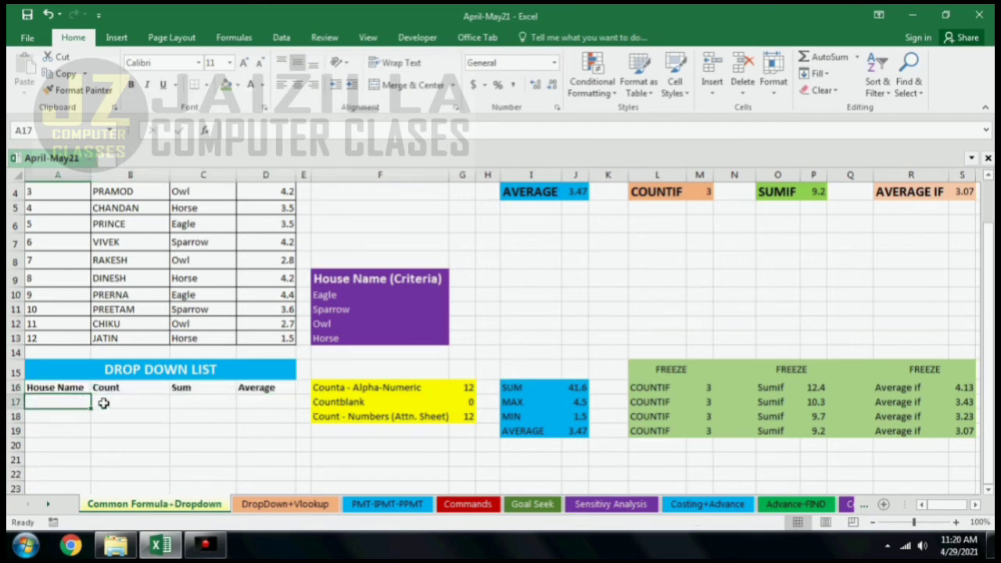
Enter =COUNTIF(C2:C13,A17) in B17 to count the students of the house named in A17
left_click(103, 403)
type("=")
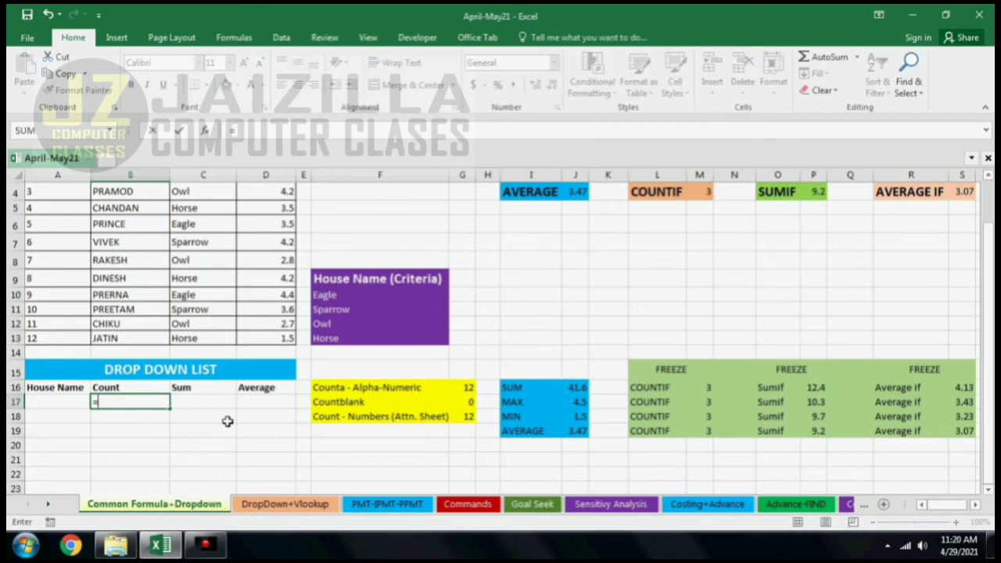
type("coun")
type("tif")
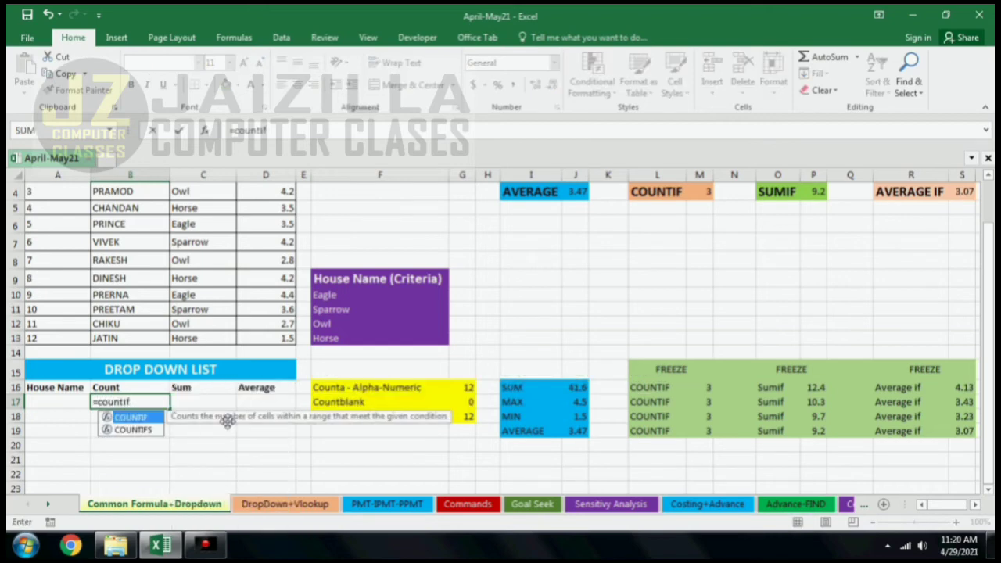
key("Tab")
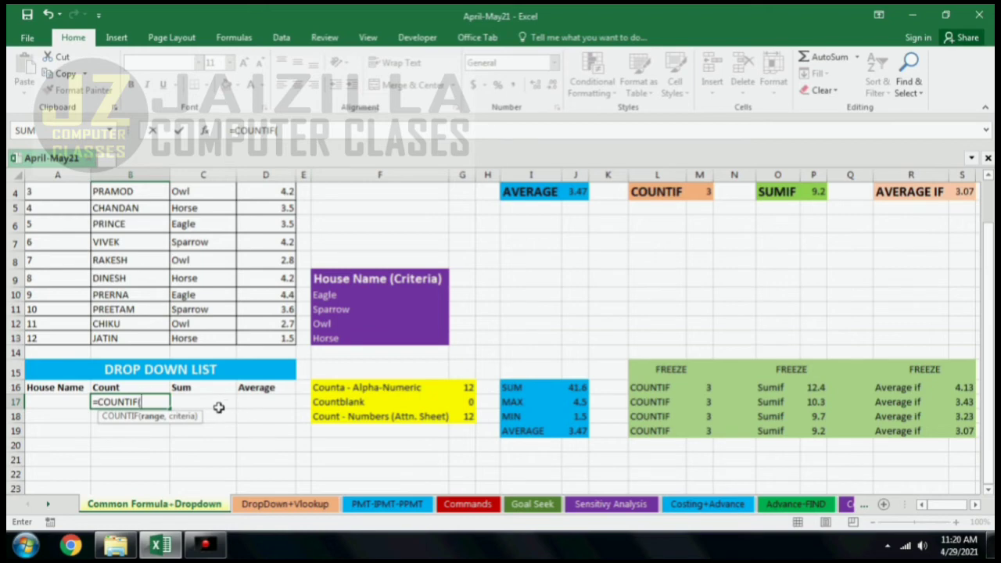
scroll(279, 410, "up", 1)
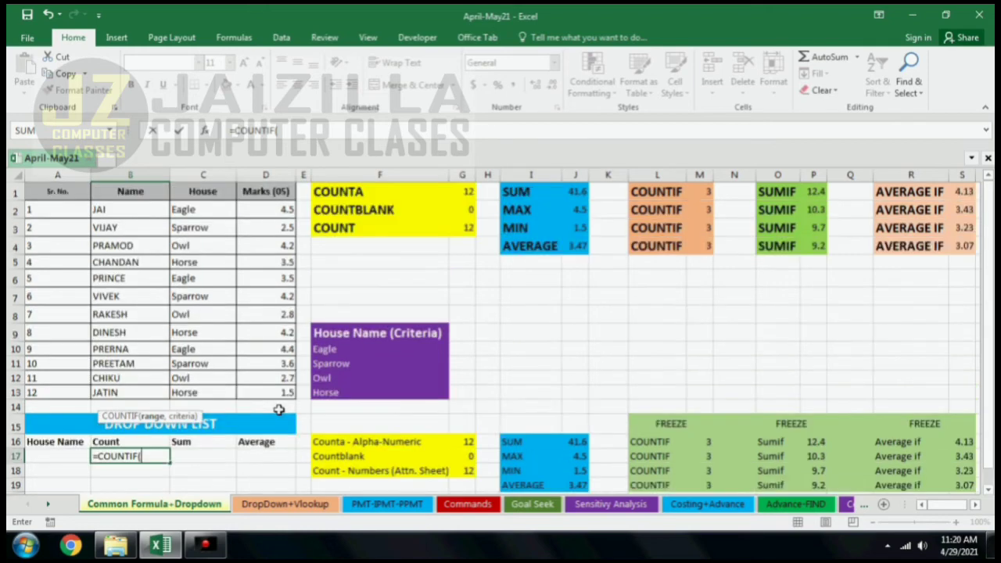
left_click_drag(205, 210, 197, 389)
type(",")
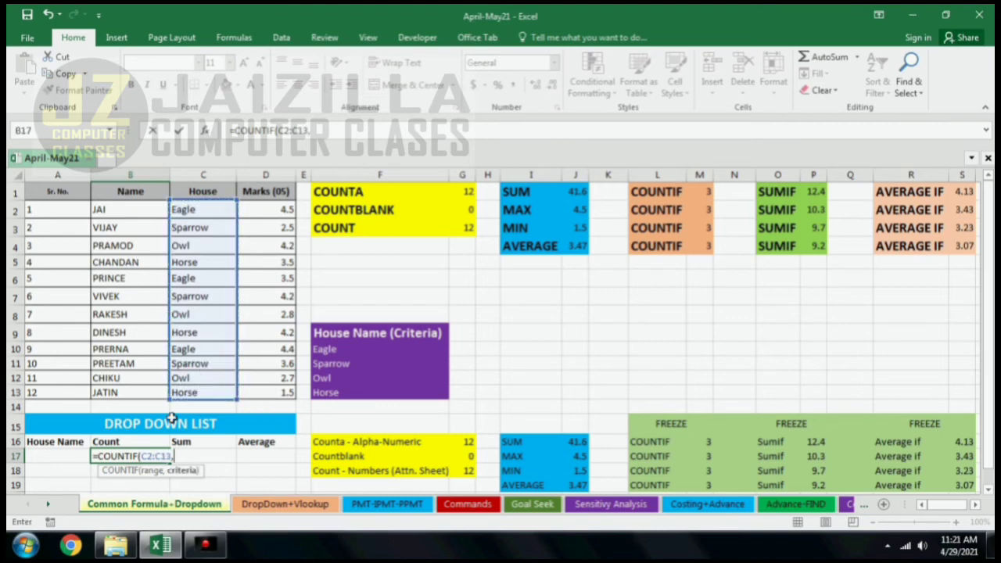
left_click(56, 455)
type(")")
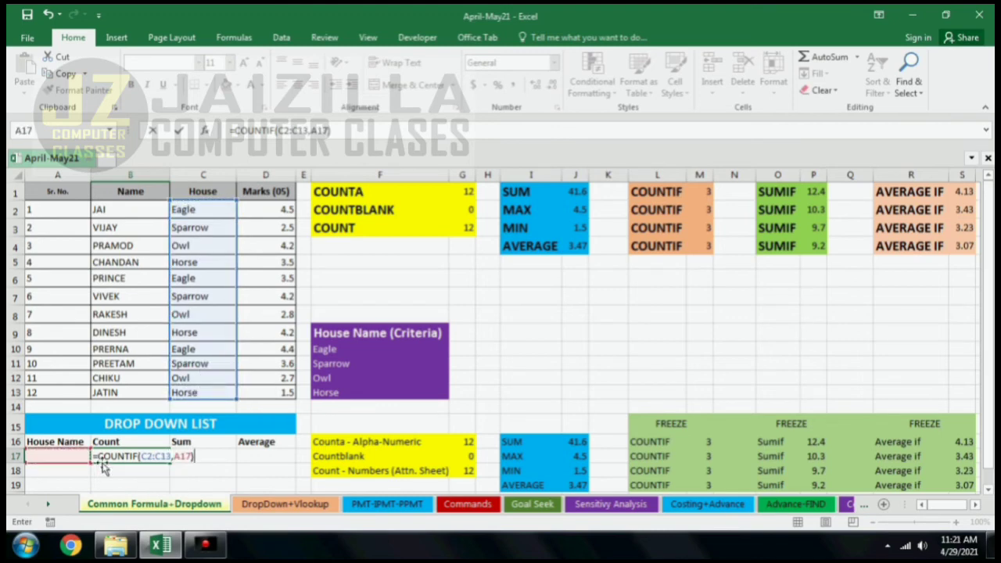
key("Return")
Examine the COUNTIF formula in B17 and its reference to criteria cell A17, leaving the formula unedited
left_click(102, 461)
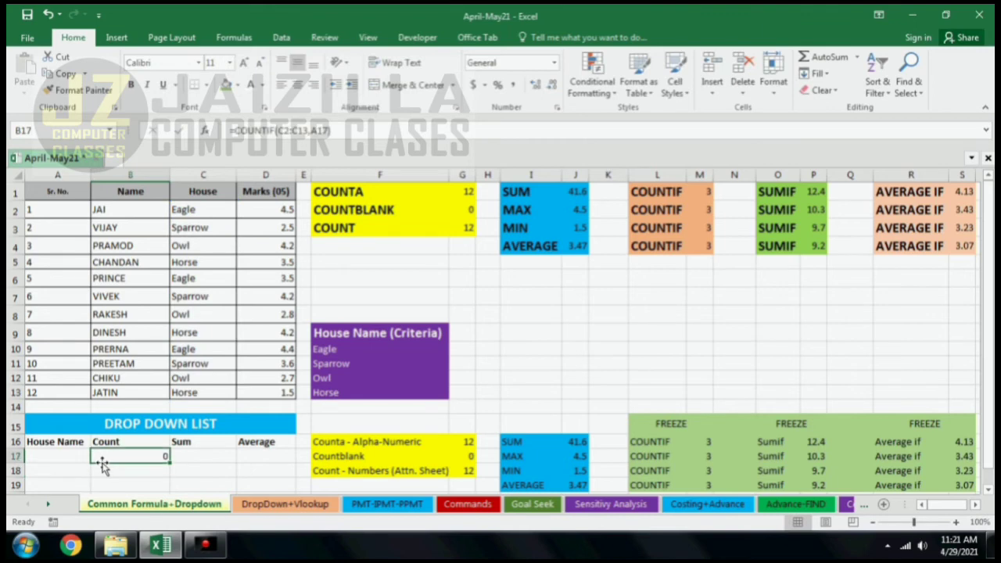
left_click(54, 456)
double_click(146, 455)
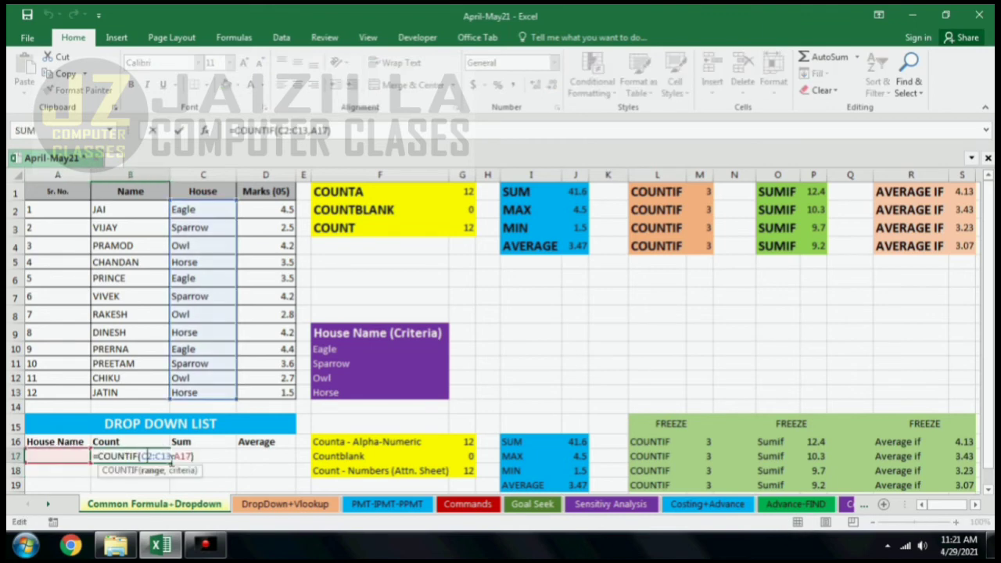
left_click_drag(183, 457, 186, 458)
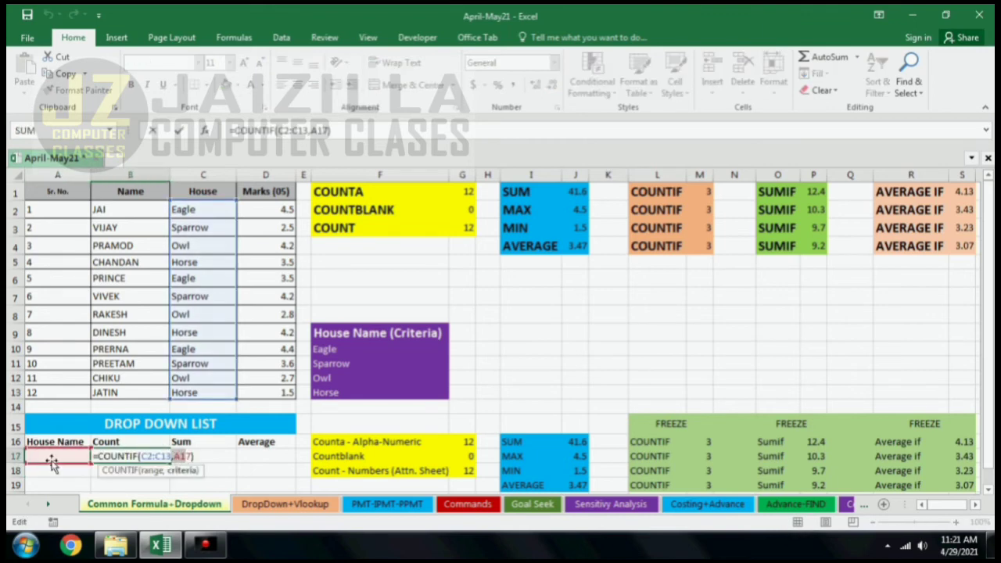
key("Escape")
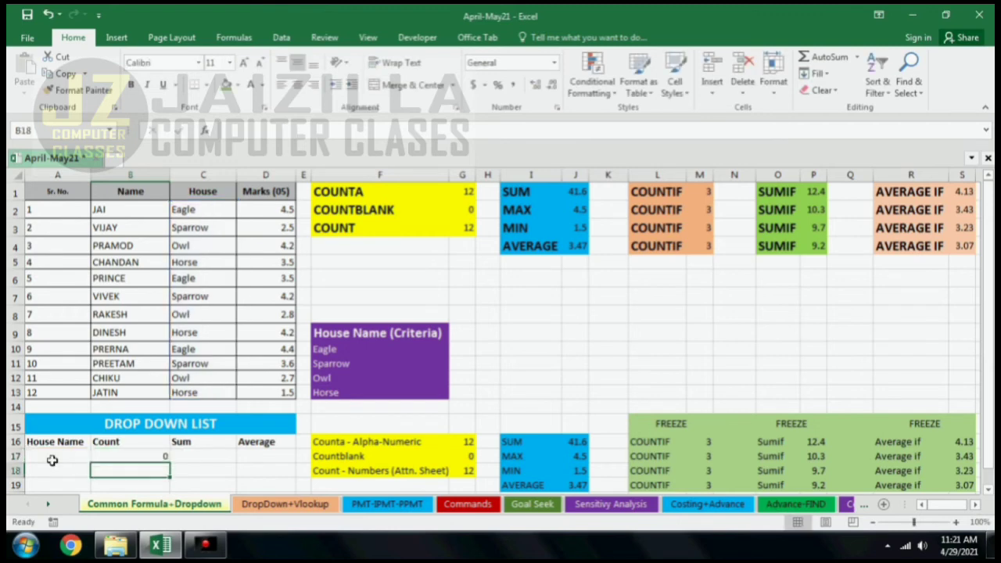
Enter =SUMIF(C2:D13,A17,D2:D13) in C17 to total the marks of the house named in A17
left_click(195, 453)
type("=sumif")
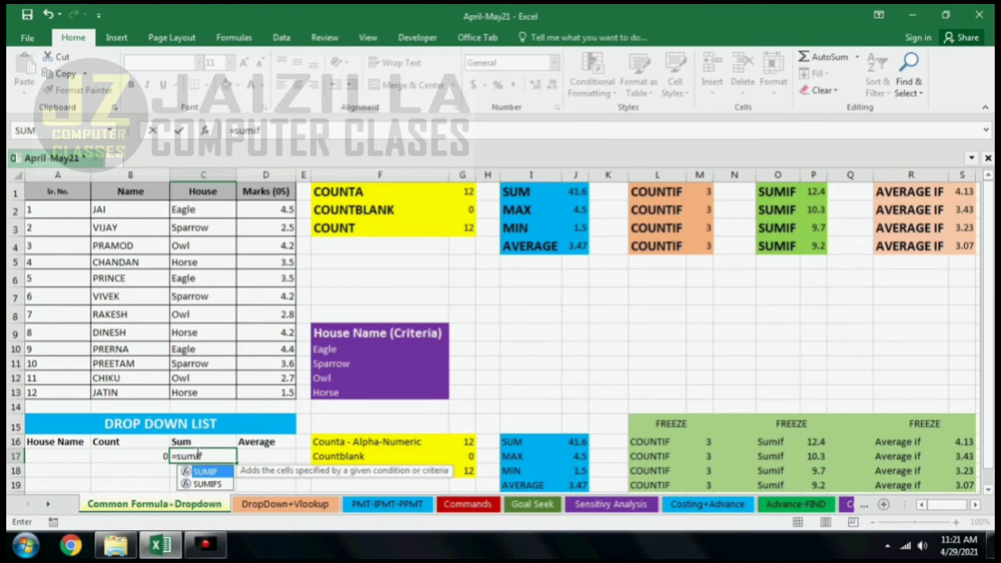
key("Tab")
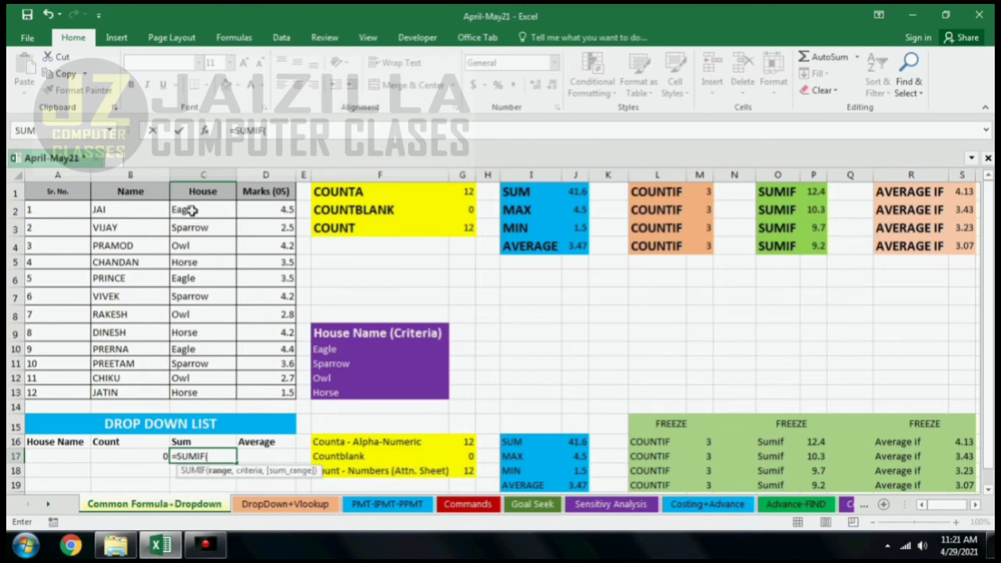
left_click_drag(192, 209, 263, 391)
type(",")
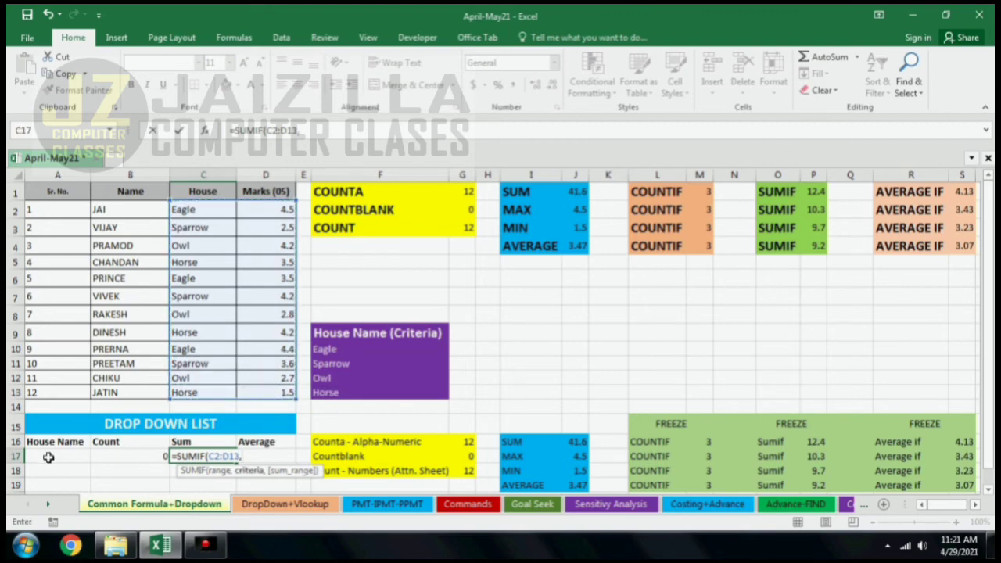
left_click(49, 457)
type(",")
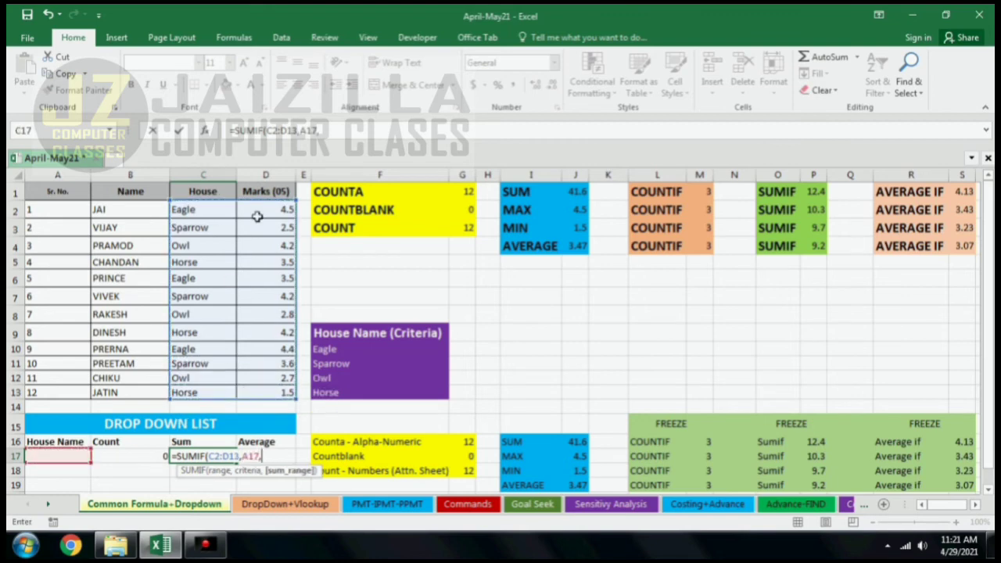
left_click_drag(263, 210, 263, 391)
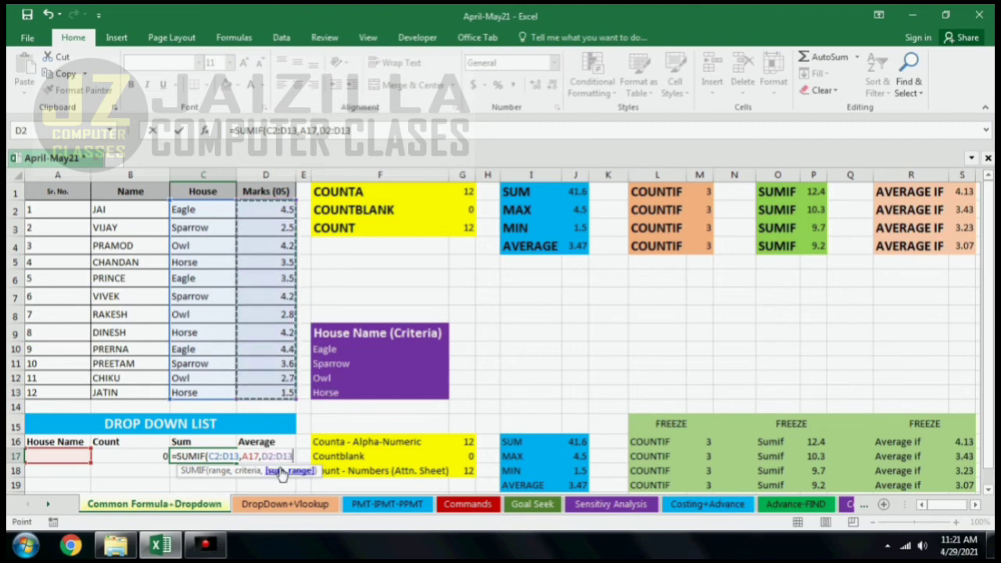
type(")")
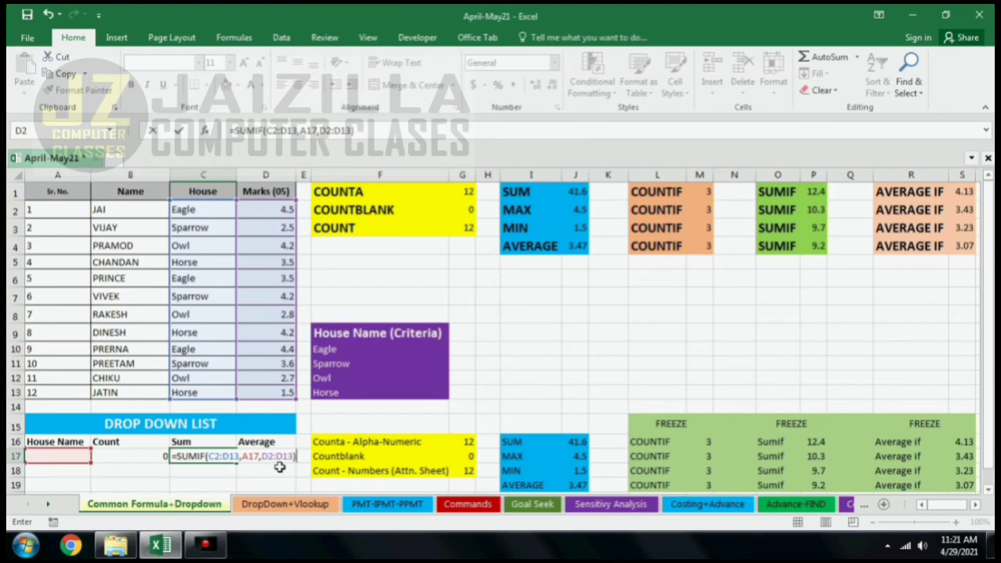
key("Return")
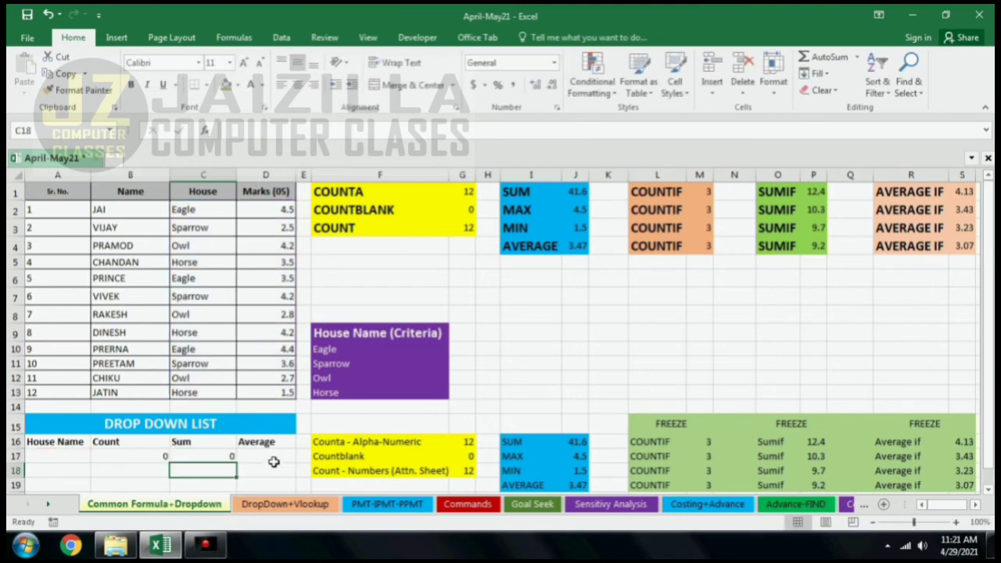
Enter =AVERAGEIF(C2:D13,A17,D2:D13) in D17 to average the marks of the house named in A17
left_click(268, 453)
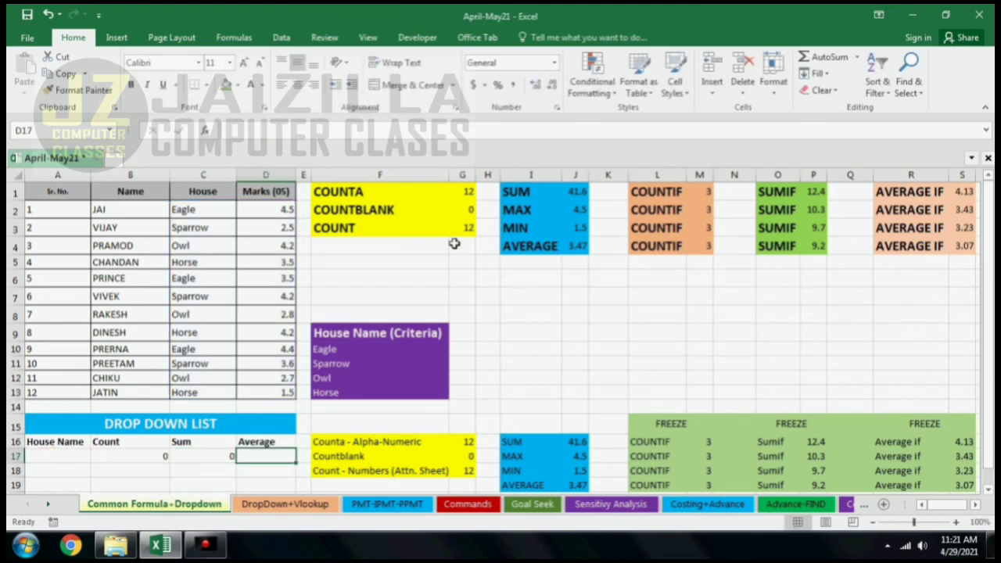
type("=")
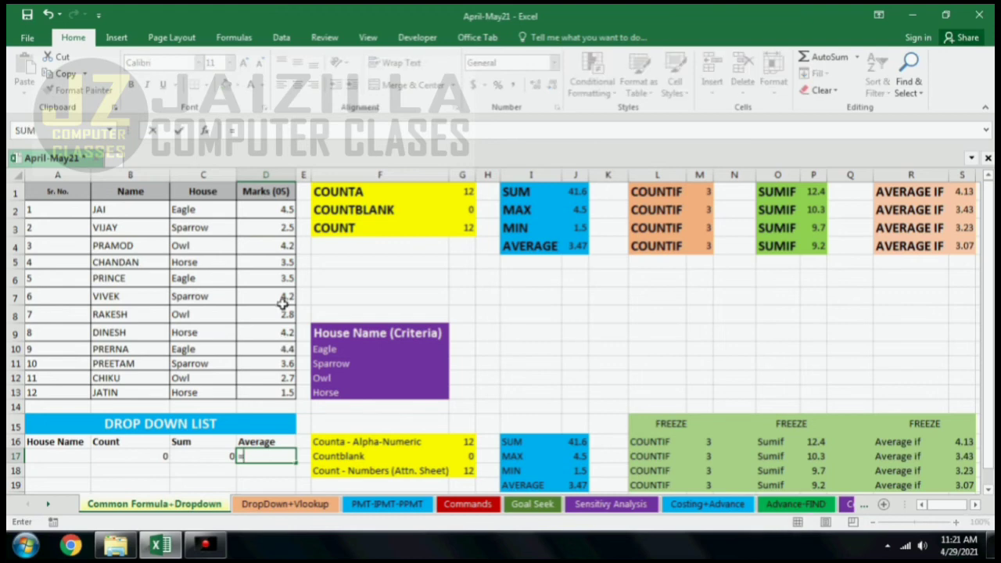
type("averageif")
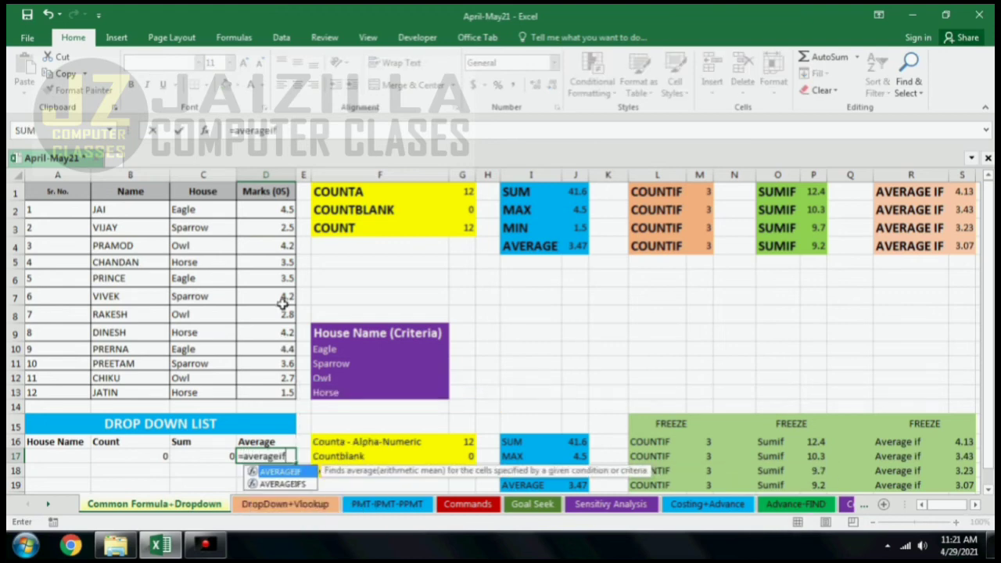
key("Tab")
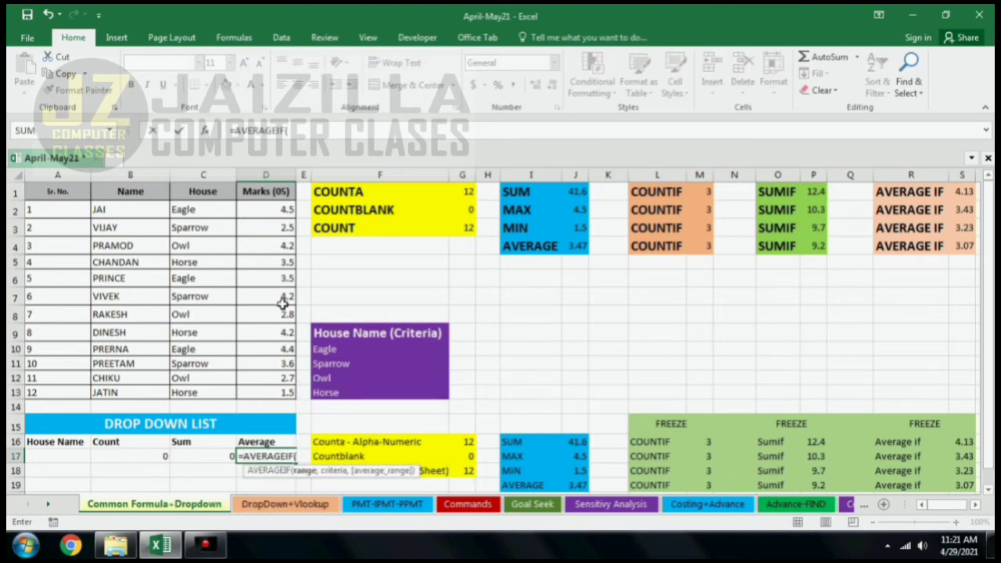
left_click(210, 211)
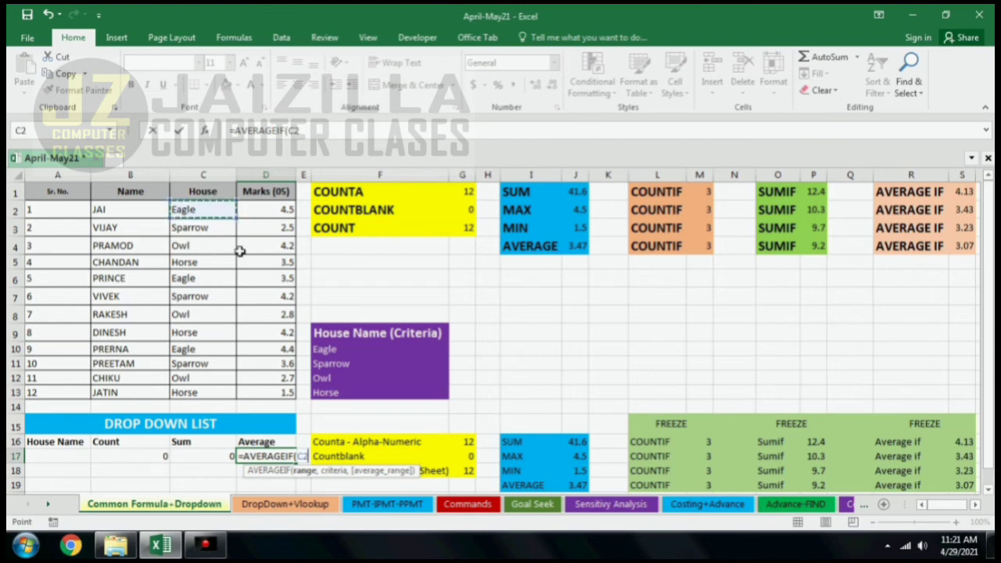
left_click_drag(240, 251, 256, 381)
type(",")
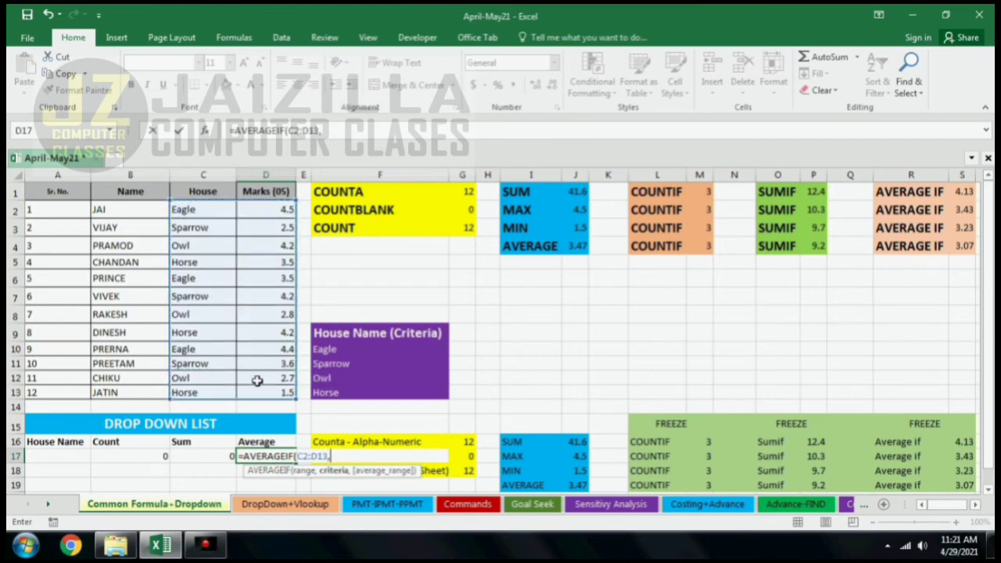
left_click(59, 456)
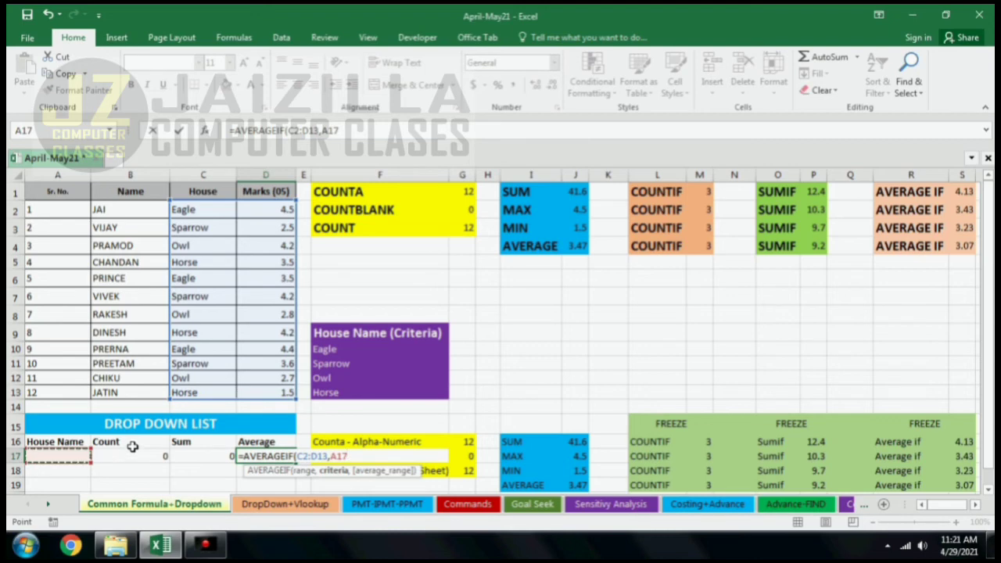
type(",")
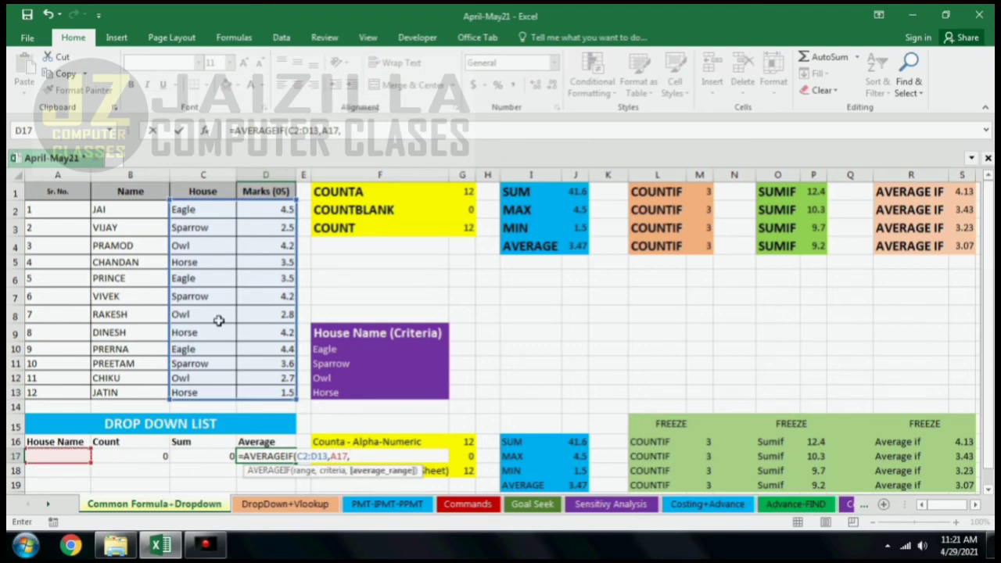
left_click_drag(267, 210, 282, 402)
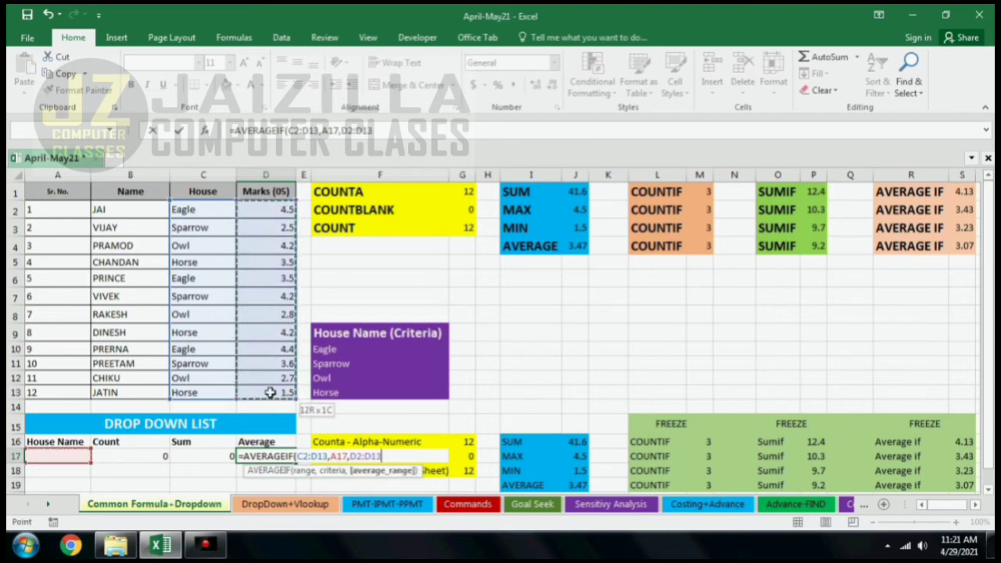
type(")")
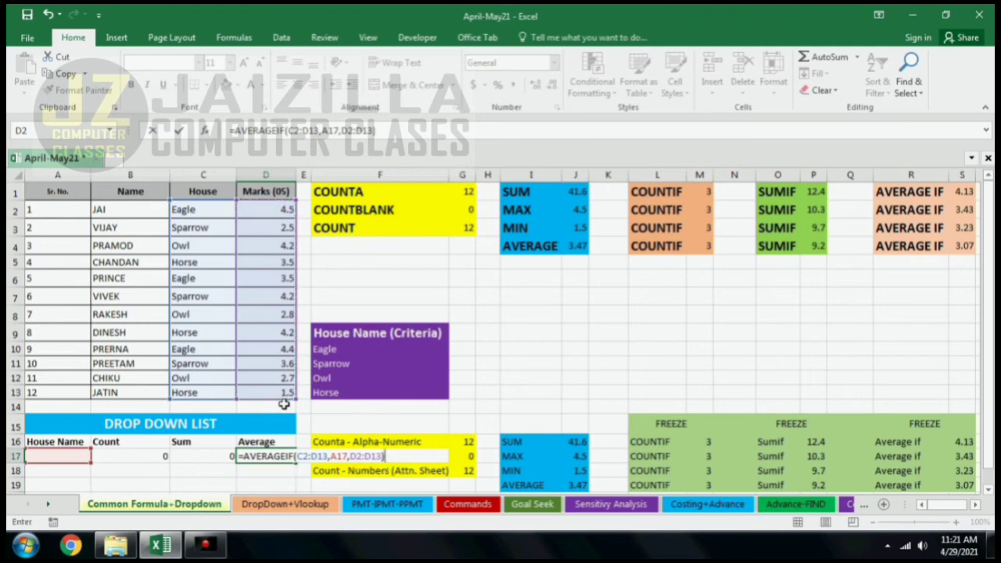
key("Return")
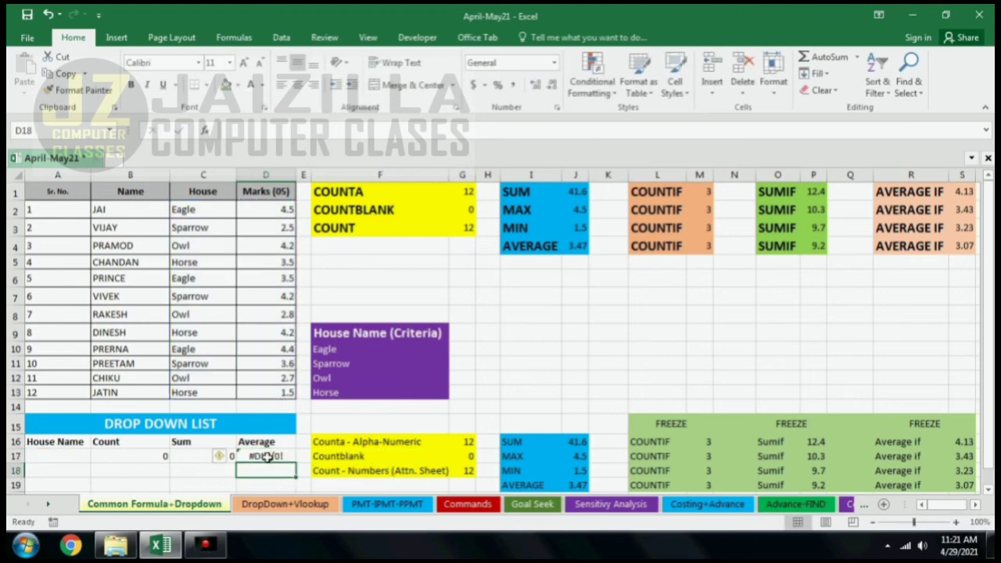
Compare the new AVERAGEIF formula in D17 and its criteria cell A17 with the frozen-reference formula in S16
left_click(242, 456)
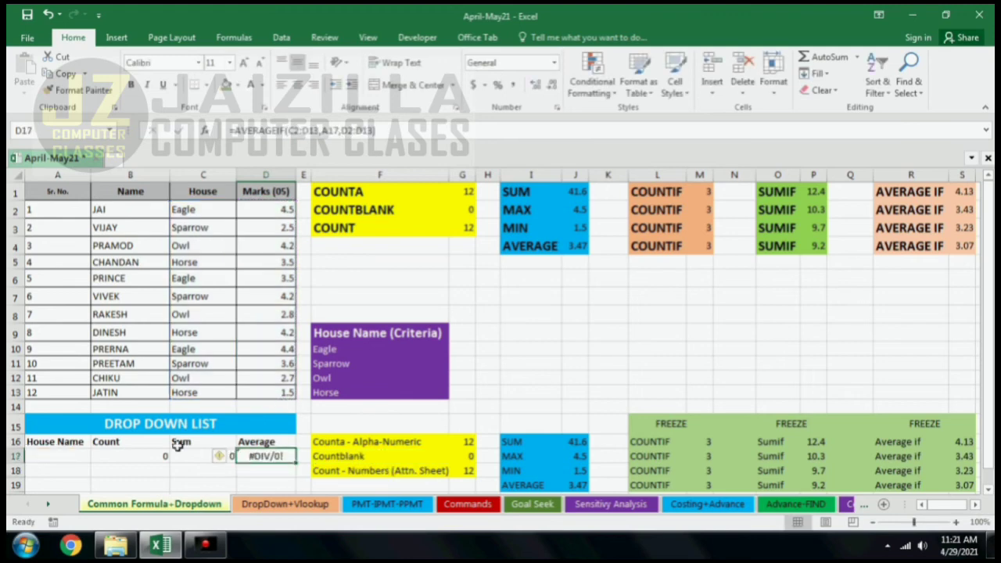
left_click(53, 454)
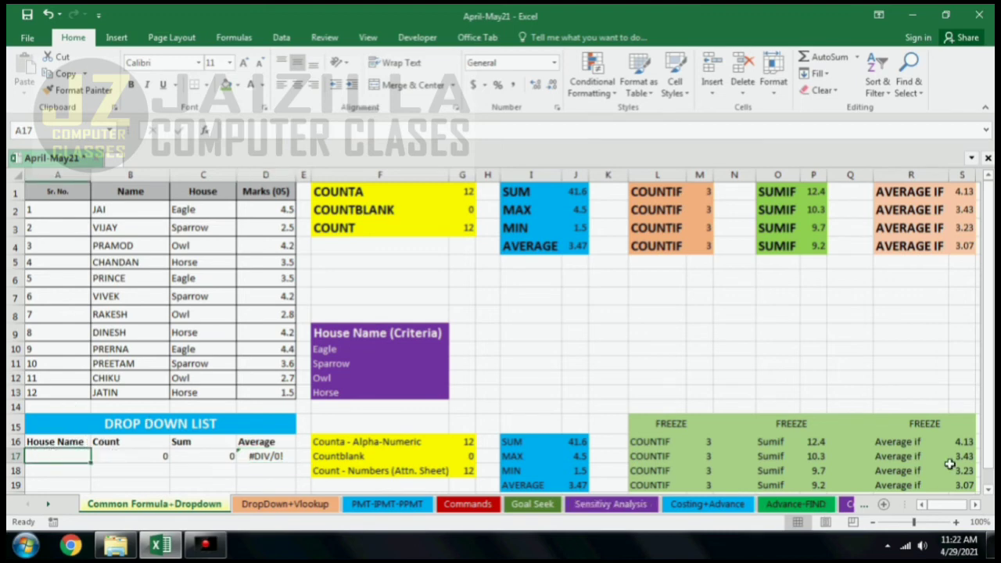
left_click(960, 442)
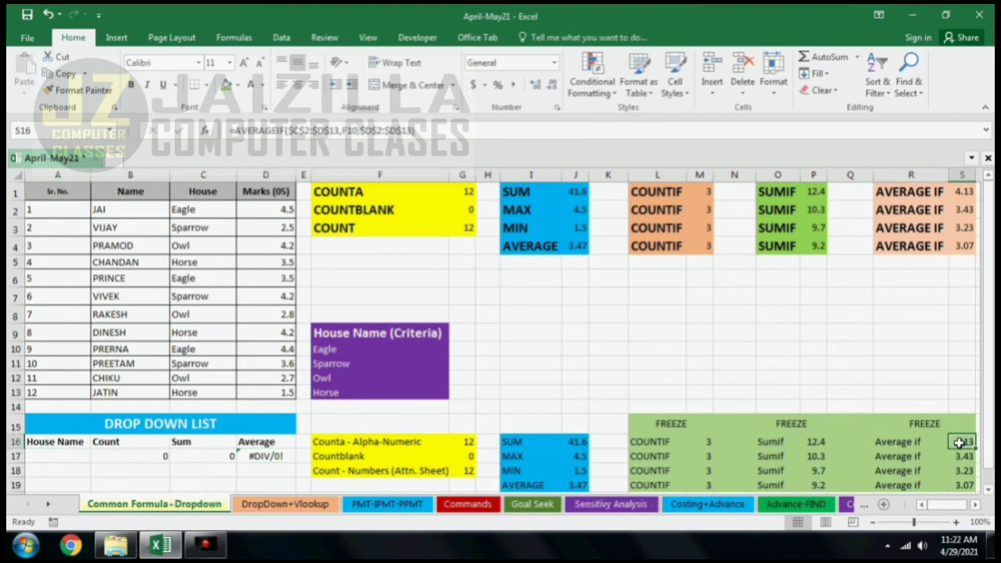
left_click(262, 456)
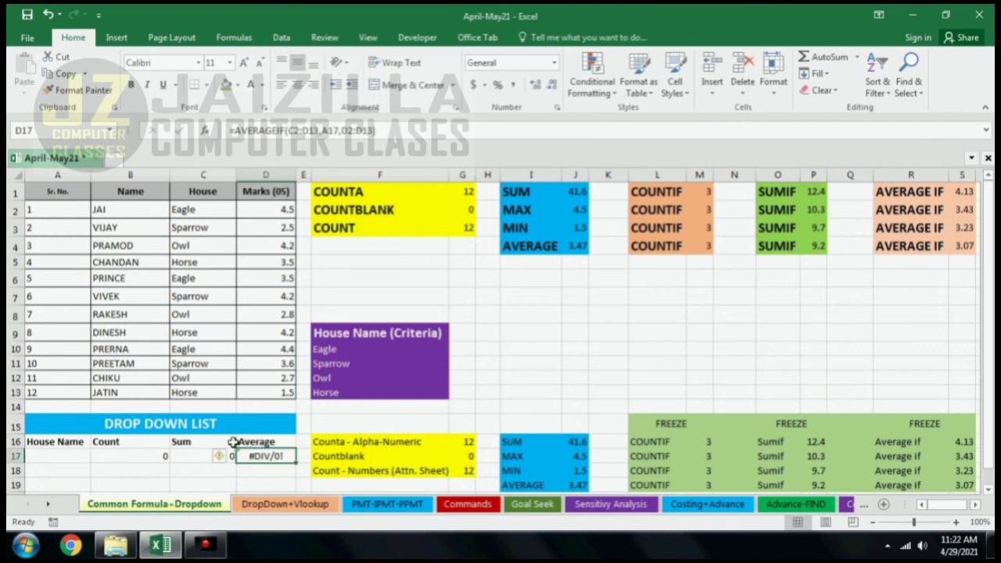
Add list data validation to A17 with the house column =$C$2:$C$13 as its source
left_click(75, 454)
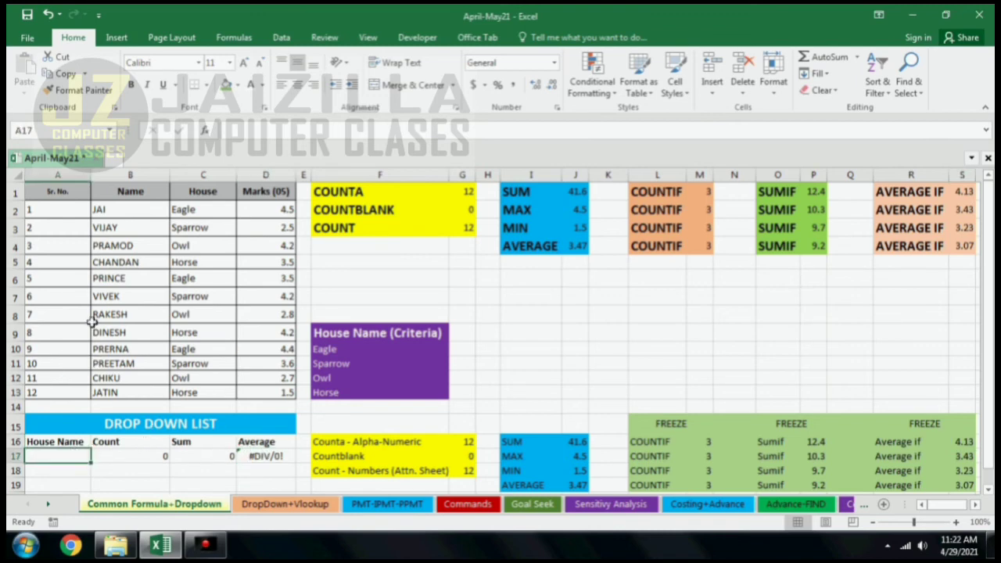
left_click(284, 39)
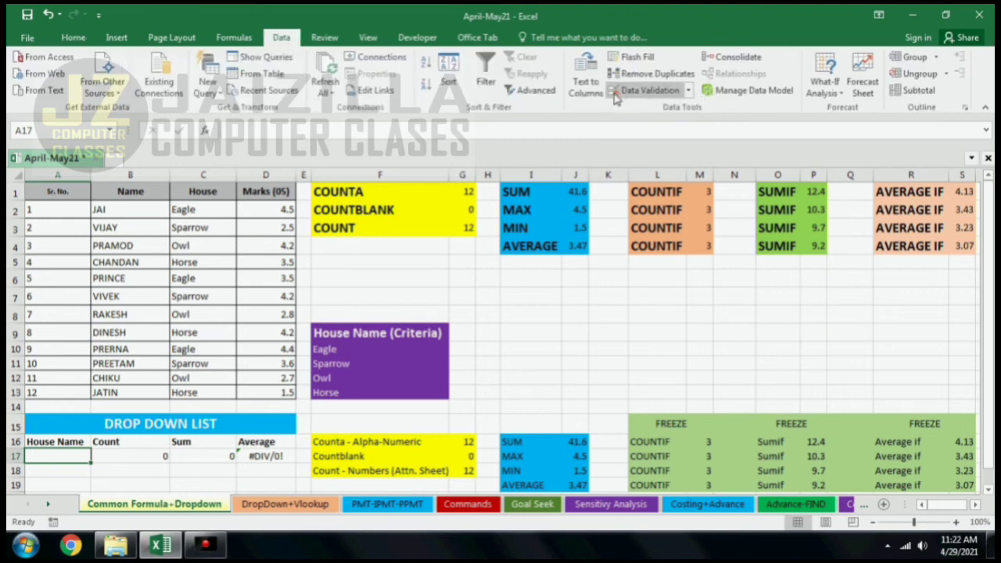
left_click(688, 89)
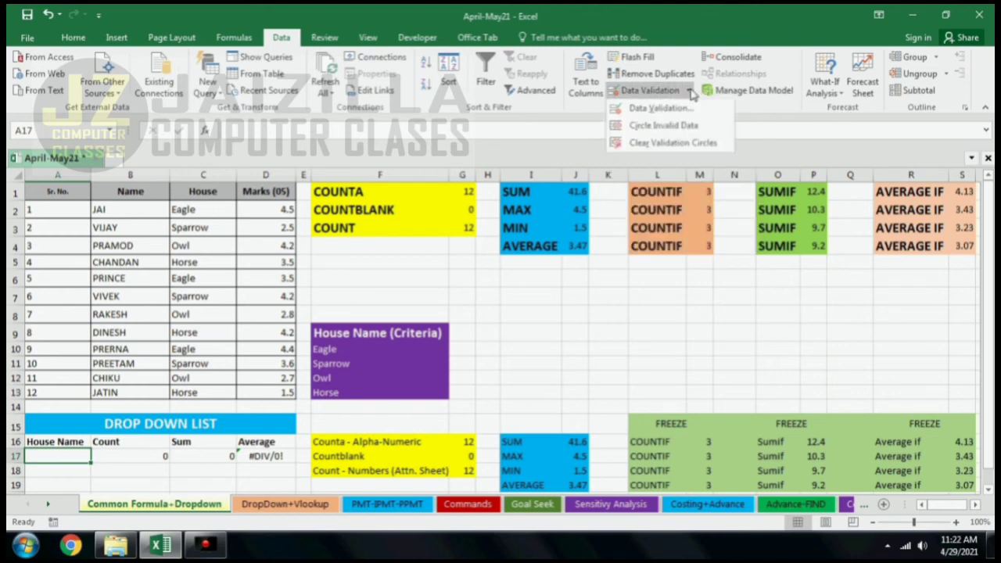
left_click(644, 109)
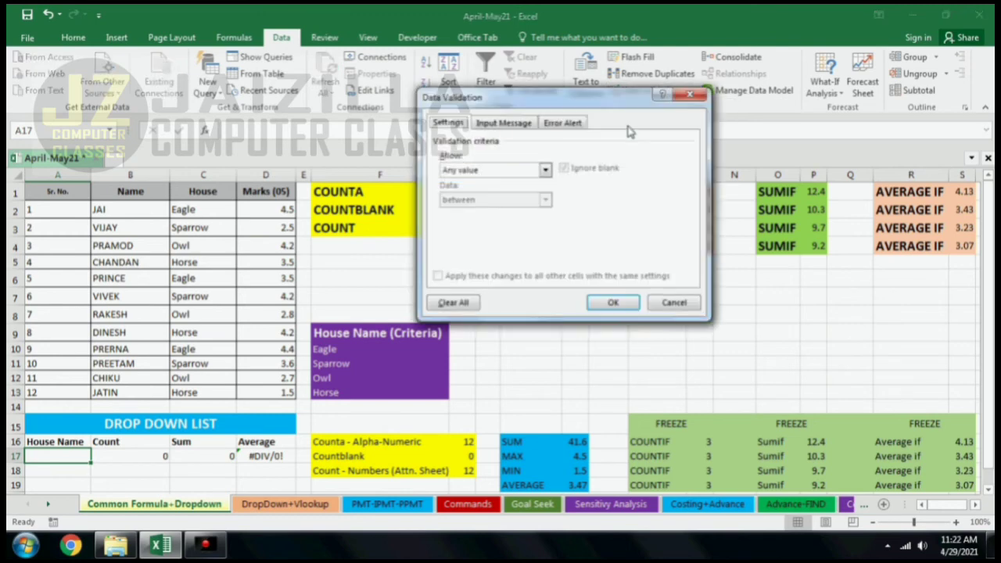
left_click(512, 171)
left_click(461, 212)
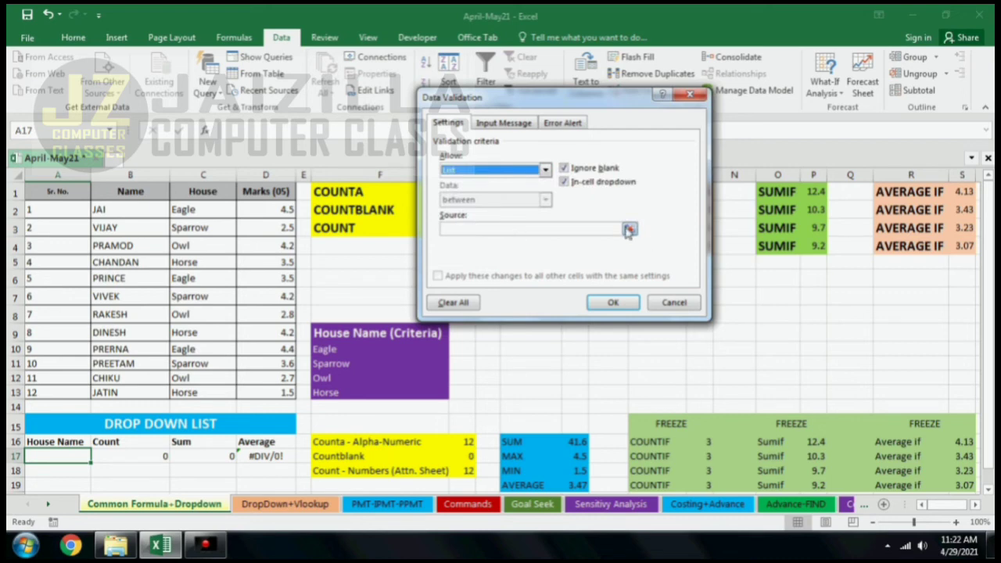
left_click(629, 229)
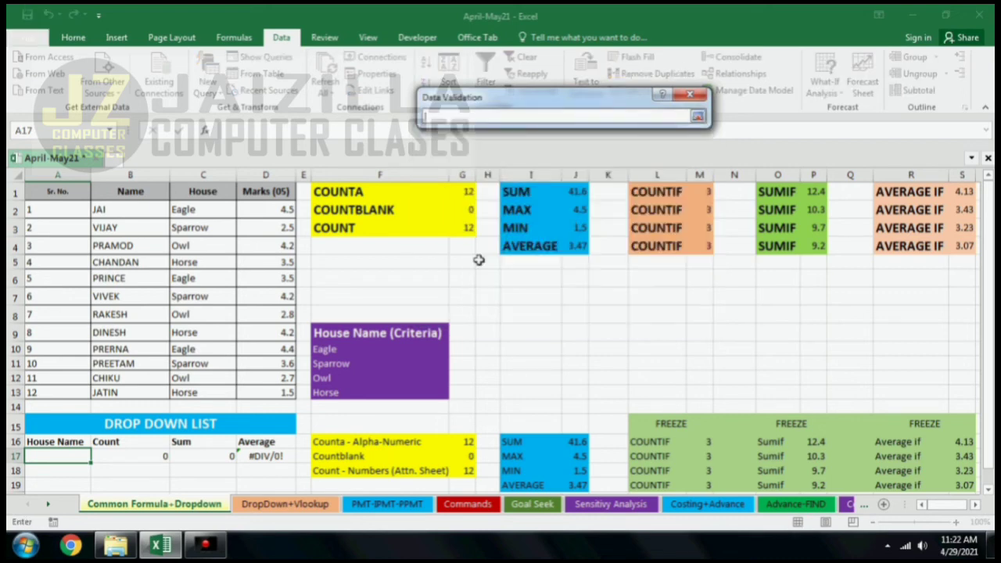
left_click_drag(201, 210, 203, 384)
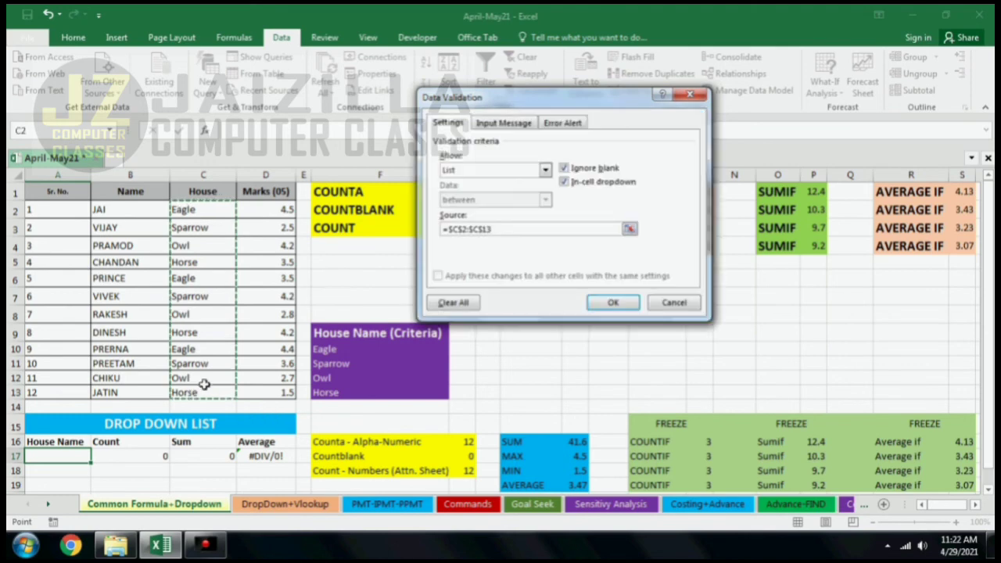
key("Return")
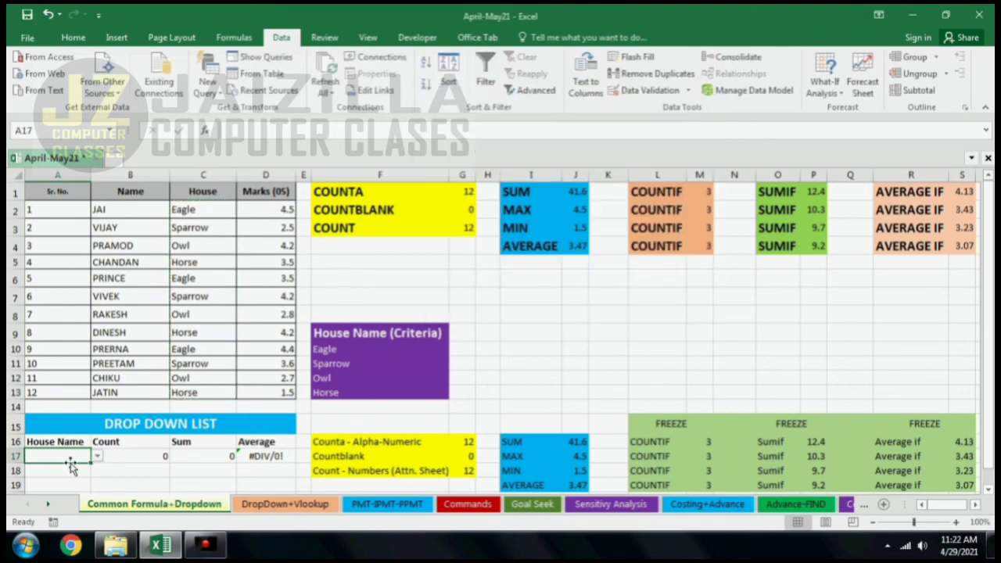
Choose Eagle from the drop-down list in A17 and format the average in D17 as a number with two decimals
left_click(97, 456)
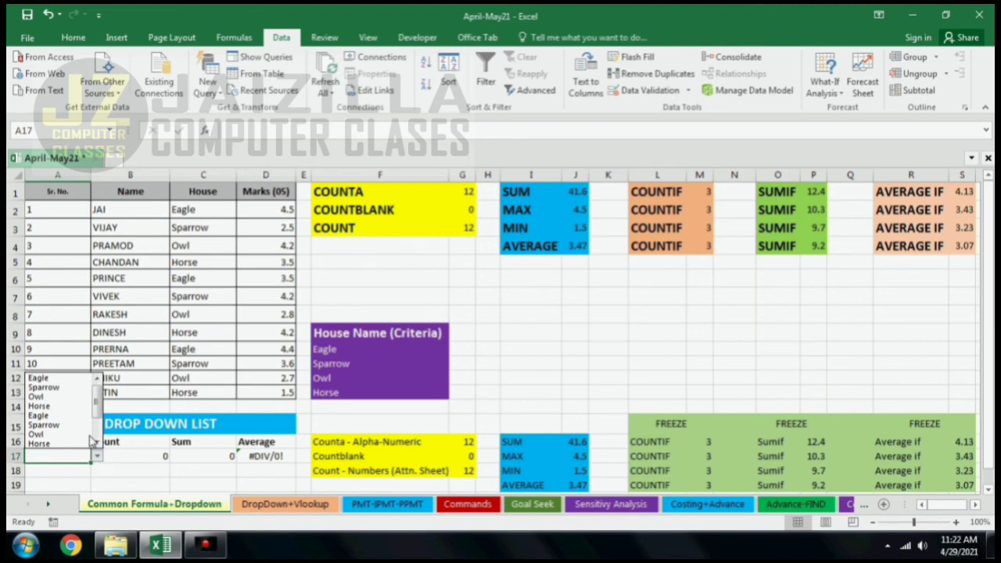
left_click(68, 377)
left_click(268, 456)
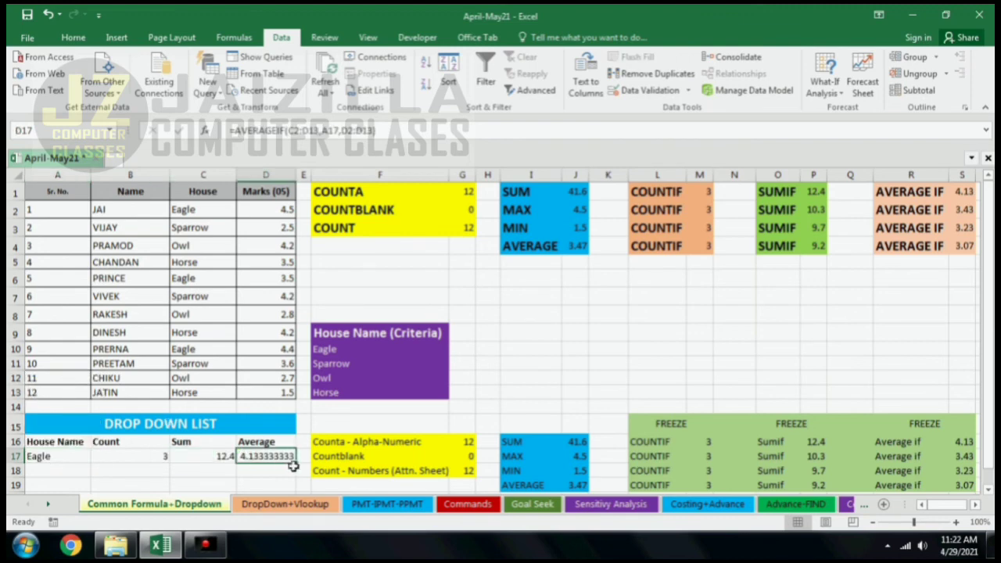
key("ctrl+shift+1")
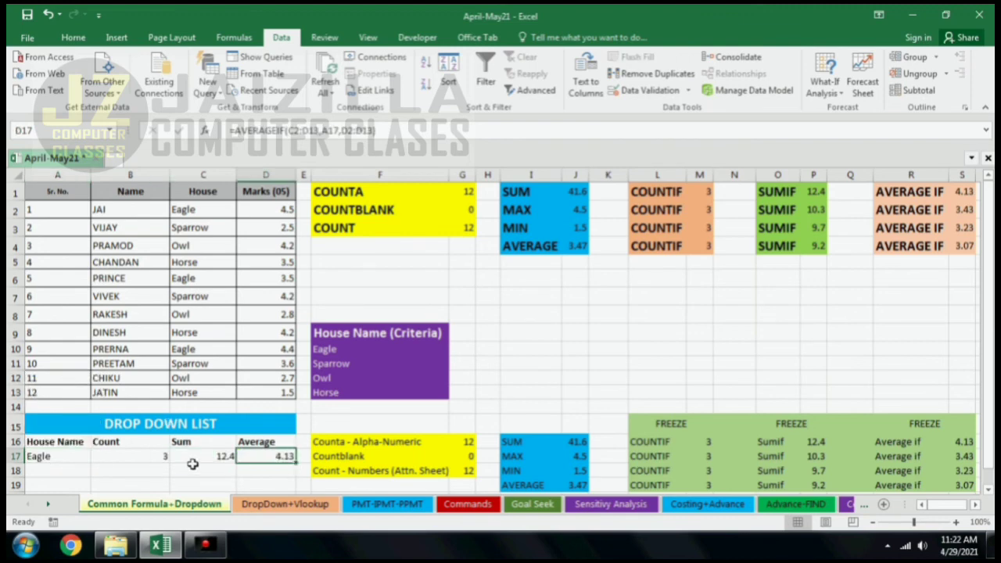
Switch the house in A17 to Sparrow using its drop-down list
left_click(64, 461)
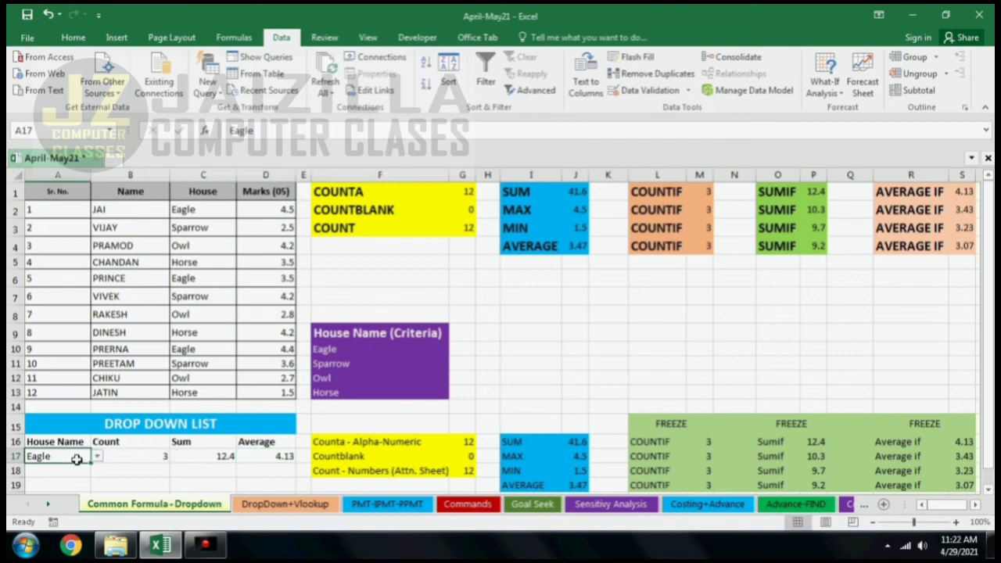
left_click(97, 457)
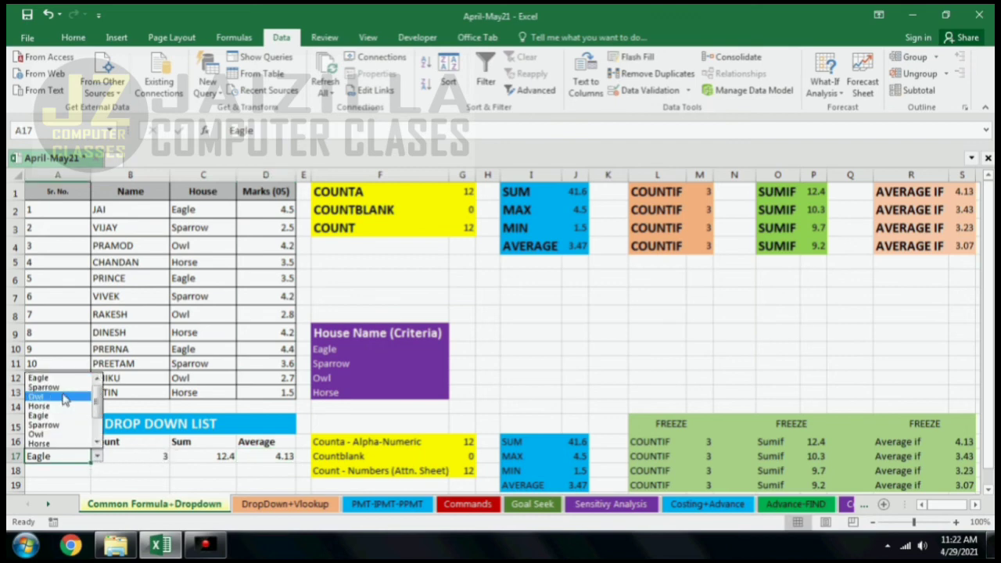
left_click(63, 387)
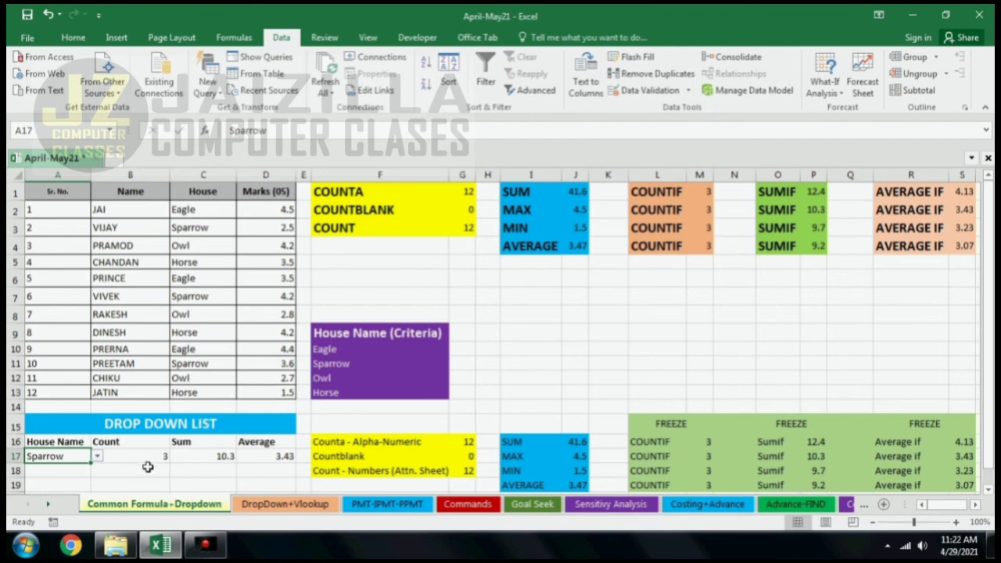
Go through the first house entries in column C and replace the house in C6 with Dolphin
left_click(195, 210)
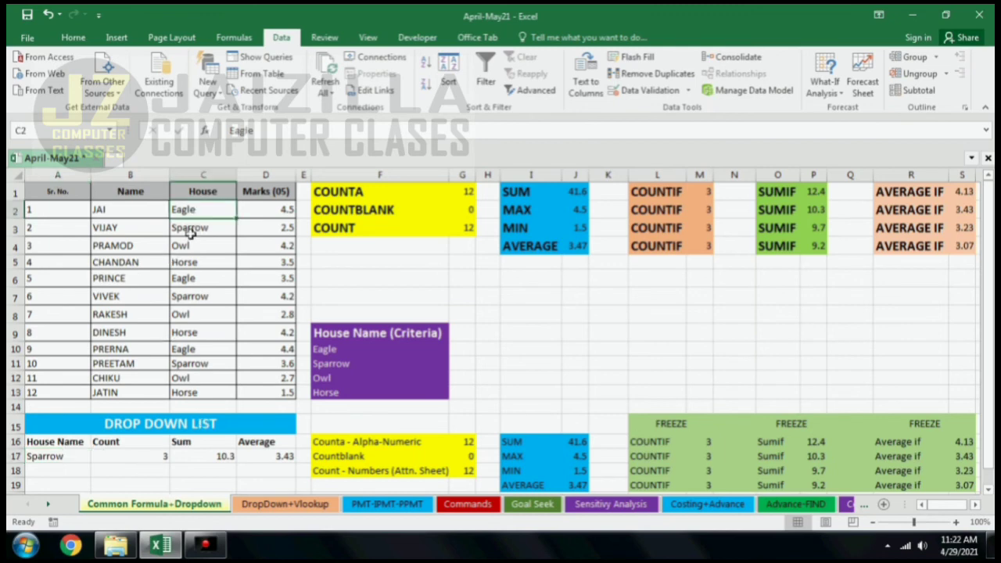
left_click(190, 231)
left_click(190, 248)
left_click(189, 263)
left_click(188, 277)
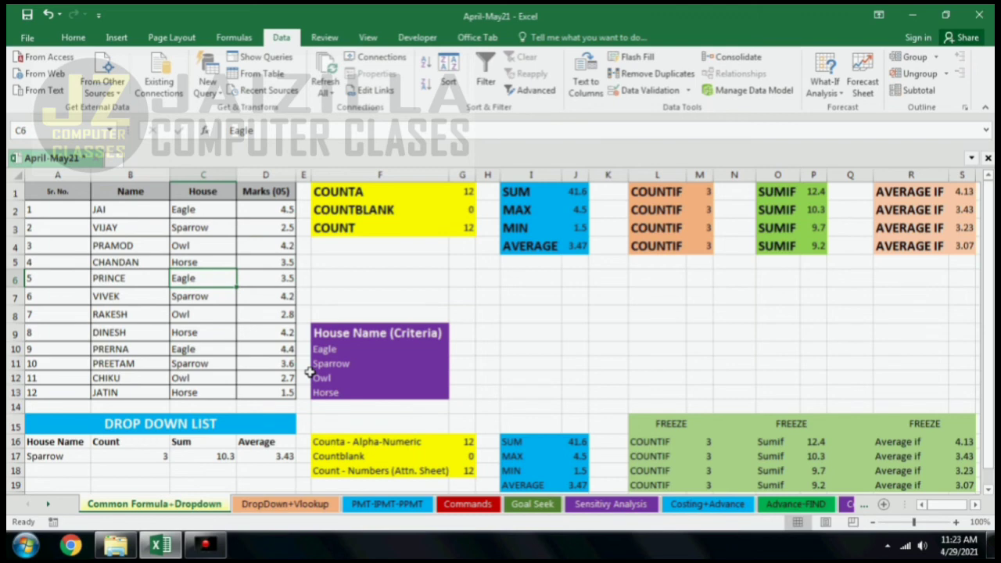
type("Do")
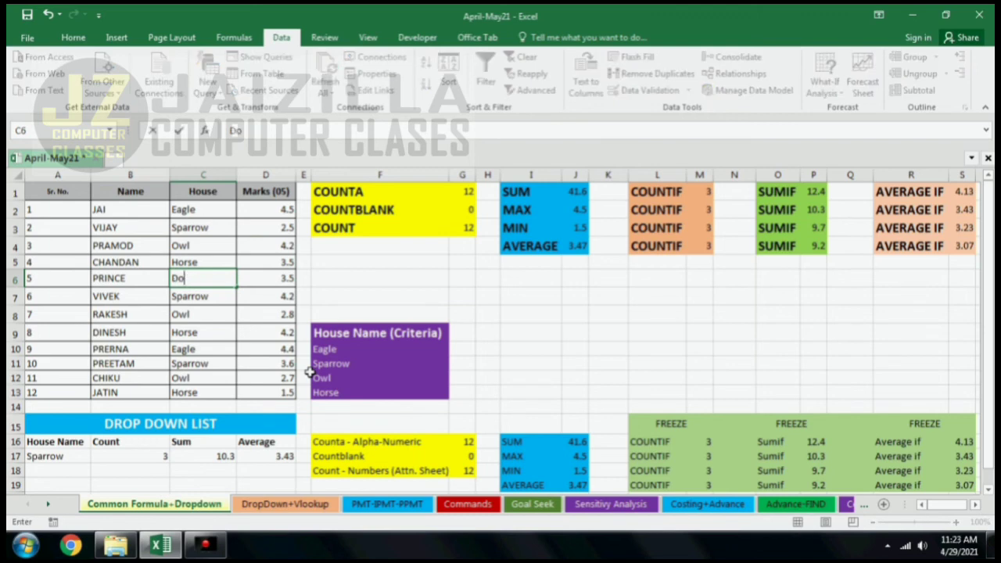
type("lphin")
key("Return")
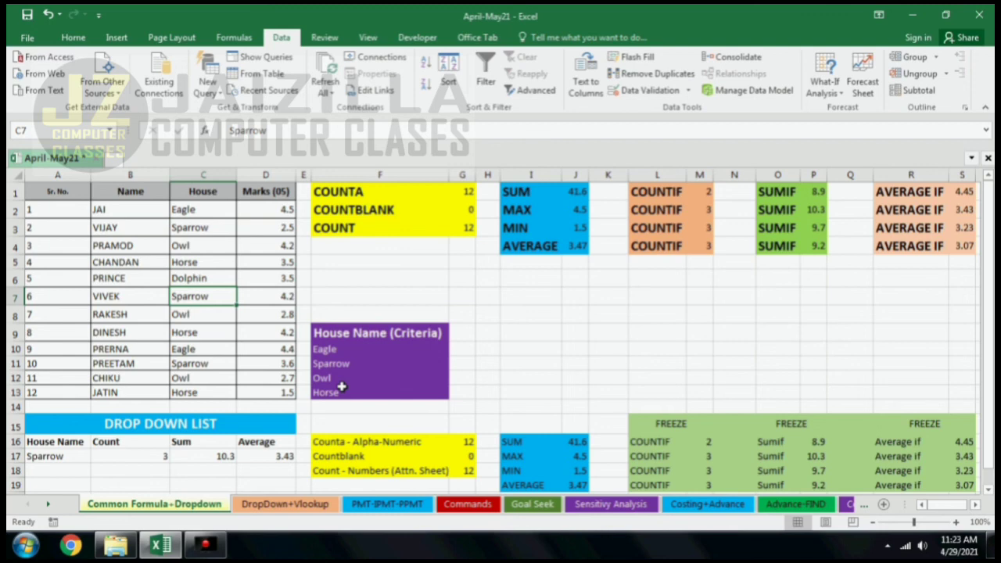
Replace the house in C11 with Tiger
key("Down")
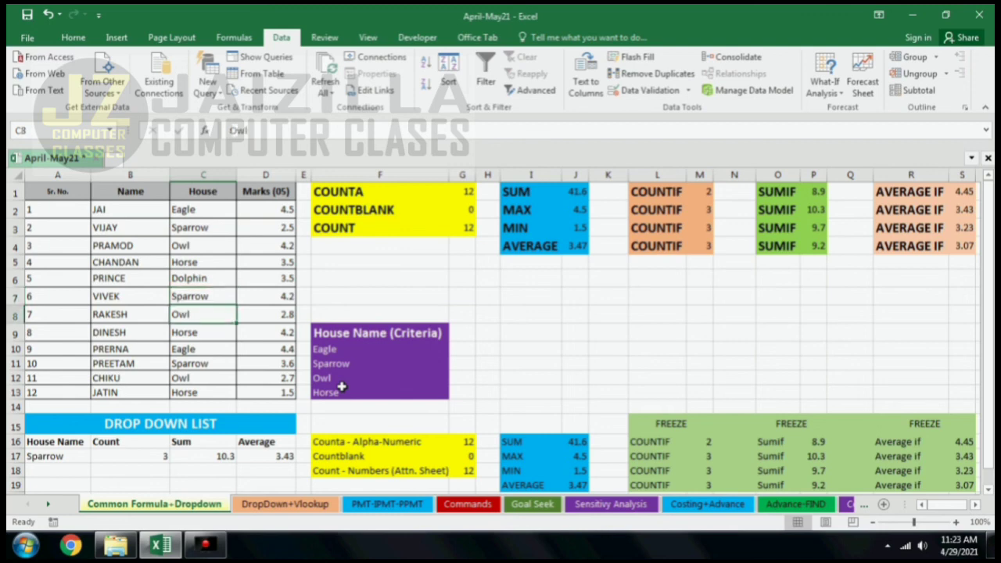
key("Down")
key("Down")
key("Down")
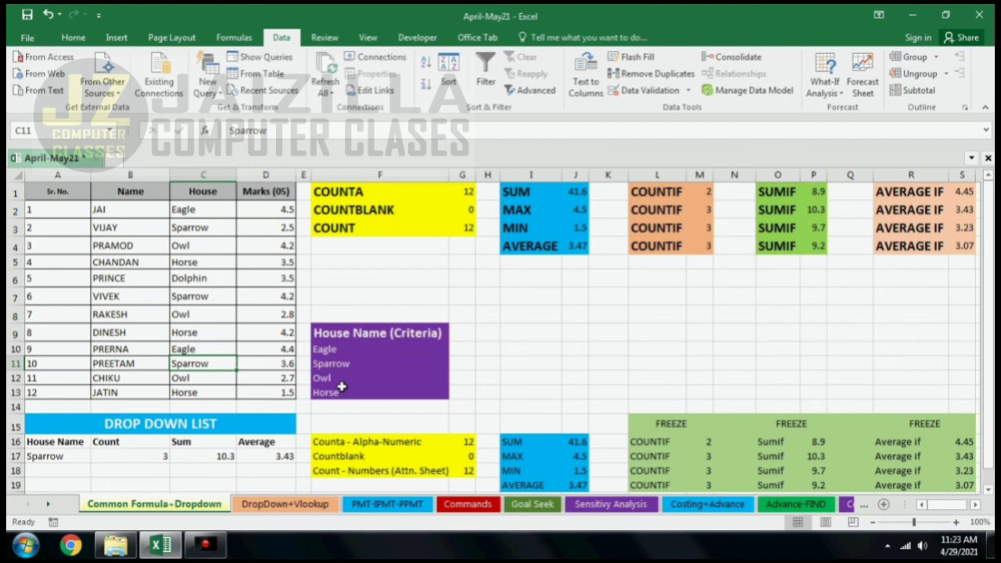
type("Tiger")
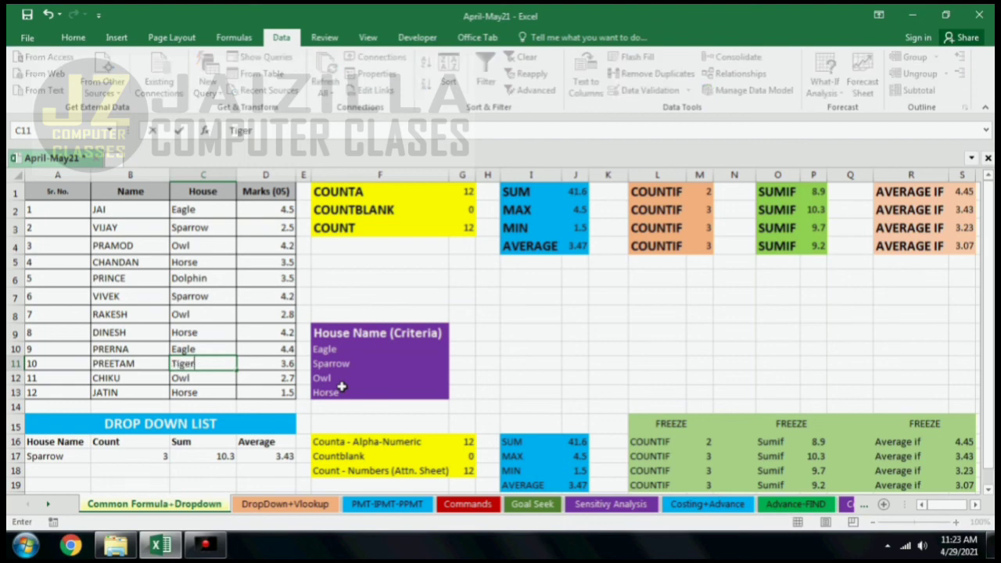
key("Return")
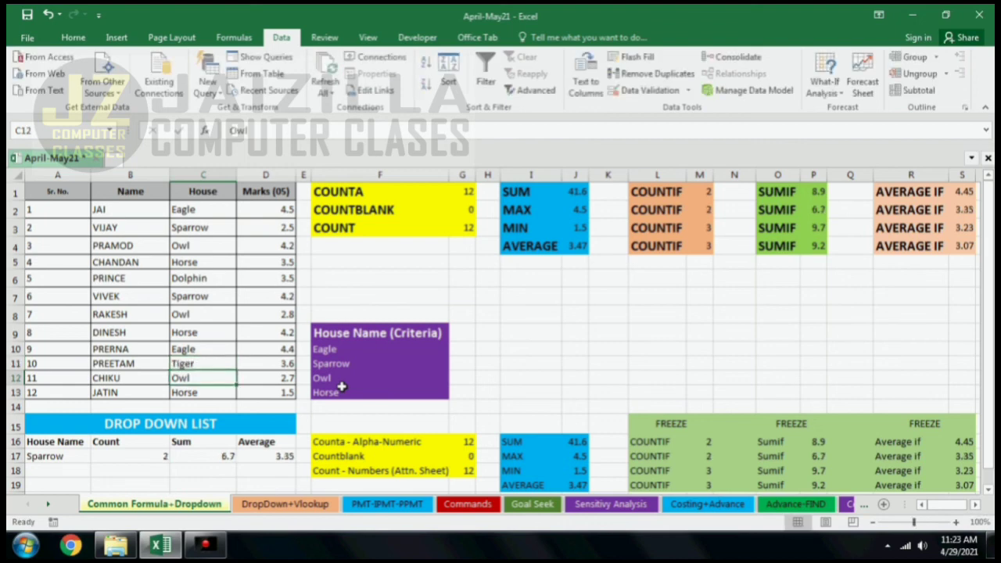
key("Down")
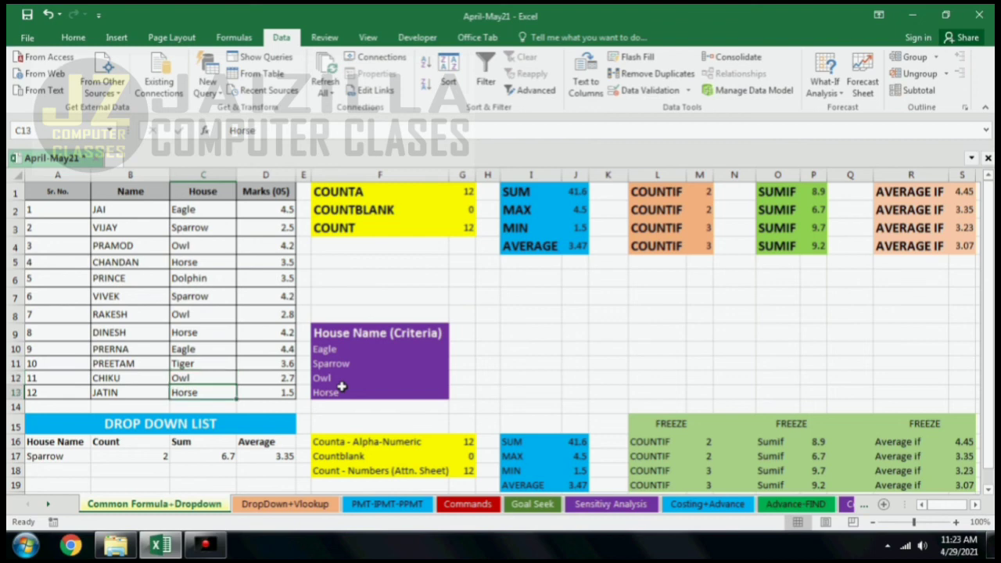
Inspect the sum and average cells C17 and D17, and switch the house in A17 to Owl
left_click(60, 452)
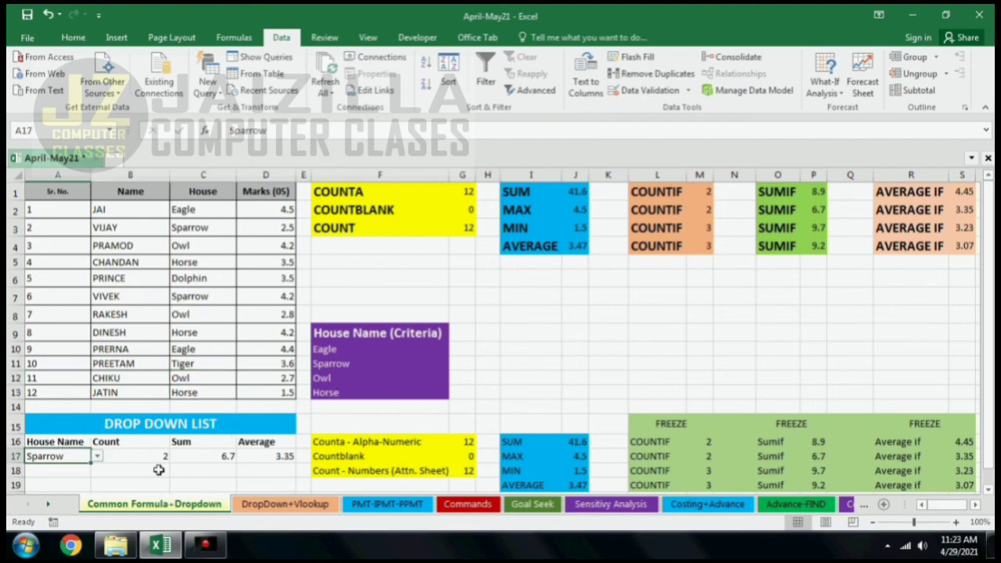
left_click(219, 458)
left_click(258, 458)
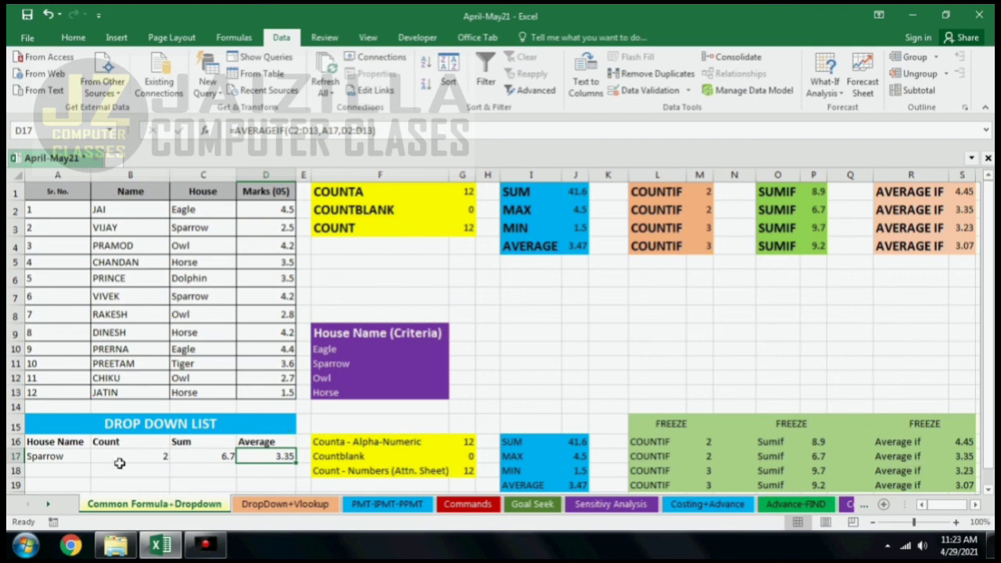
left_click(68, 455)
left_click(96, 457)
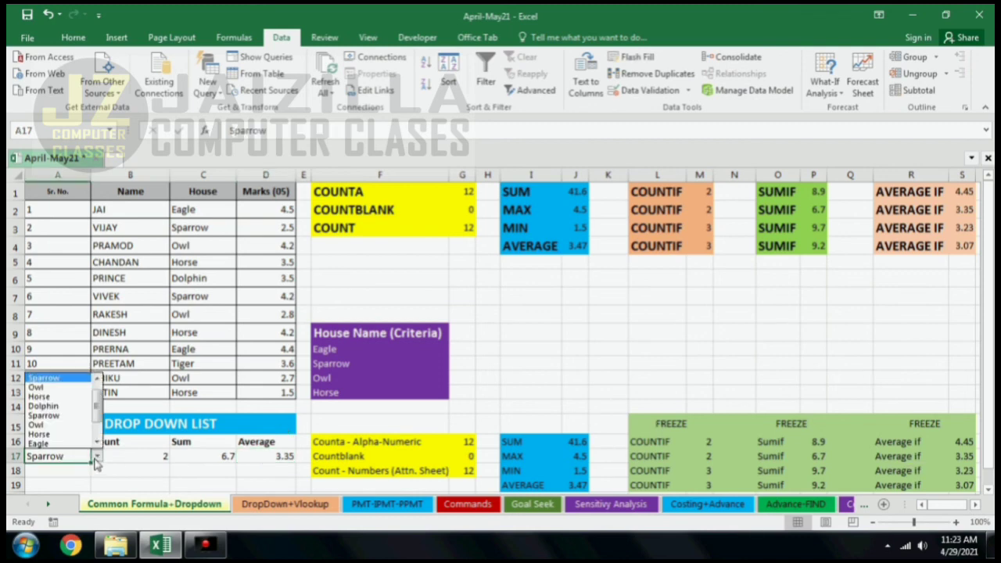
left_click(47, 389)
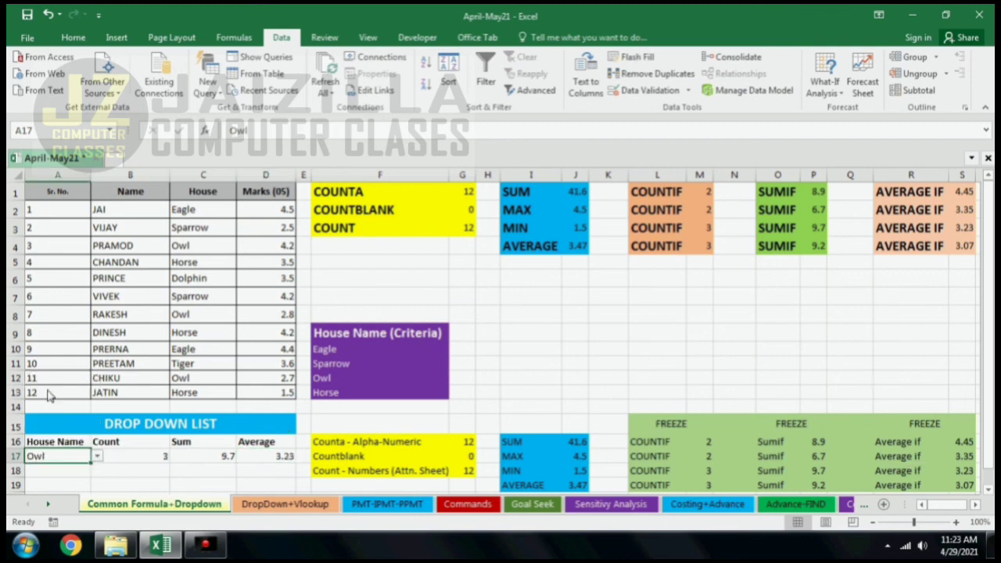
Choose Dolphin in A17 and inspect its count, sum and average in B17, C17 and D17
left_click(96, 457)
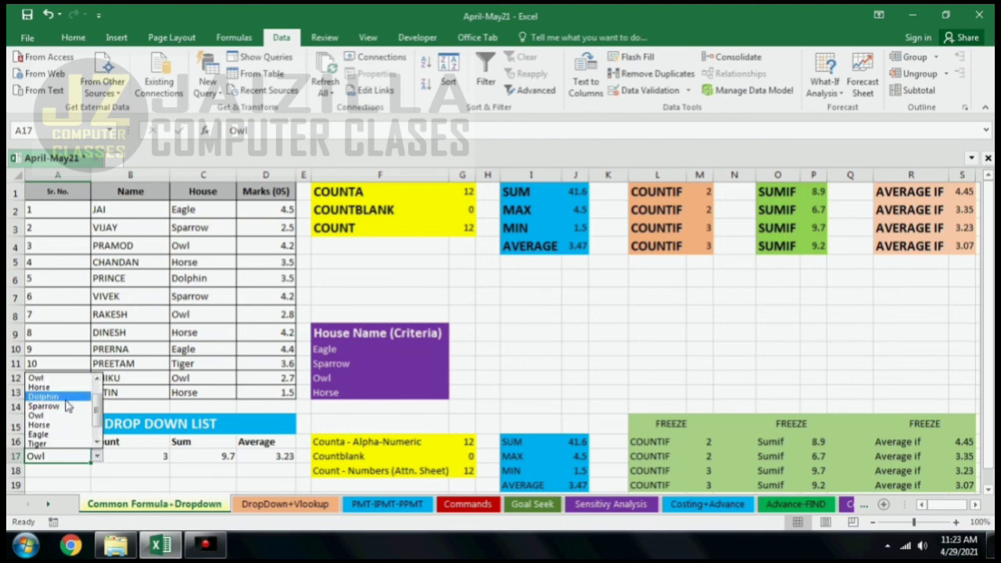
left_click(44, 397)
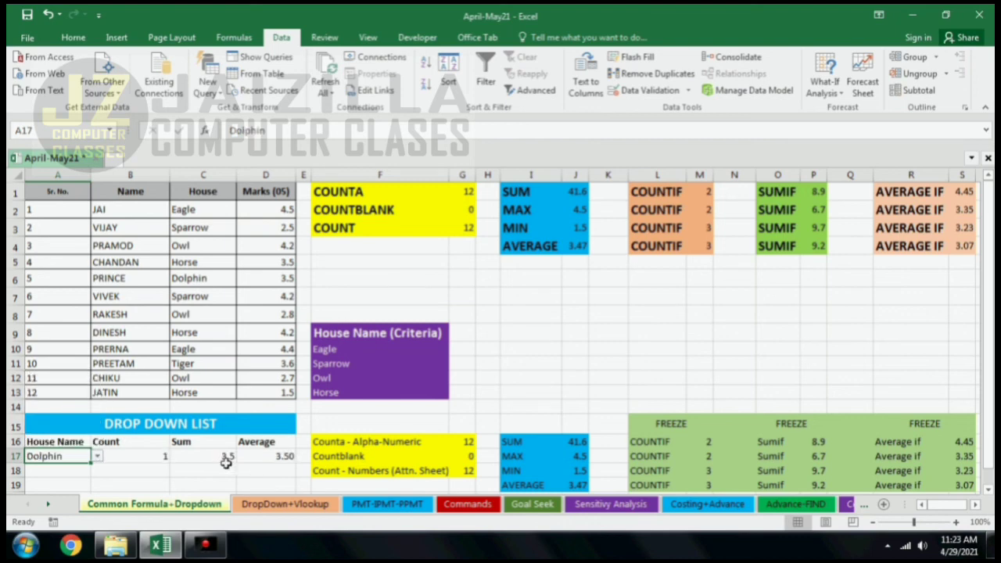
left_click(164, 457)
left_click(221, 457)
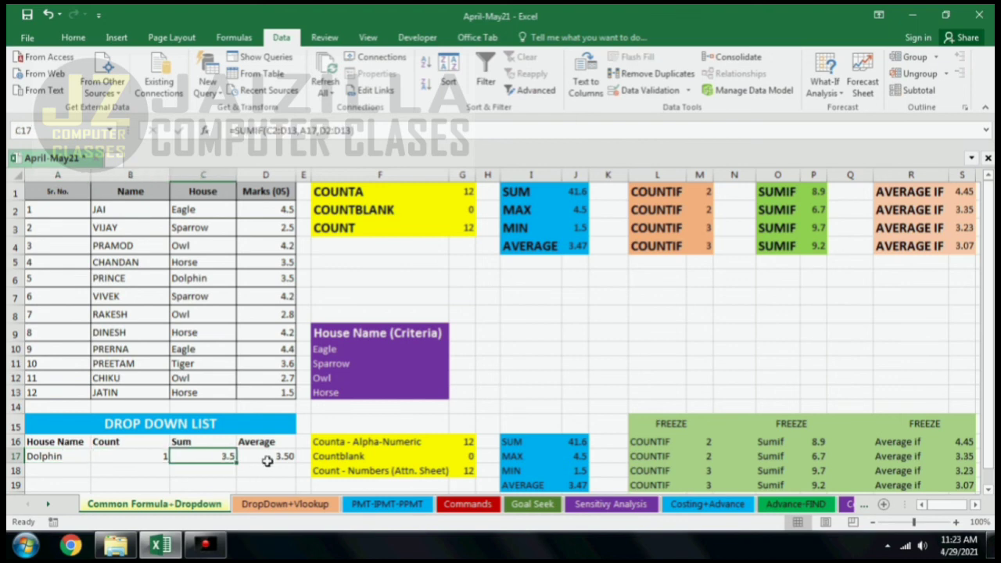
left_click(264, 456)
Switch the house in A17 through Tiger and Horse to Sparrow using its drop-down list
left_click(63, 456)
left_click(97, 456)
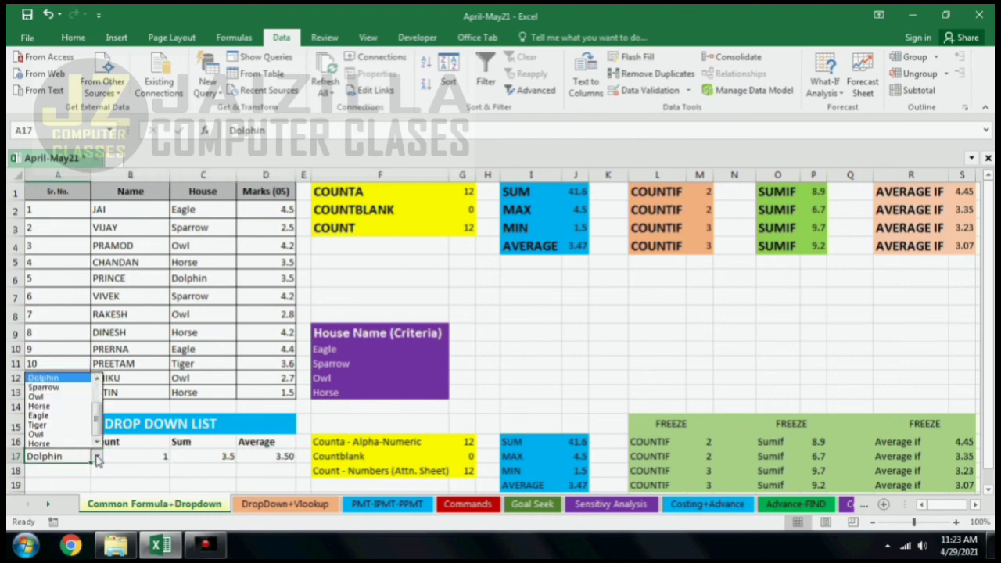
left_click(47, 426)
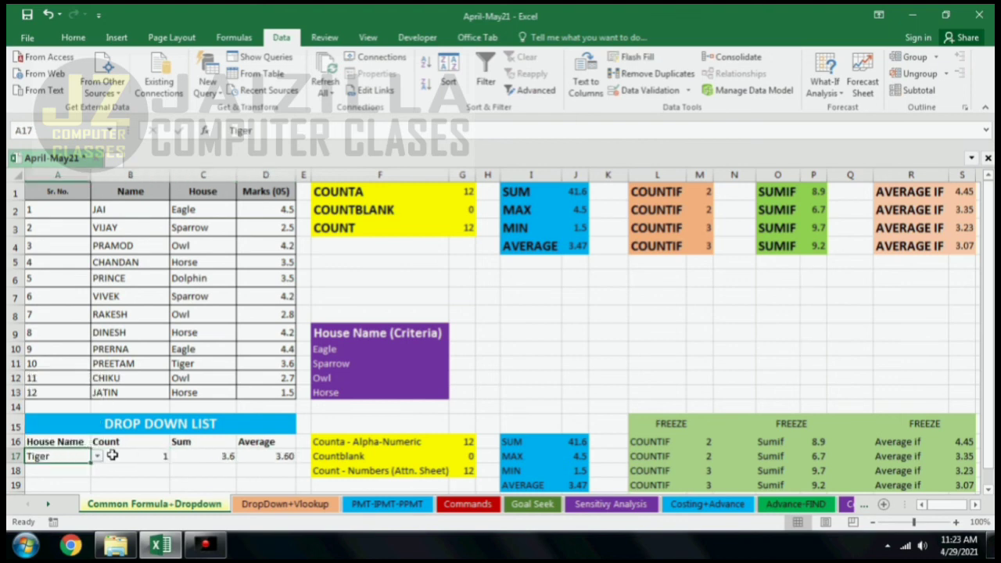
left_click(97, 456)
left_click(53, 444)
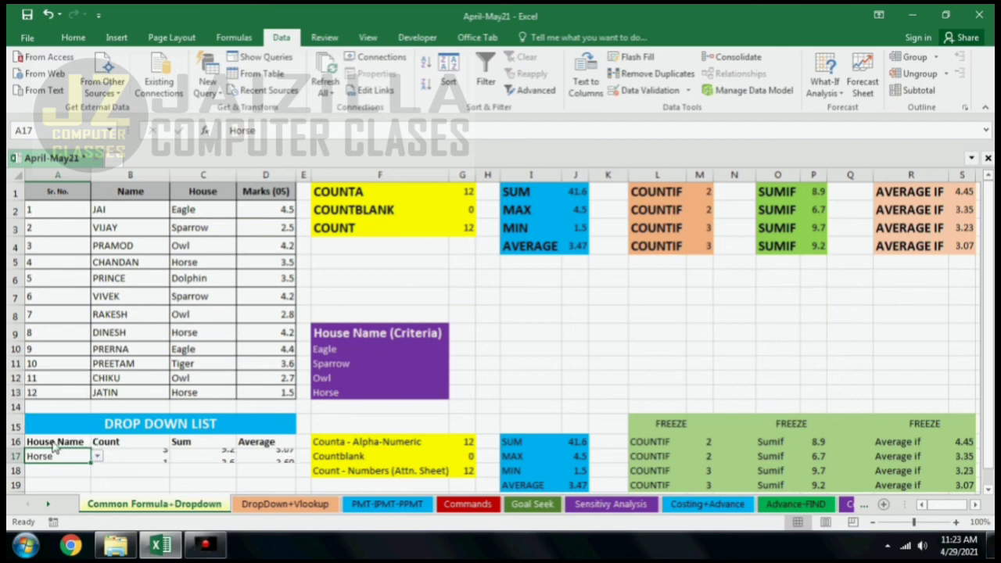
left_click(97, 456)
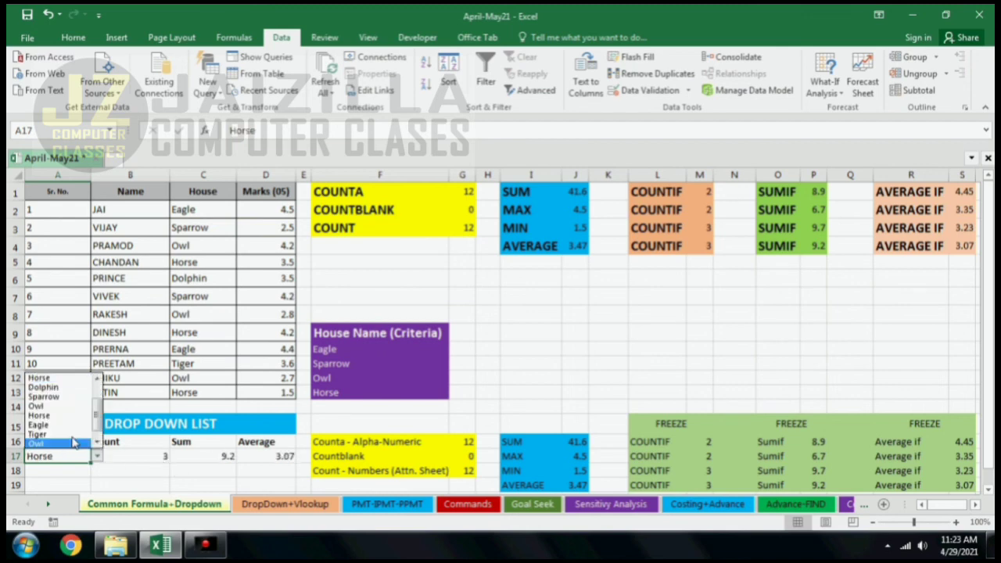
left_click(57, 397)
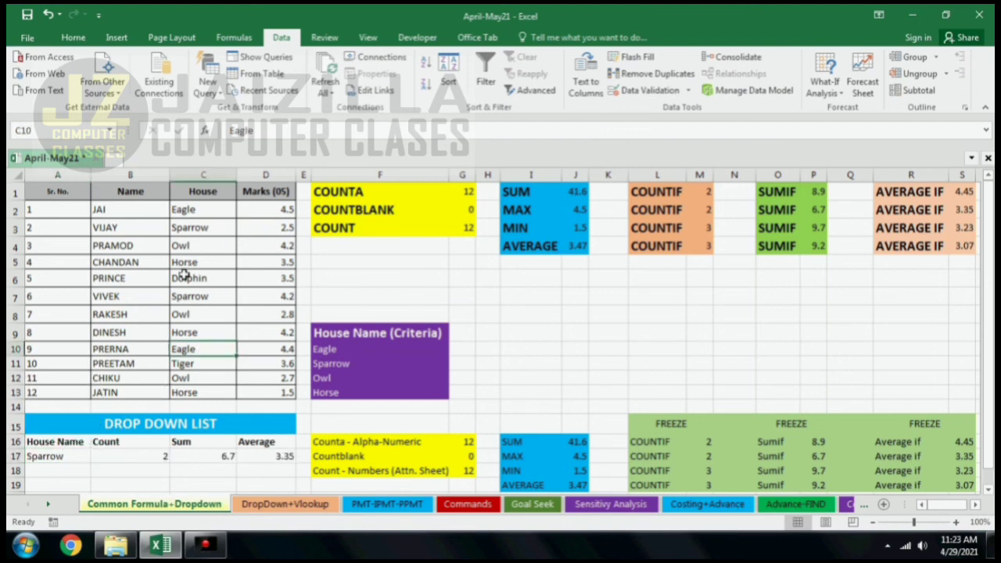
Clear the two Eagle house entries in C2 and C10
left_click(190, 213)
key("Delete")
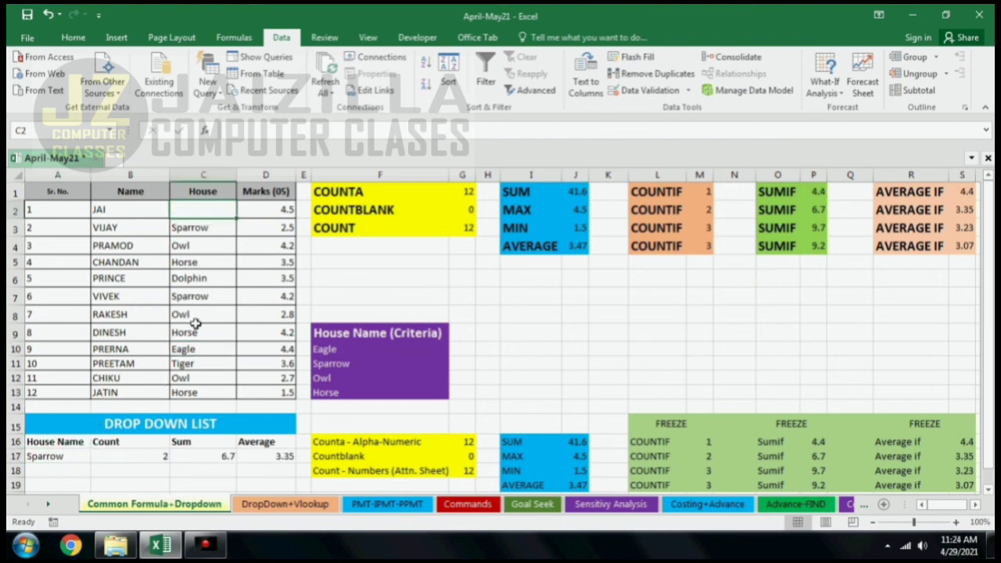
left_click(192, 352)
key("Delete")
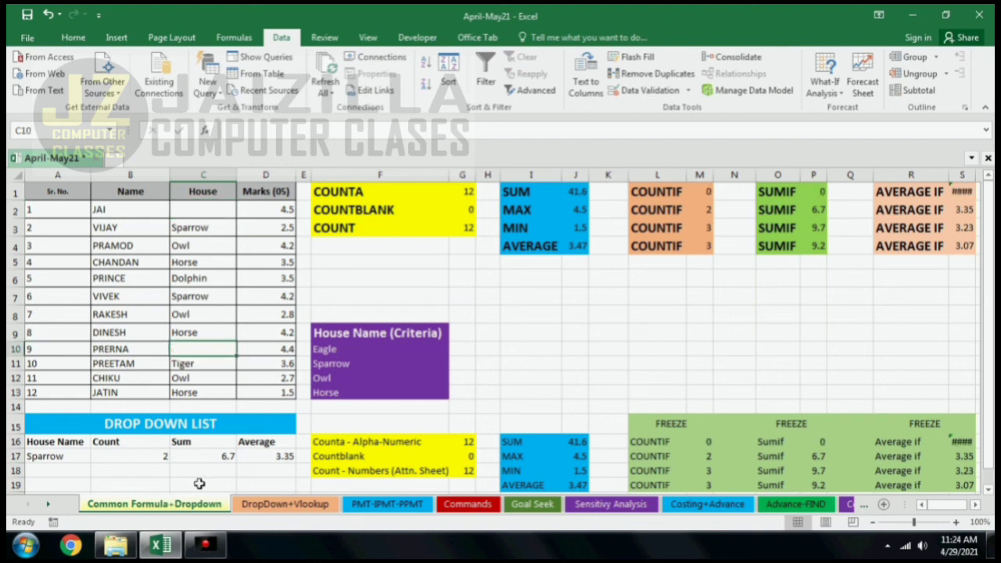
Enter Dolphin as the house in C2 and Tiger as the house in C10
left_click(213, 212)
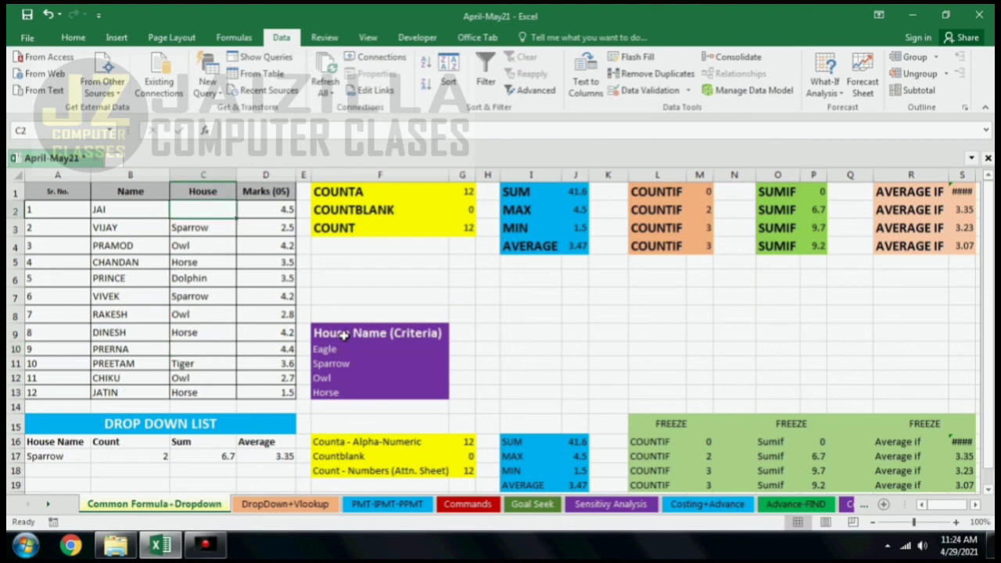
type("Dolphin")
key("Return")
key("Down")
key("Down")
key("Down")
key("Down")
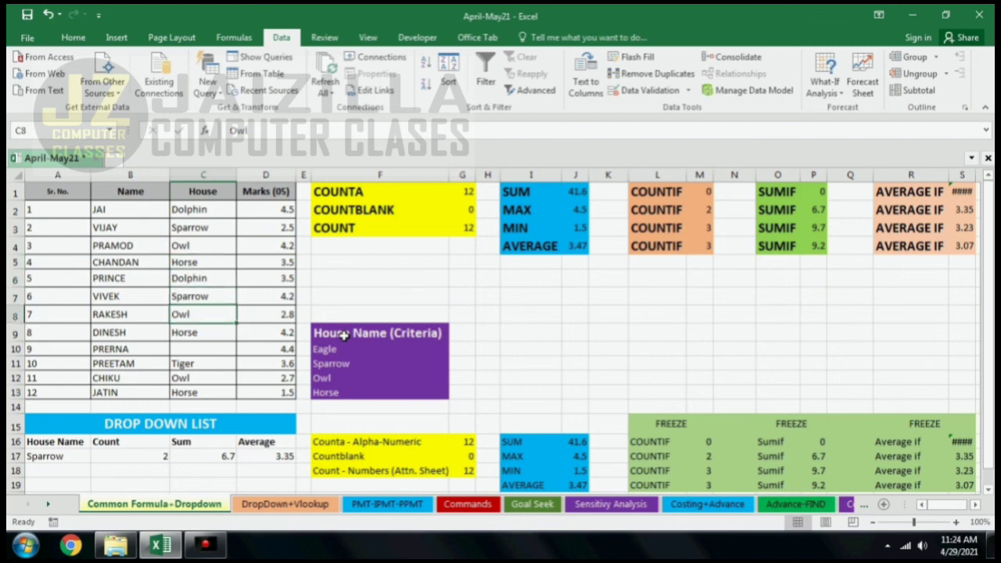
type("Tiger")
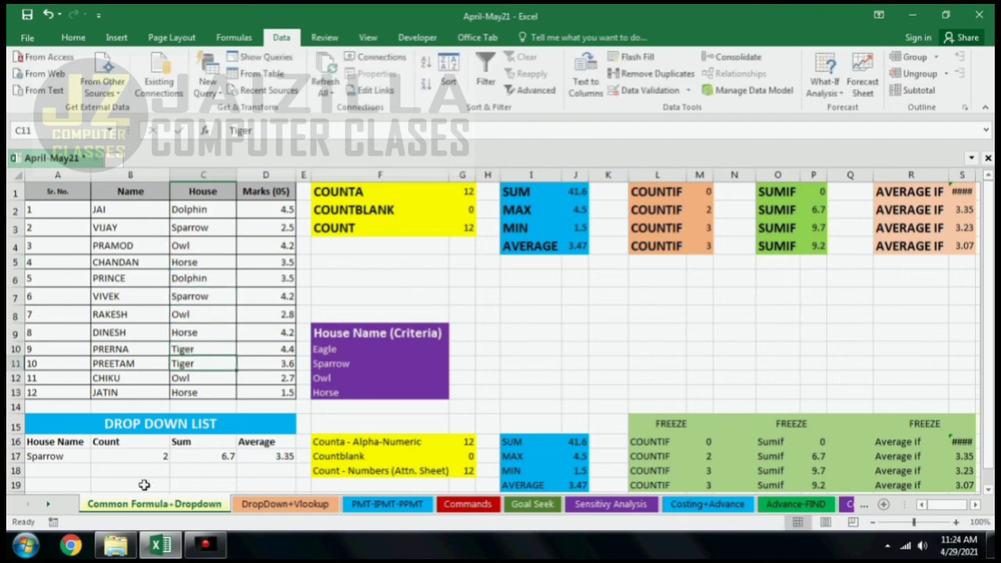
Test the summary by choosing Dolphin in A17's drop-down list, followed by Tiger
left_click(82, 460)
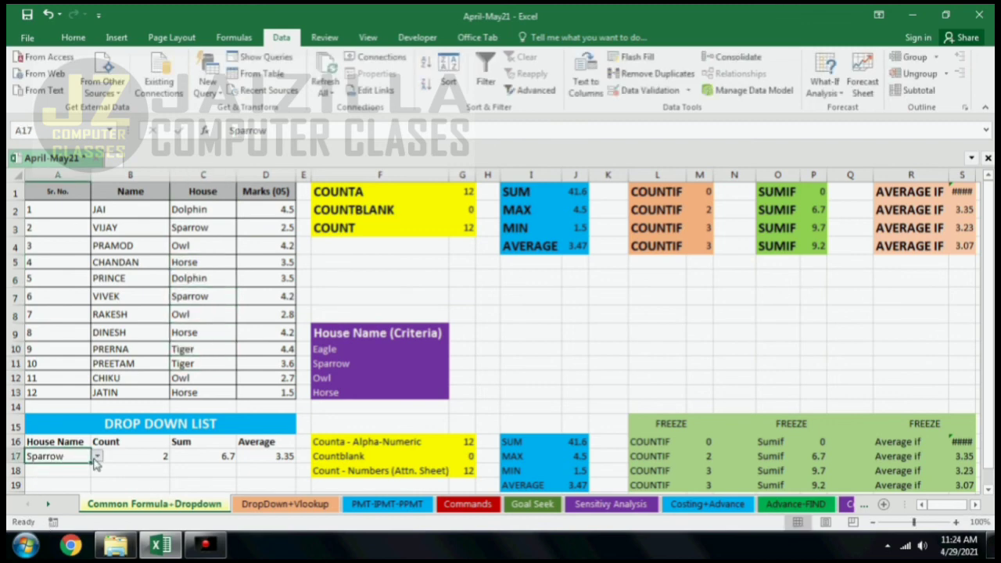
left_click(97, 456)
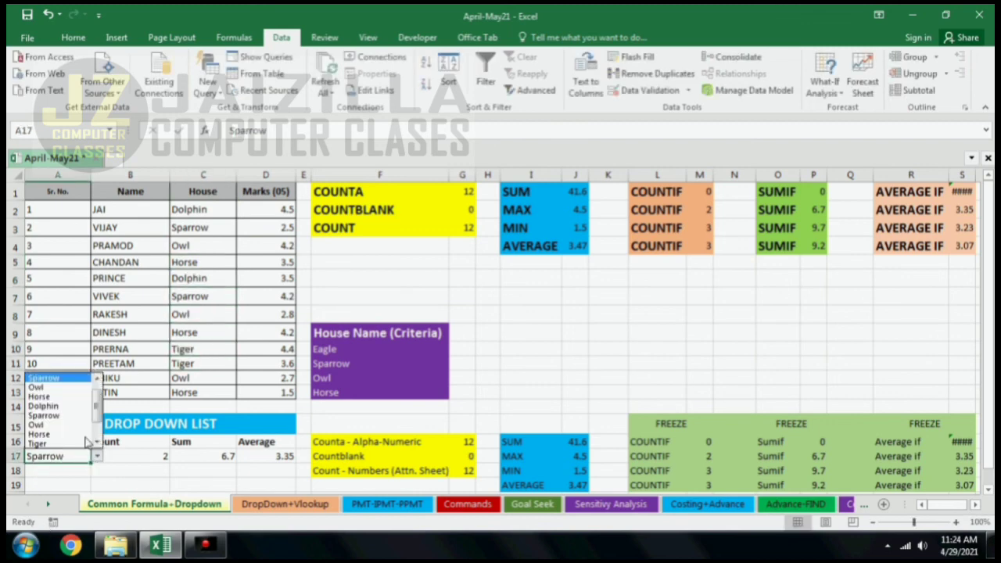
left_click(47, 406)
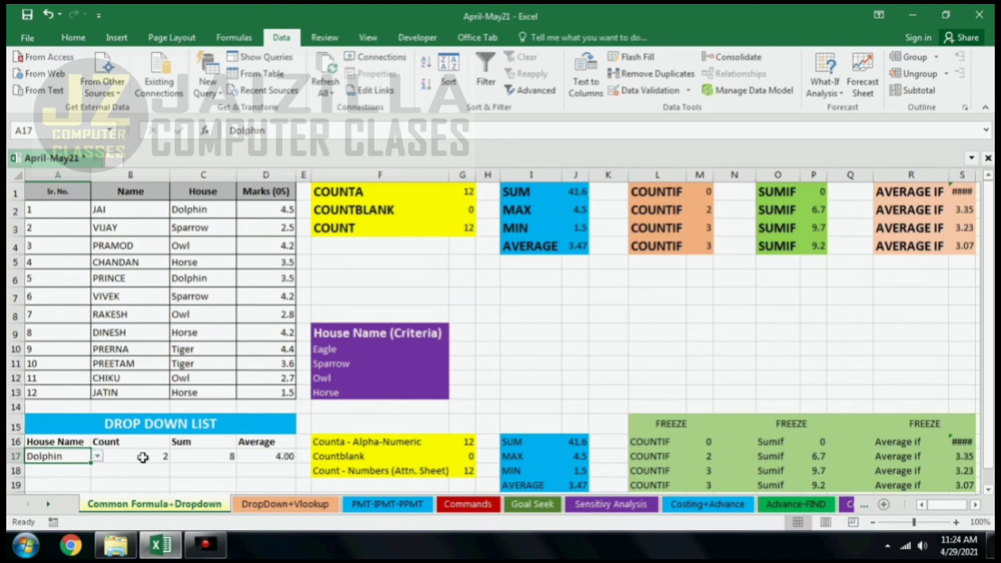
left_click(97, 456)
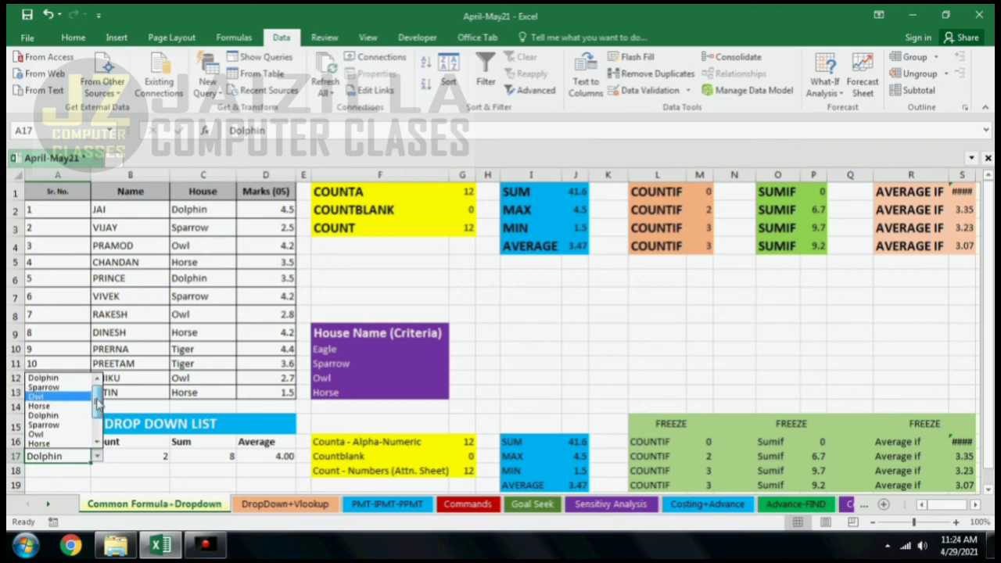
left_click_drag(97, 404, 98, 424)
left_click(56, 421)
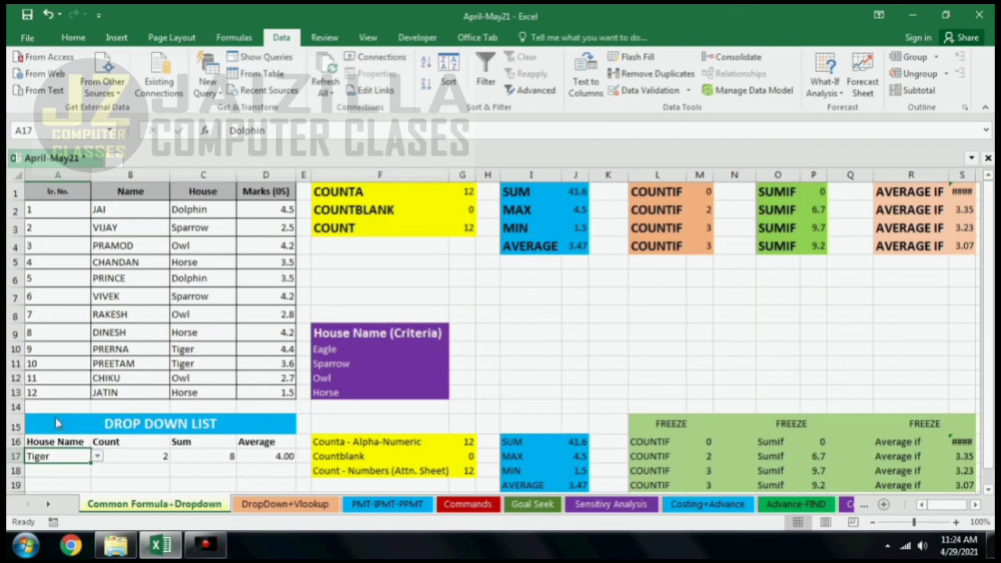